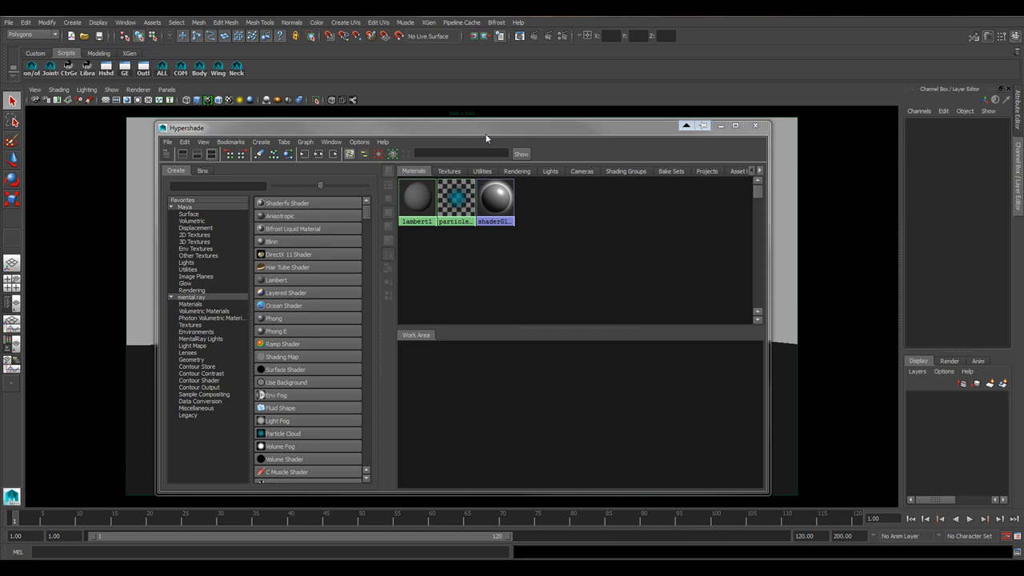
Show the Maya shader category in the Hypershade and render the scene in Render View with the Maya Software renderer
{"action": "left_click_drag", "start_coordinate": [486, 136], "coordinate": [552, 146]}
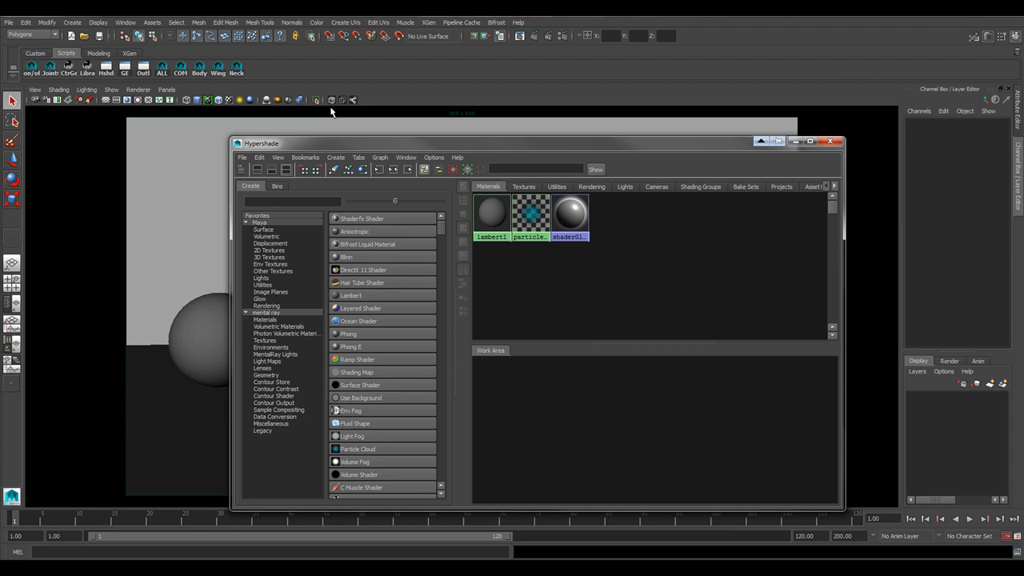
{"action": "left_click", "coordinate": [264, 223]}
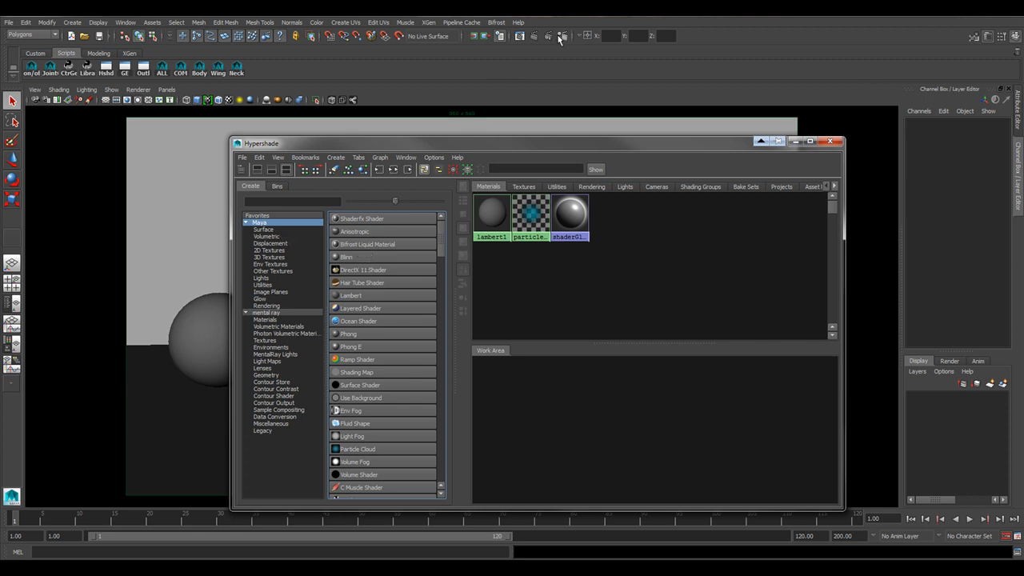
{"action": "left_click", "coordinate": [518, 35]}
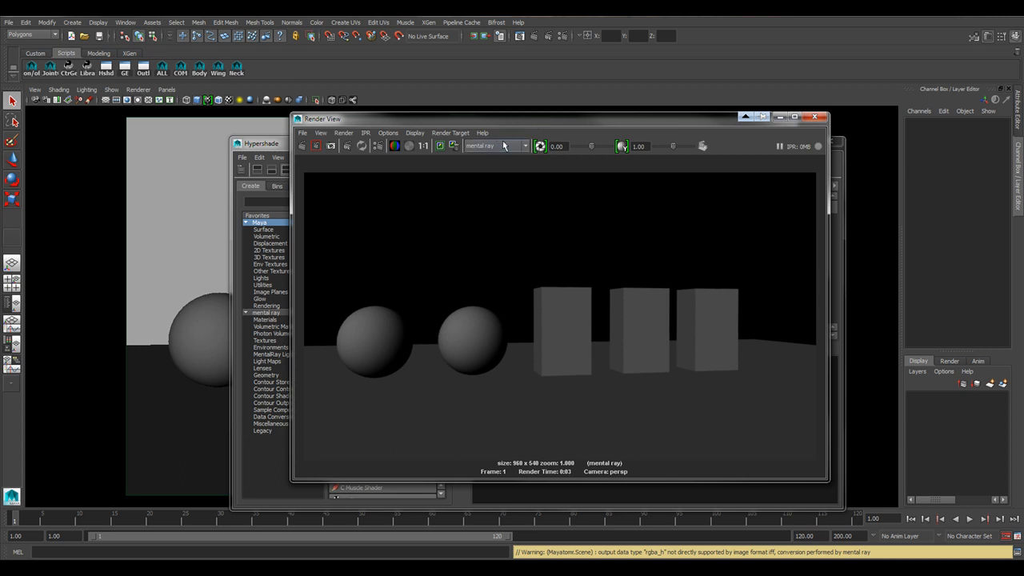
{"action": "left_click", "coordinate": [494, 147]}
{"action": "left_click", "coordinate": [493, 157]}
{"action": "left_click_drag", "start_coordinate": [440, 120], "coordinate": [622, 131]}
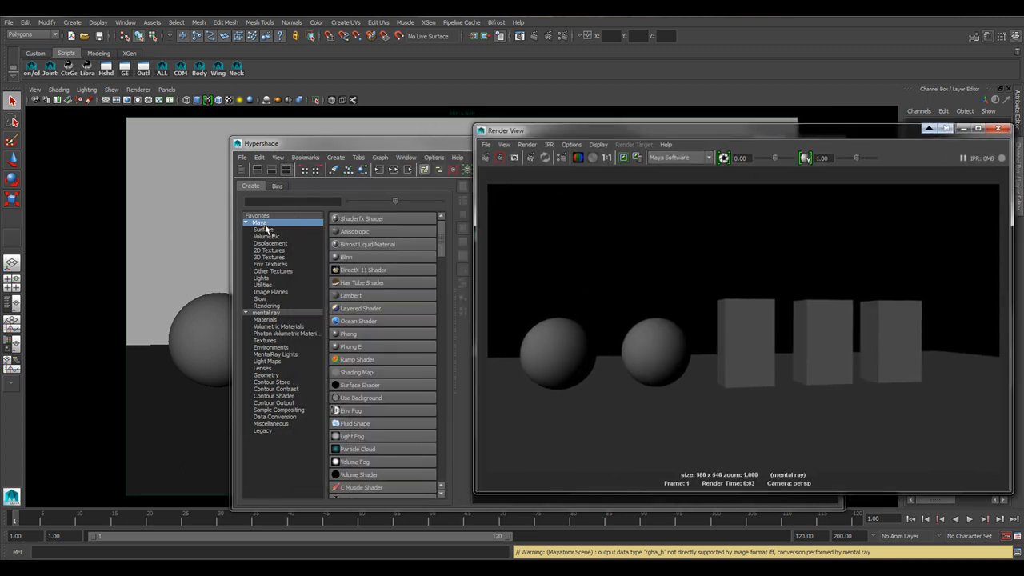
{"action": "left_click", "coordinate": [485, 158]}
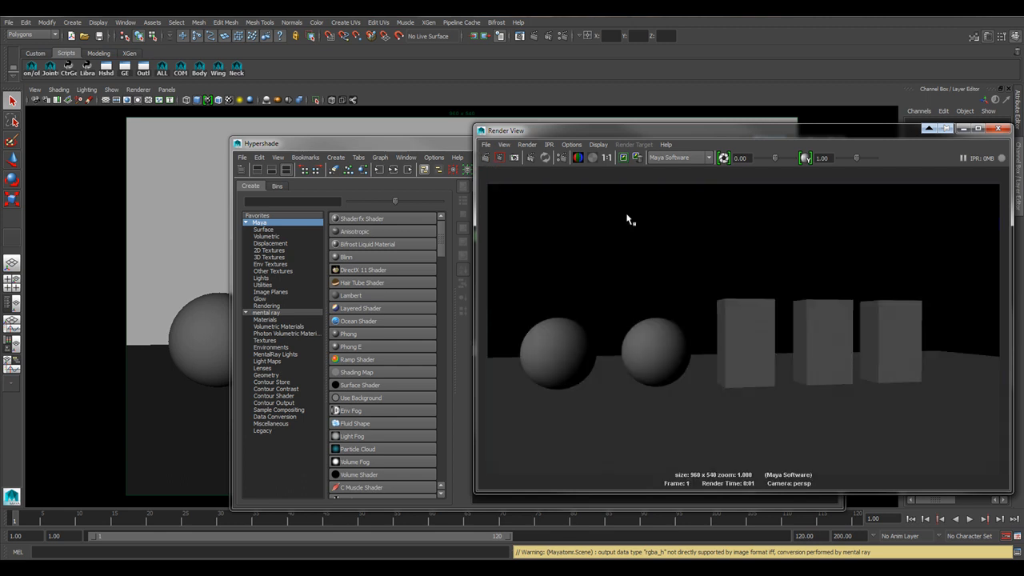
Switch the Render View's renderer to mental ray and render the scene again
{"action": "left_click", "coordinate": [679, 157]}
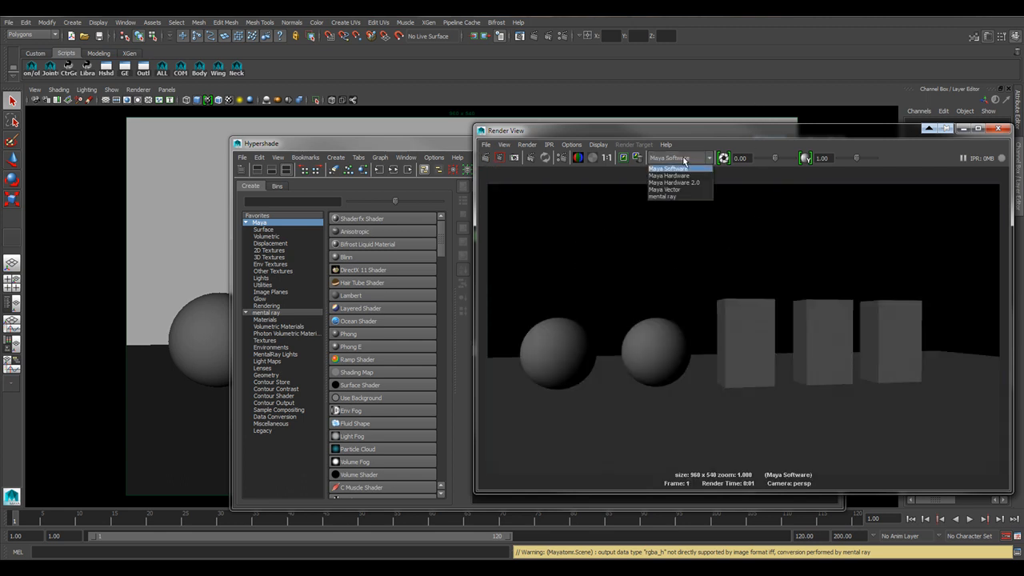
{"action": "left_click", "coordinate": [664, 196]}
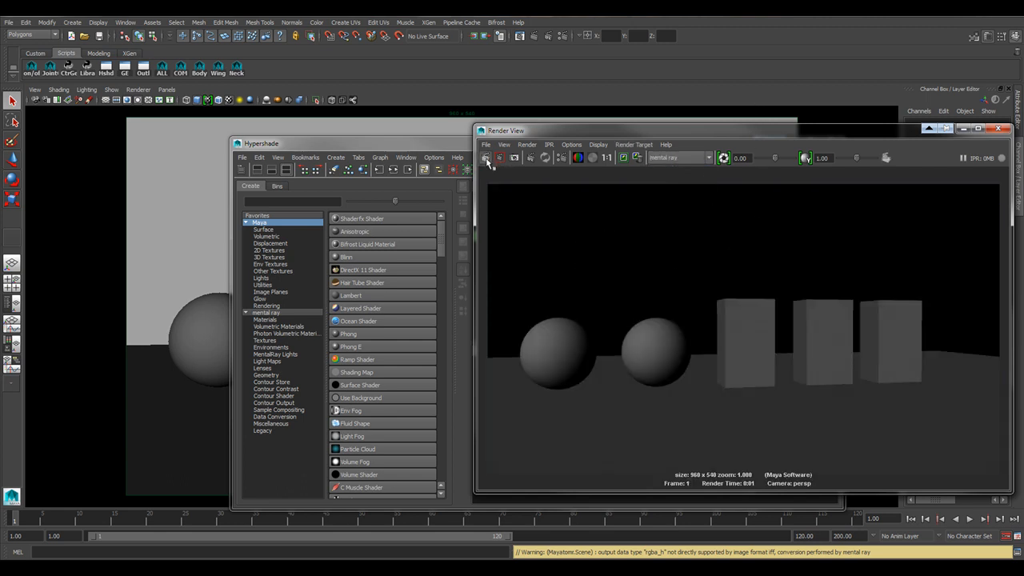
{"action": "left_click", "coordinate": [485, 157]}
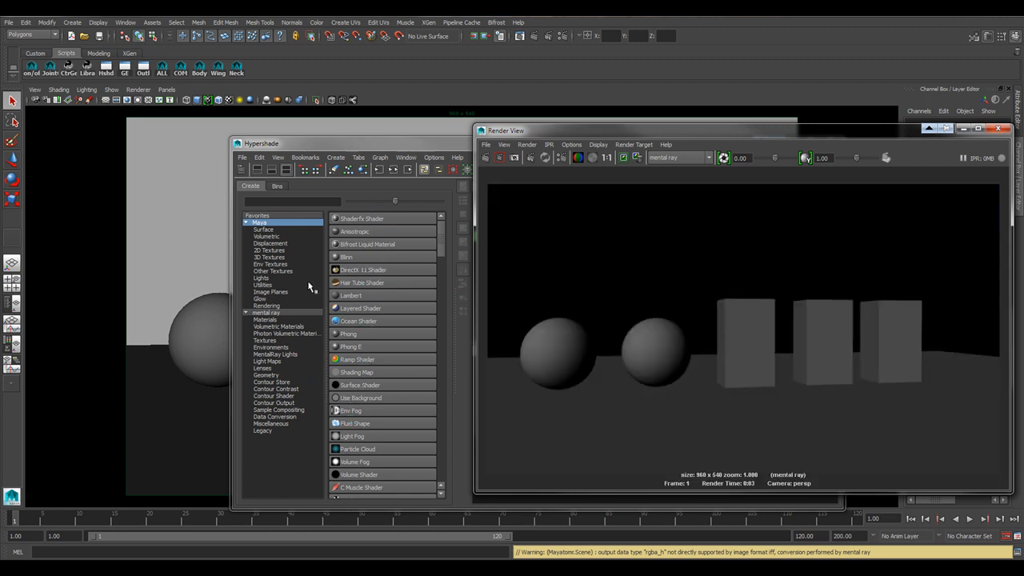
List the mental ray shaders in the Hypershade, check the available renderer choices and close the Render View
{"action": "left_click", "coordinate": [266, 312]}
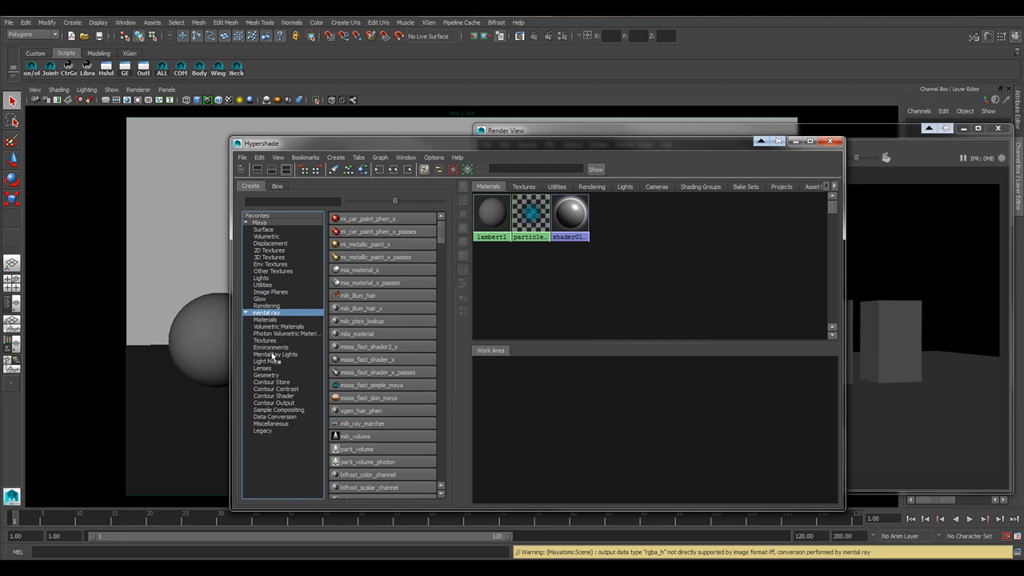
{"action": "left_click", "coordinate": [612, 131]}
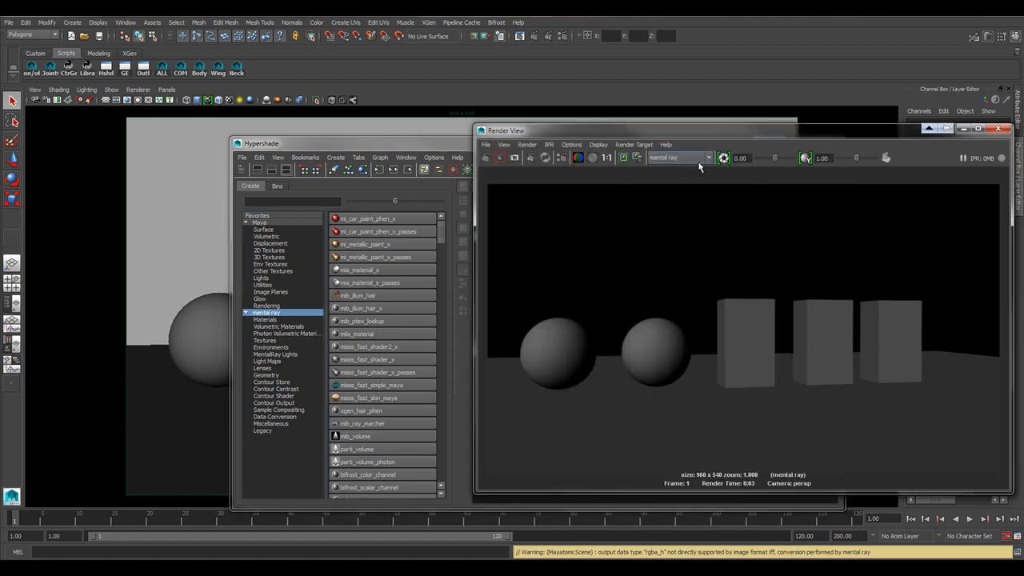
{"action": "left_click", "coordinate": [677, 158]}
{"action": "left_click", "coordinate": [673, 161]}
{"action": "left_click", "coordinate": [1006, 130]}
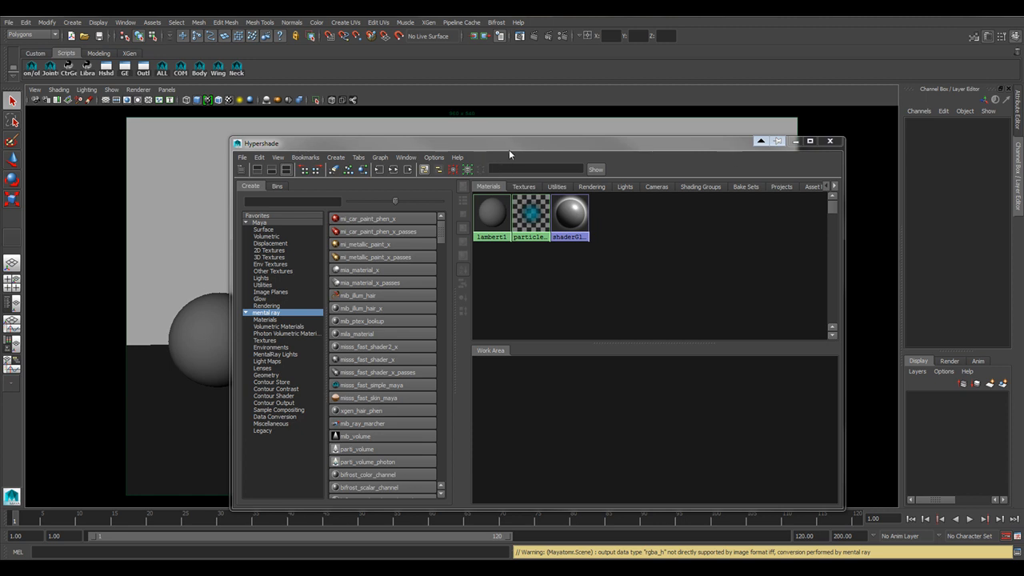
Check in the Plug-in Manager whether the mental ray plug-in Mayatomr.mll is loaded, and close the manager
{"action": "left_click_drag", "start_coordinate": [510, 154], "coordinate": [504, 147]}
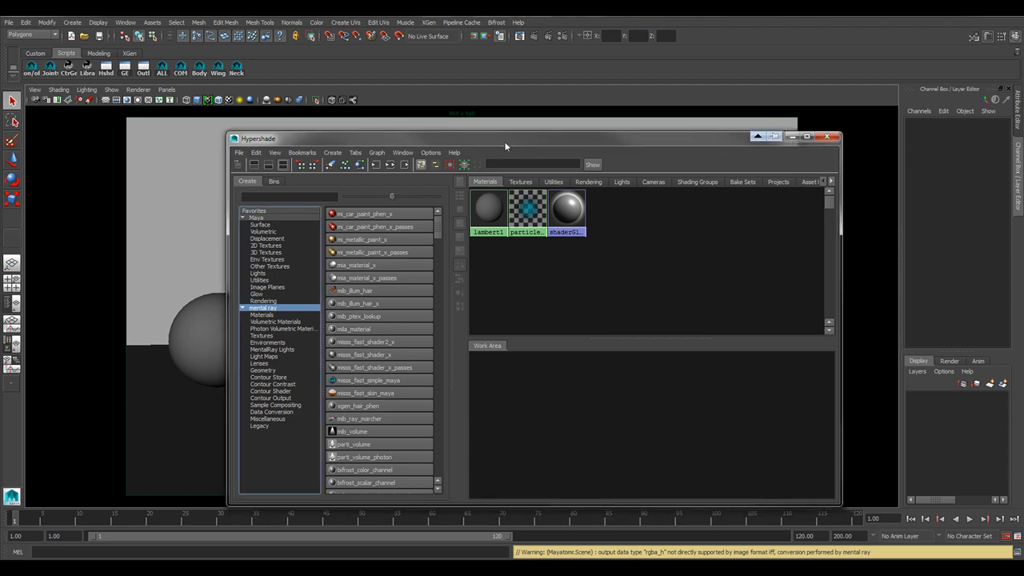
{"action": "left_click", "coordinate": [126, 22]}
{"action": "mouse_move", "coordinate": [170, 79]}
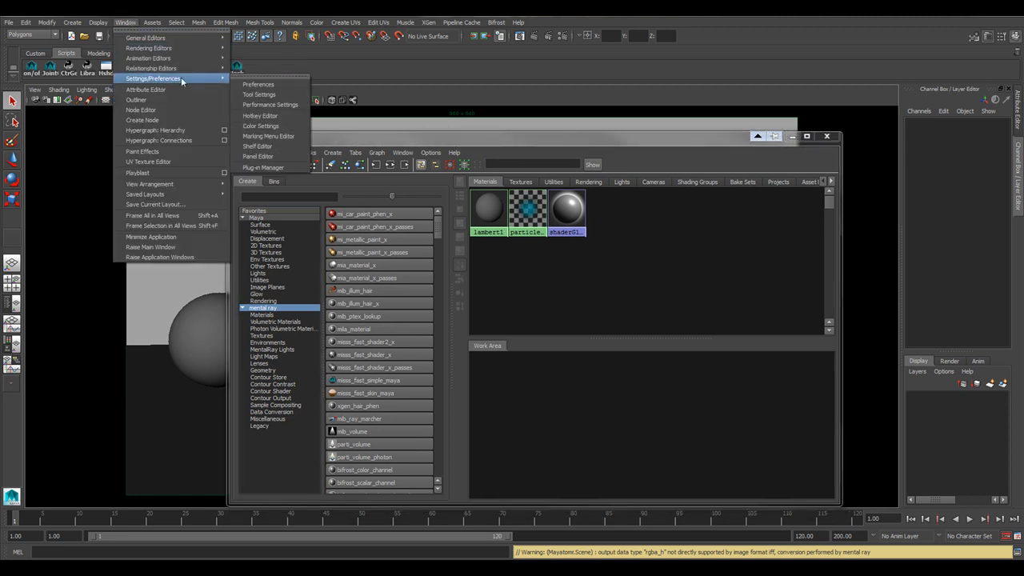
{"action": "left_click", "coordinate": [260, 168]}
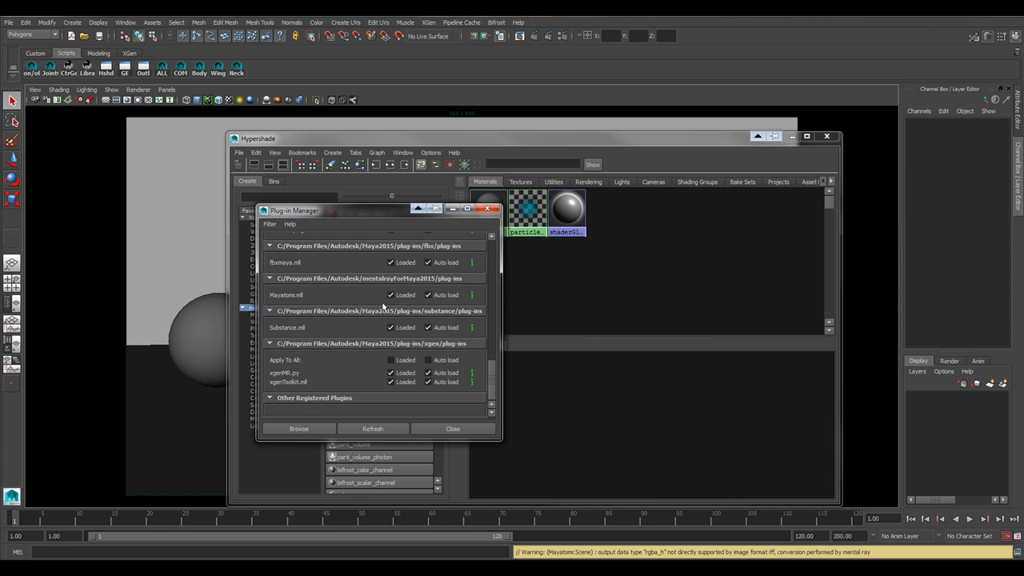
{"action": "left_click", "coordinate": [452, 428]}
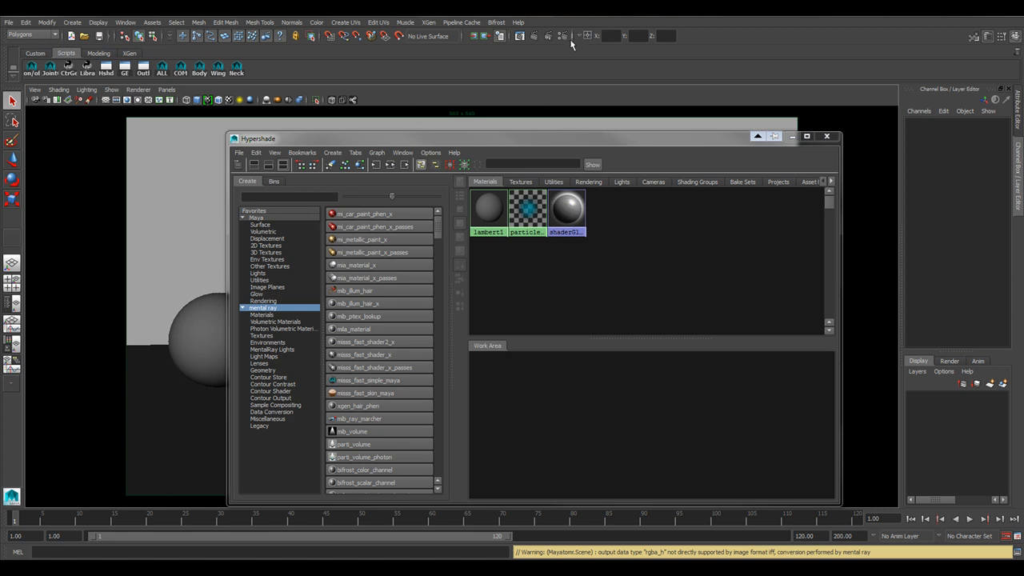
Reopen the Render View, check that mental ray is the chosen renderer and close it
{"action": "left_click", "coordinate": [519, 36]}
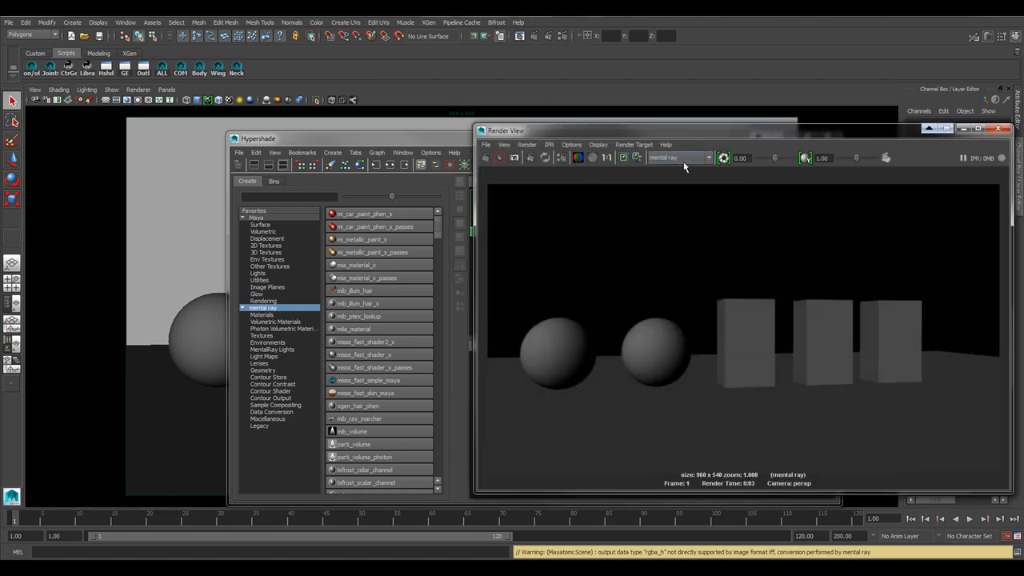
{"action": "left_click", "coordinate": [683, 158]}
{"action": "left_click", "coordinate": [672, 194]}
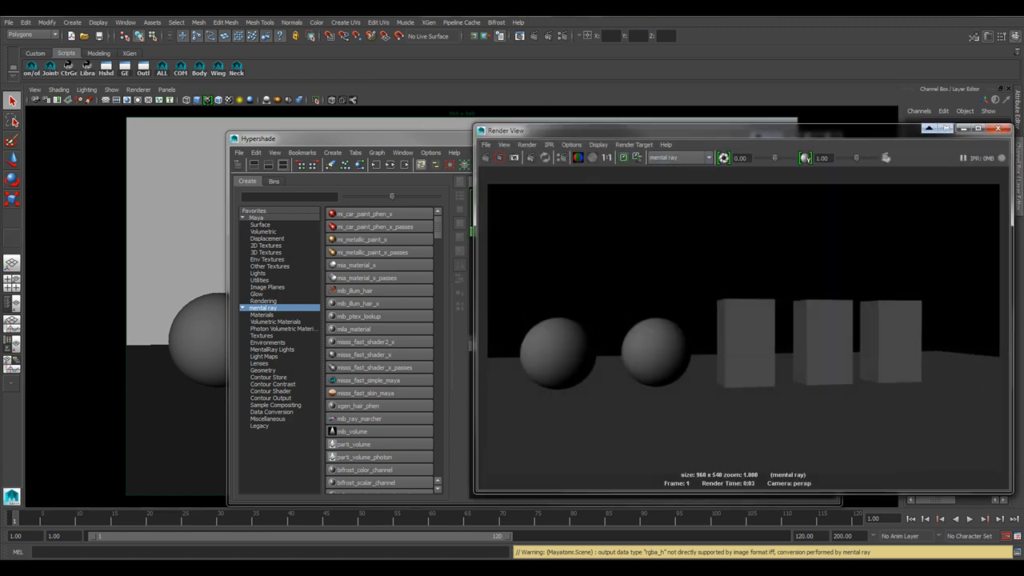
{"action": "left_click", "coordinate": [998, 128]}
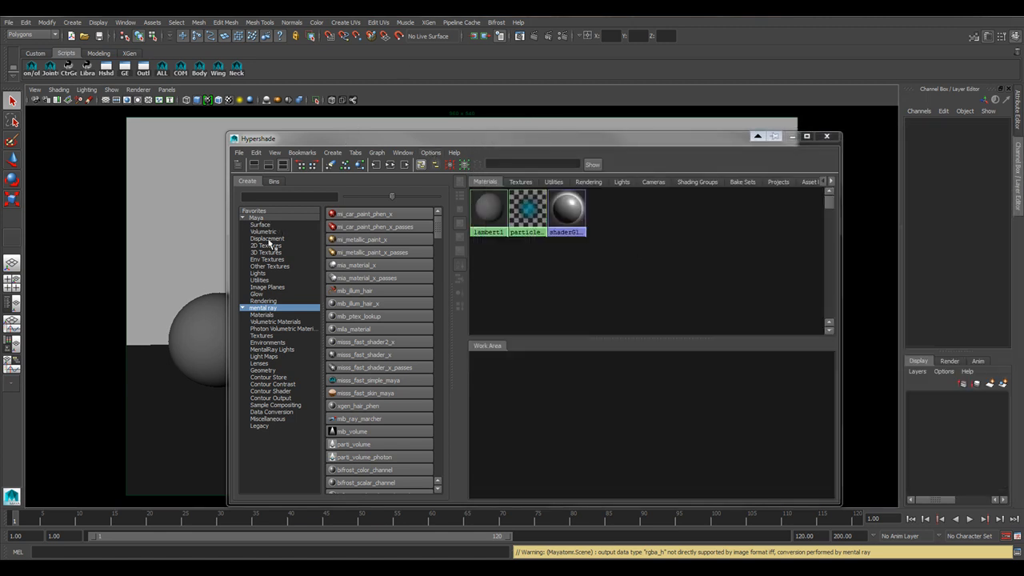
Create an Anisotropic material from the Maya shader category in the Hypershade
{"action": "left_click", "coordinate": [267, 219]}
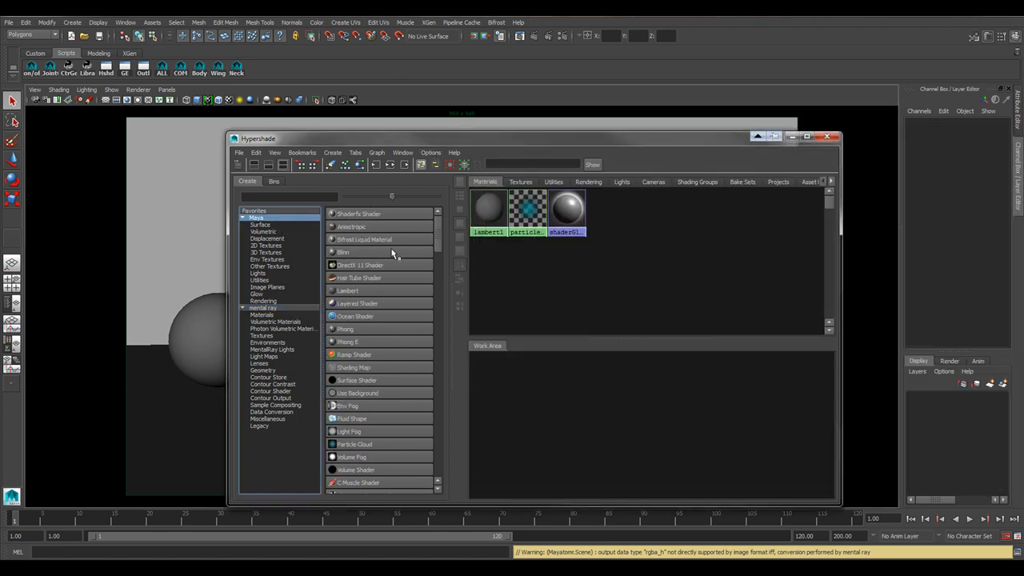
{"action": "left_click_drag", "start_coordinate": [465, 143], "coordinate": [665, 115]}
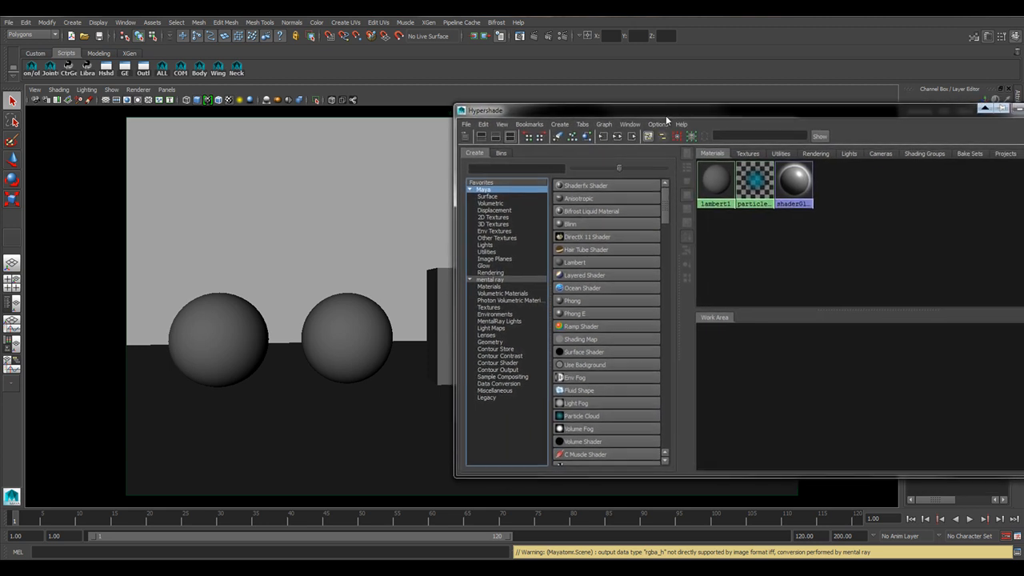
{"action": "left_click", "coordinate": [581, 200]}
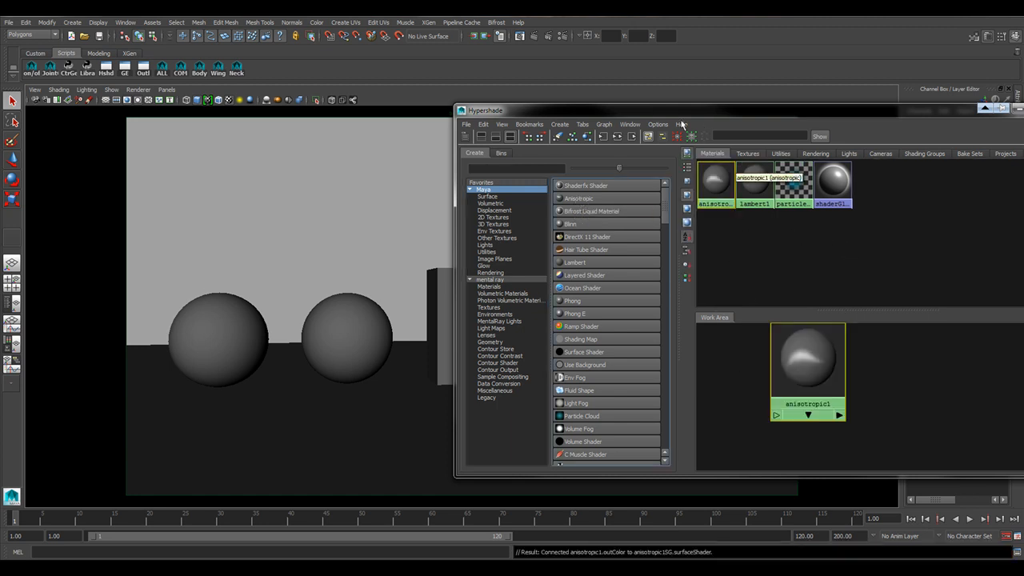
{"action": "left_click_drag", "start_coordinate": [578, 116], "coordinate": [382, 114]}
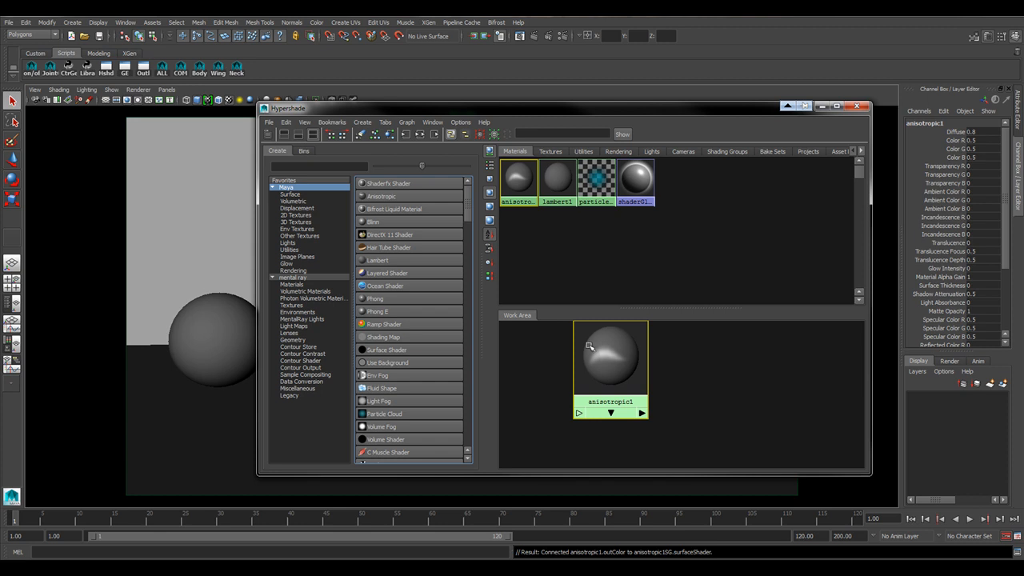
Create a Blinn material for comparison with the anisotropic one and delete it again
{"action": "left_click", "coordinate": [399, 222]}
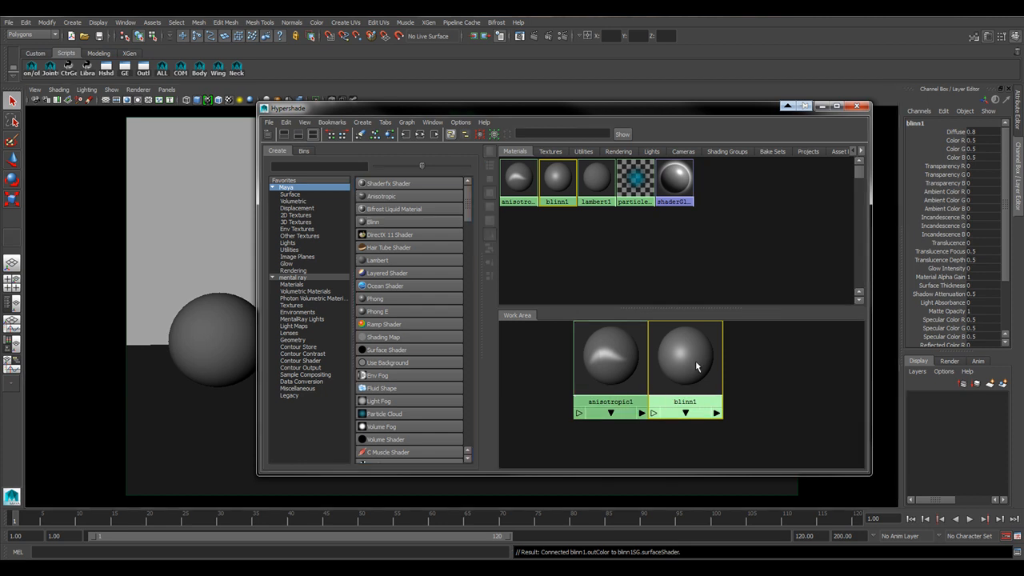
{"action": "key", "text": "Delete"}
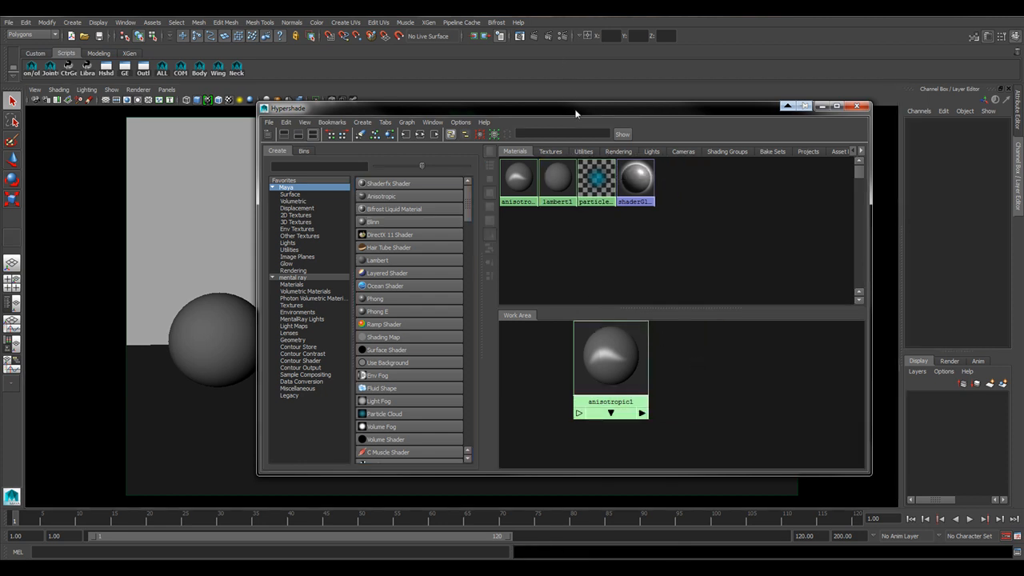
{"action": "left_click_drag", "start_coordinate": [574, 107], "coordinate": [812, 95]}
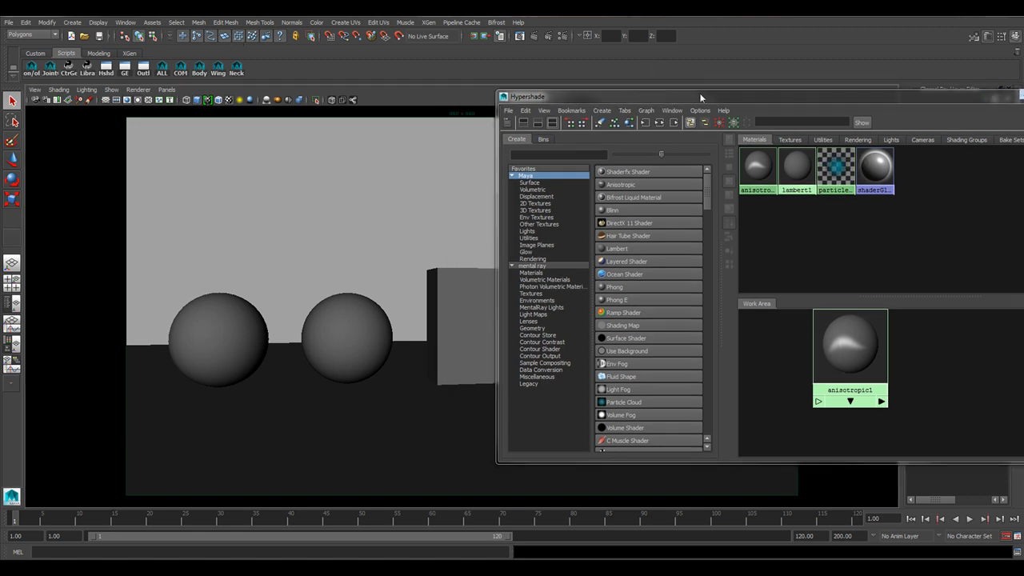
{"action": "left_click_drag", "start_coordinate": [695, 93], "coordinate": [607, 112]}
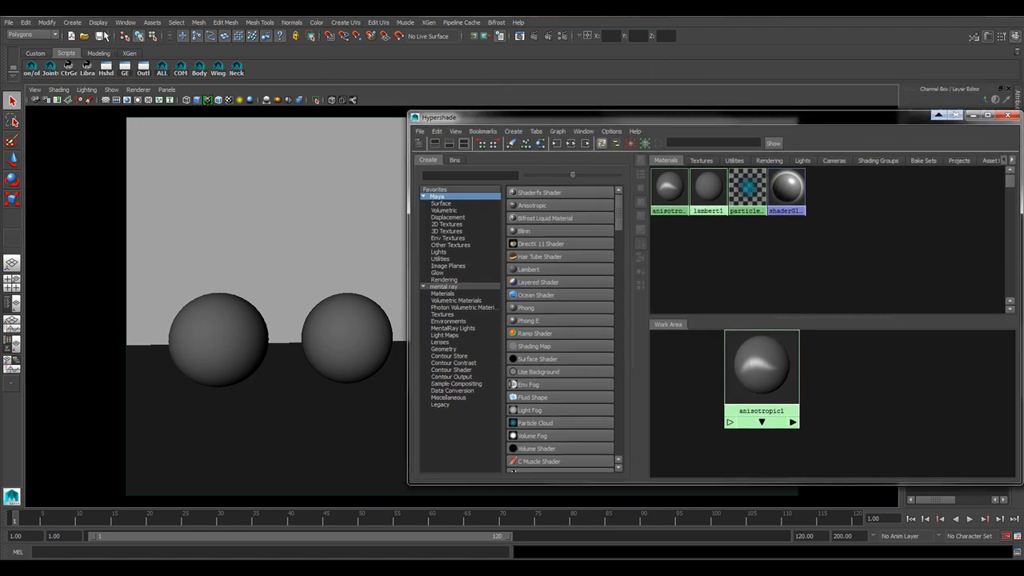
Create a polygon cylinder and move it above the second sphere, at about Translate Y 9.573 and Translate Z 15.017
{"action": "left_click", "coordinate": [73, 23]}
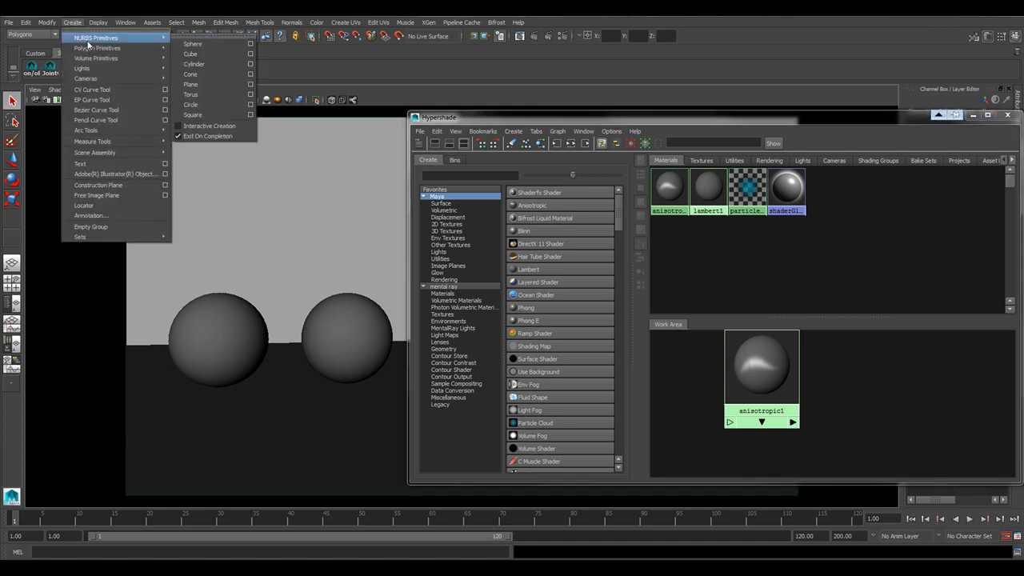
{"action": "mouse_move", "coordinate": [120, 47]}
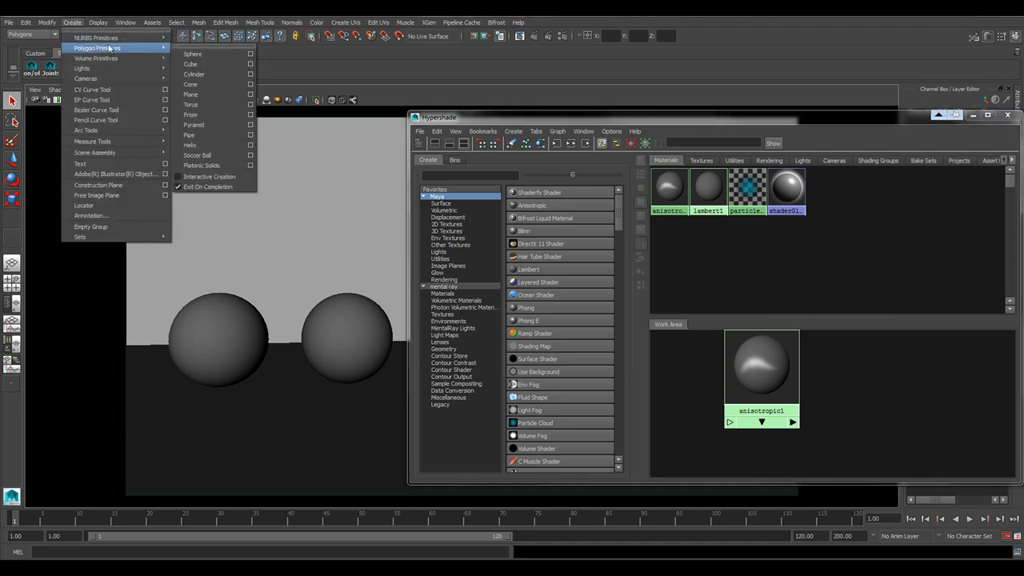
{"action": "left_click", "coordinate": [208, 76]}
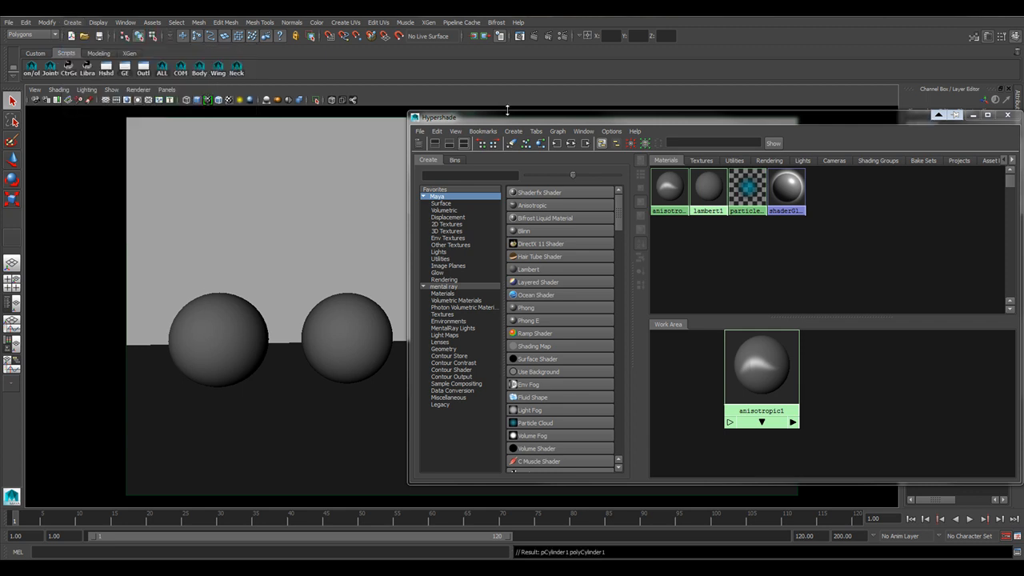
{"action": "left_click_drag", "start_coordinate": [509, 117], "coordinate": [1023, 136]}
{"action": "key", "text": "w"}
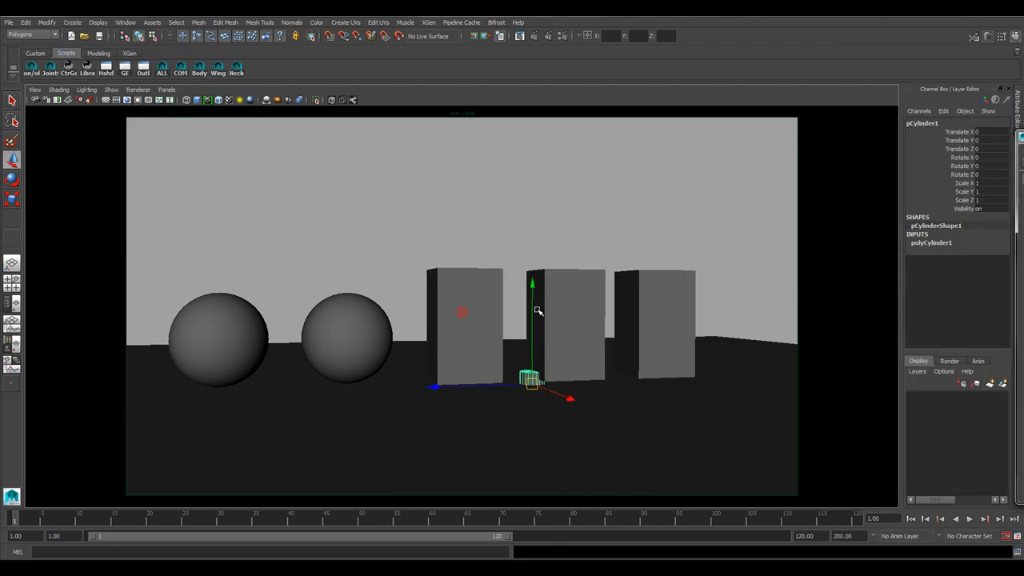
{"action": "middle_click_drag", "start_coordinate": [459, 312], "coordinate": [291, 201]}
Scale the cylinder uniformly to about 3.405 and flatten it into a thin disc with Scale Y about 0.138
{"action": "key", "text": "r"}
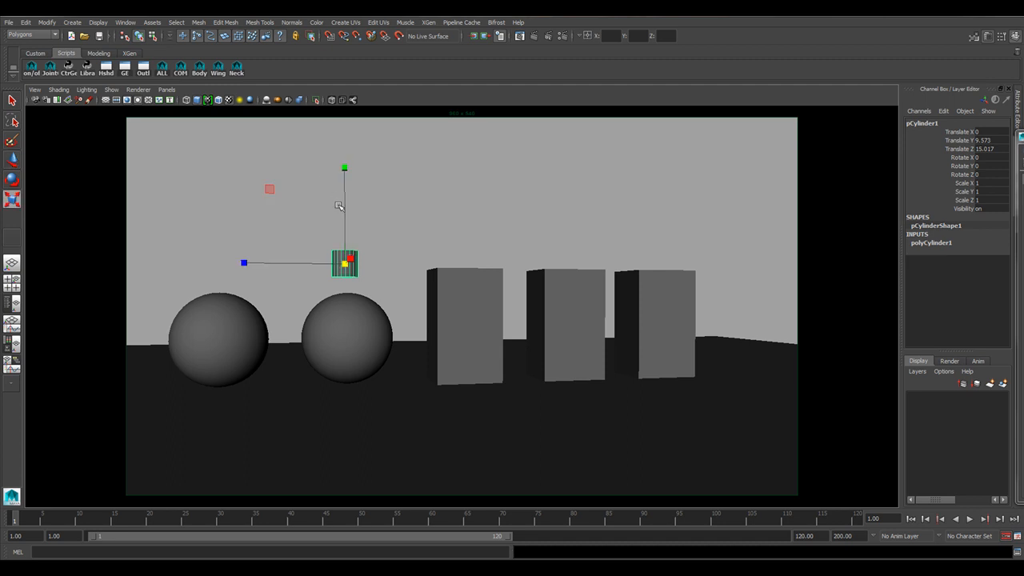
{"action": "left_click_drag", "start_coordinate": [328, 263], "coordinate": [384, 262], "text": "alt"}
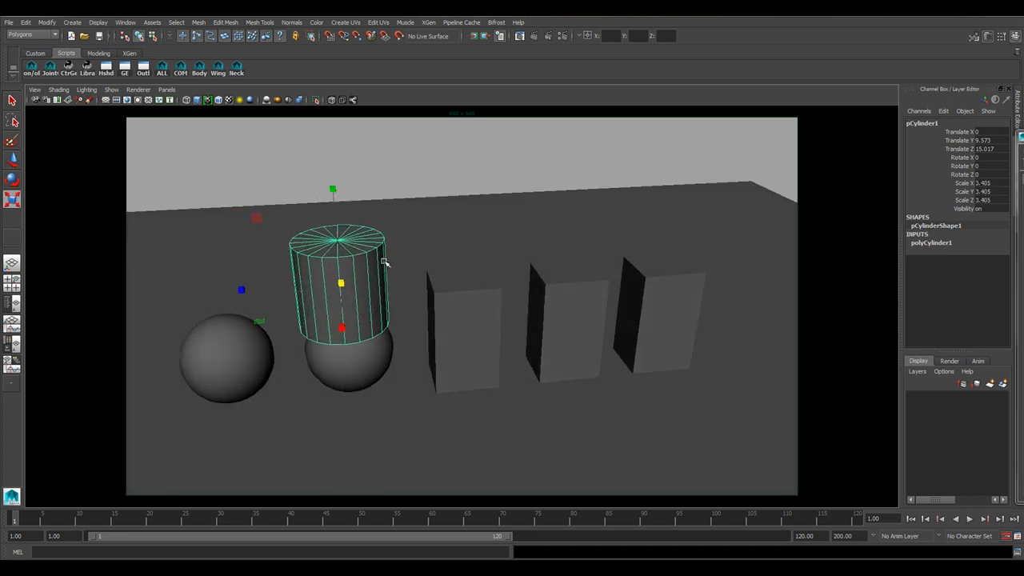
{"action": "left_click_drag", "start_coordinate": [337, 192], "coordinate": [344, 280]}
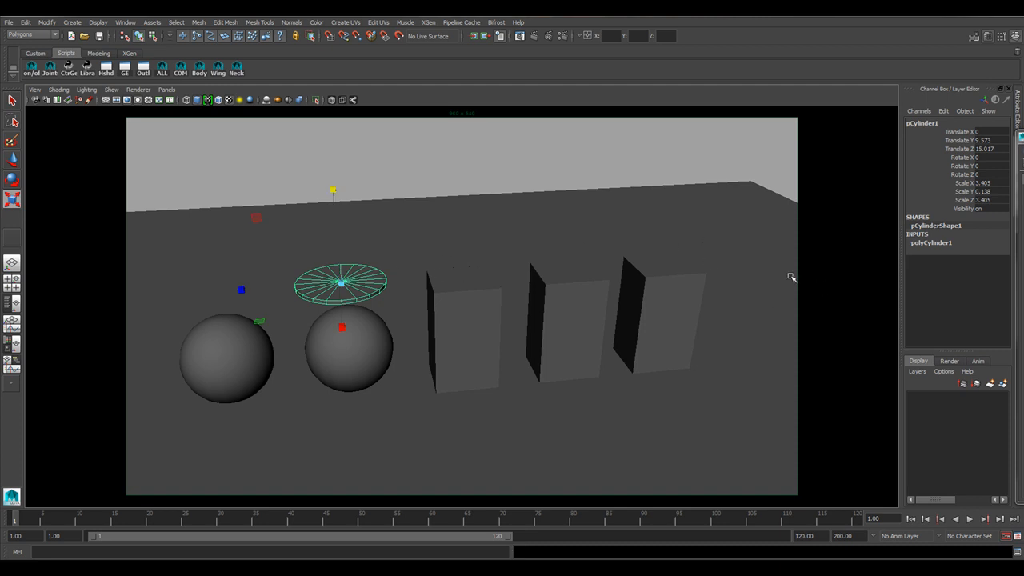
Assign the anisotropic material from the Hypershade work area to the flattened cylinder
{"action": "left_click_drag", "start_coordinate": [1023, 142], "coordinate": [690, 86]}
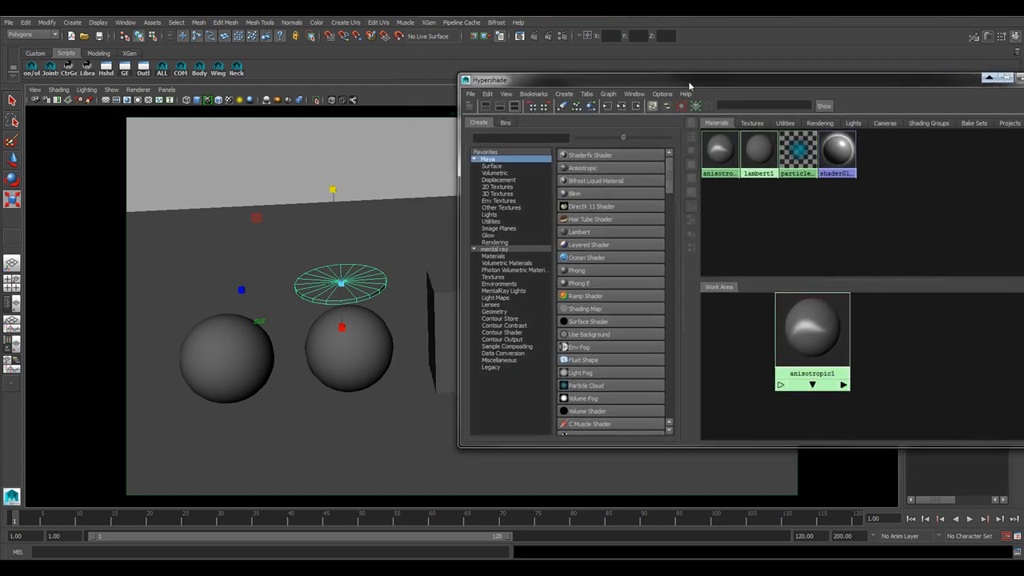
{"action": "middle_click_drag", "start_coordinate": [831, 332], "coordinate": [347, 283]}
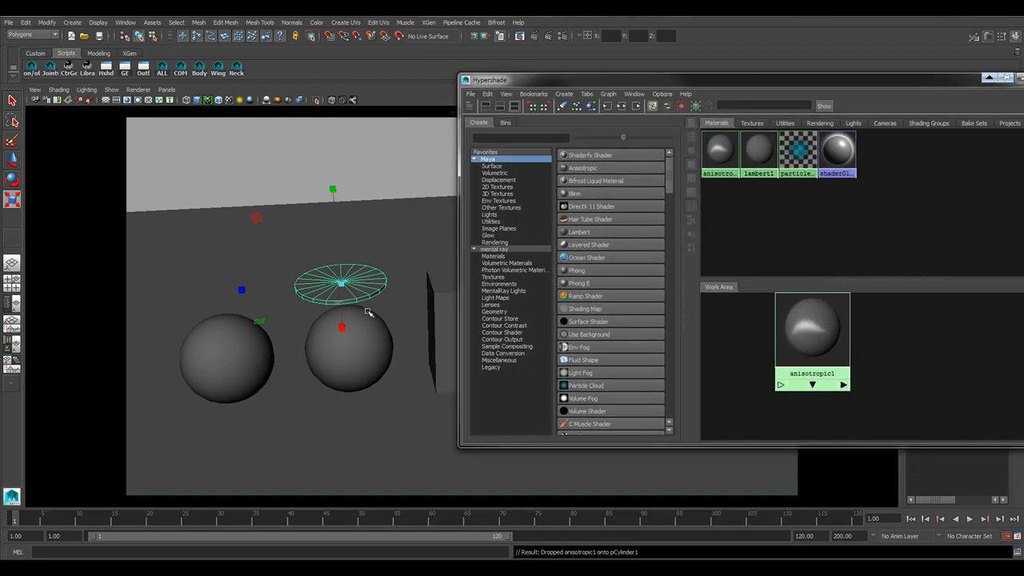
Close the Hypershade and render the flattened disc with mental ray from a close view looking down on it
{"action": "left_click", "coordinate": [354, 140]}
{"action": "mouse_move", "coordinate": [381, 244]}
{"action": "left_mouse_down", "text": "alt"}
{"action": "mouse_move", "coordinate": [372, 274]}
{"action": "mouse_move", "coordinate": [372, 233]}
{"action": "mouse_move", "coordinate": [370, 254]}
{"action": "left_mouse_up", "text": "alt"}
{"action": "left_click", "coordinate": [351, 292]}
{"action": "mouse_move", "coordinate": [364, 323]}
{"action": "left_mouse_down", "text": "alt"}
{"action": "mouse_move", "coordinate": [388, 327]}
{"action": "mouse_move", "coordinate": [376, 308]}
{"action": "left_mouse_up", "text": "alt"}
{"action": "left_click_drag", "start_coordinate": [934, 84], "coordinate": [761, 95]}
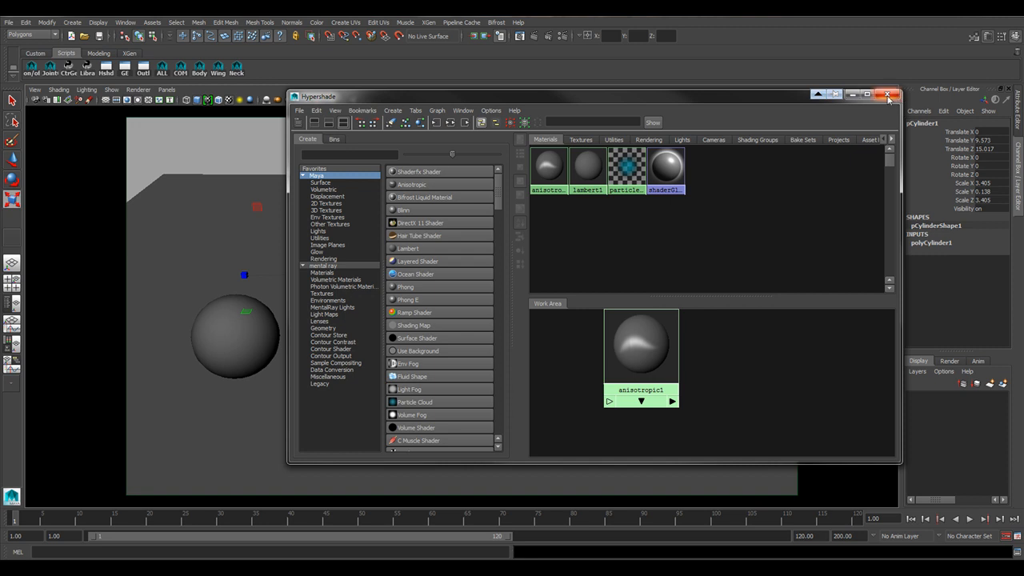
{"action": "left_click", "coordinate": [892, 96]}
{"action": "middle_click_drag", "start_coordinate": [374, 302], "coordinate": [477, 313], "text": "alt"}
{"action": "left_click_drag", "start_coordinate": [462, 368], "coordinate": [450, 336], "text": "alt"}
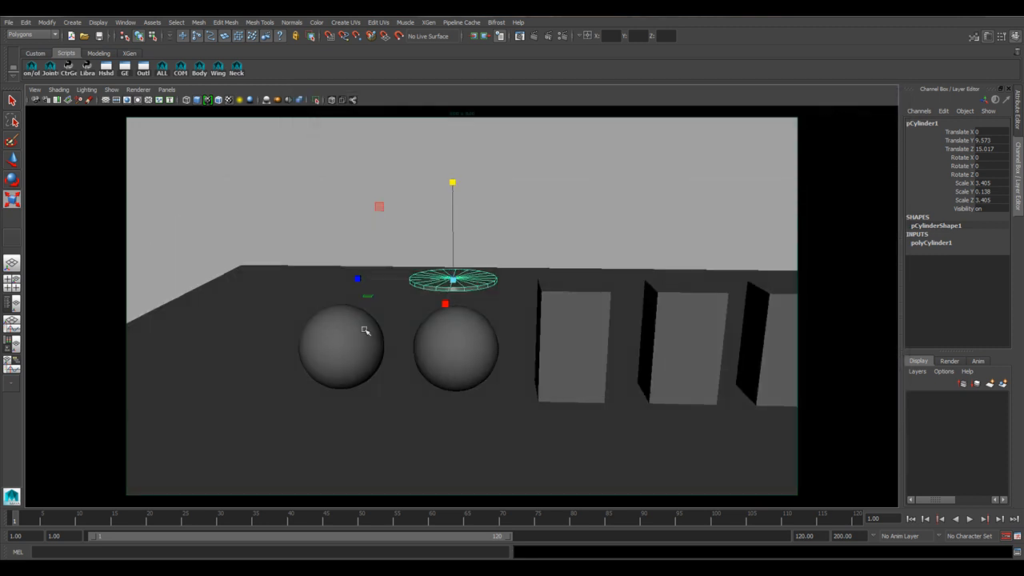
{"action": "right_click_drag", "start_coordinate": [368, 346], "coordinate": [565, 348], "text": "alt"}
{"action": "key", "text": "q"}
{"action": "left_click_drag", "start_coordinate": [464, 267], "coordinate": [547, 364], "text": "alt"}
{"action": "left_click_drag", "start_coordinate": [539, 385], "coordinate": [555, 159], "text": "alt"}
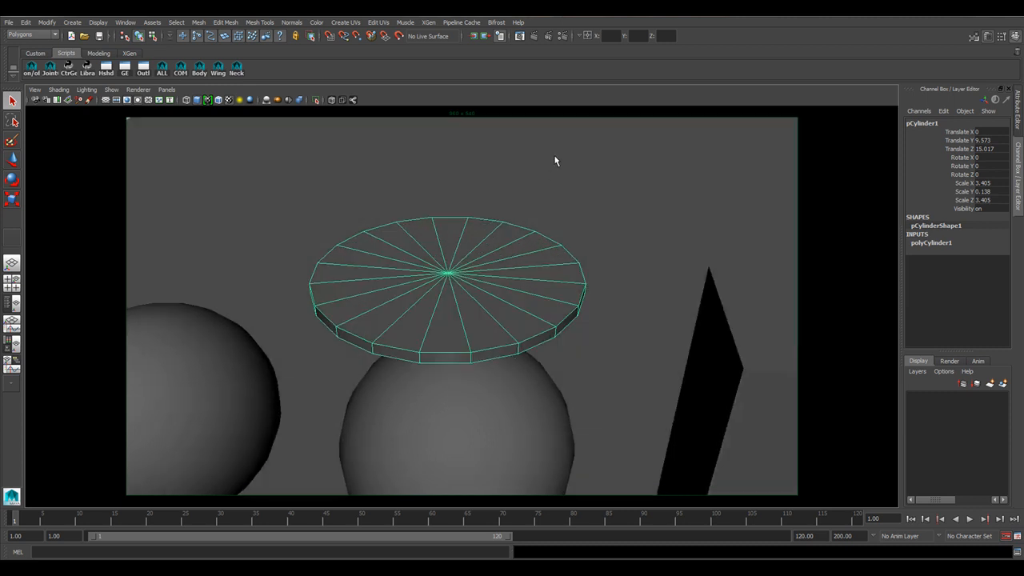
{"action": "left_click", "coordinate": [534, 36]}
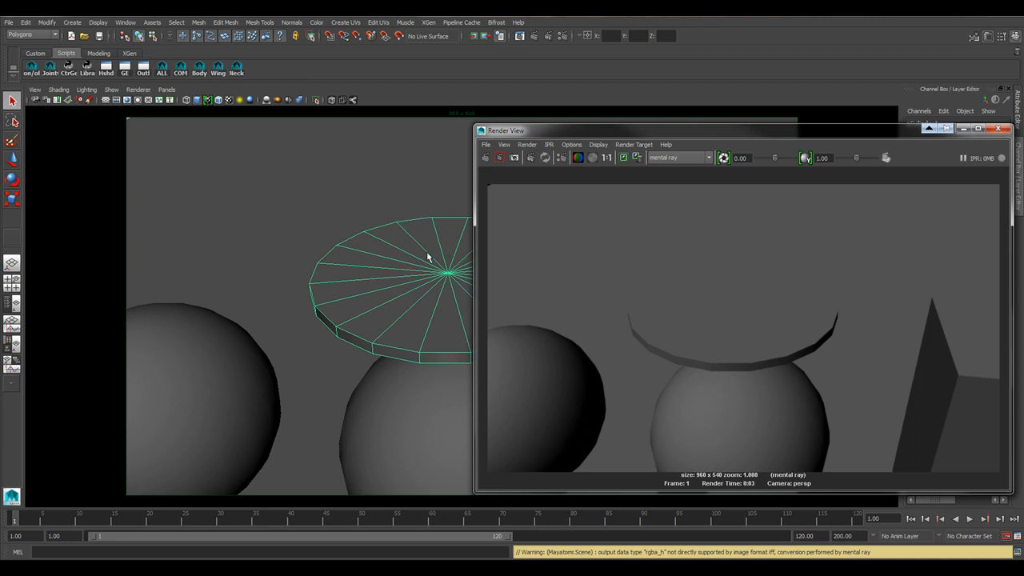
Render the disc again from a lower, nearly side-on viewpoint, and close the render
{"action": "left_click", "coordinate": [997, 128]}
{"action": "left_click_drag", "start_coordinate": [457, 342], "coordinate": [489, 342], "text": "alt"}
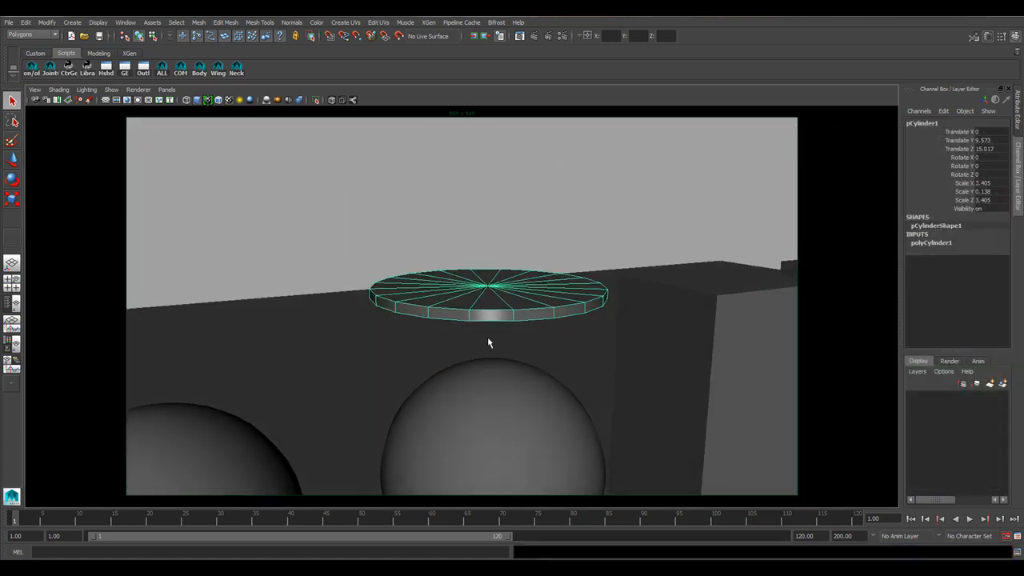
{"action": "left_click", "coordinate": [533, 37]}
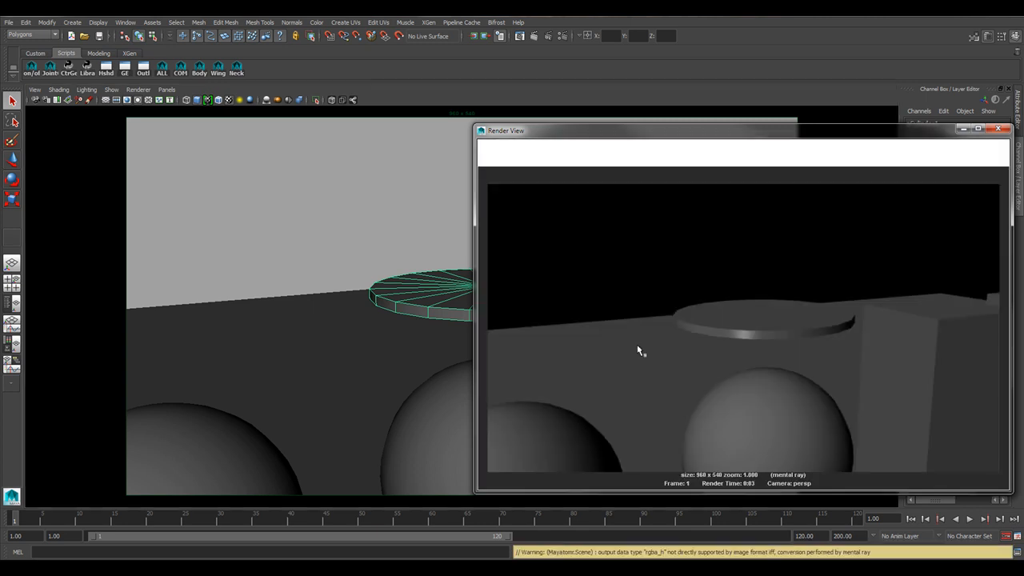
{"action": "left_click", "coordinate": [998, 129]}
Delete the flattened cylinder from the scene and the anisotropic material from the Hypershade
{"action": "key", "text": "Delete"}
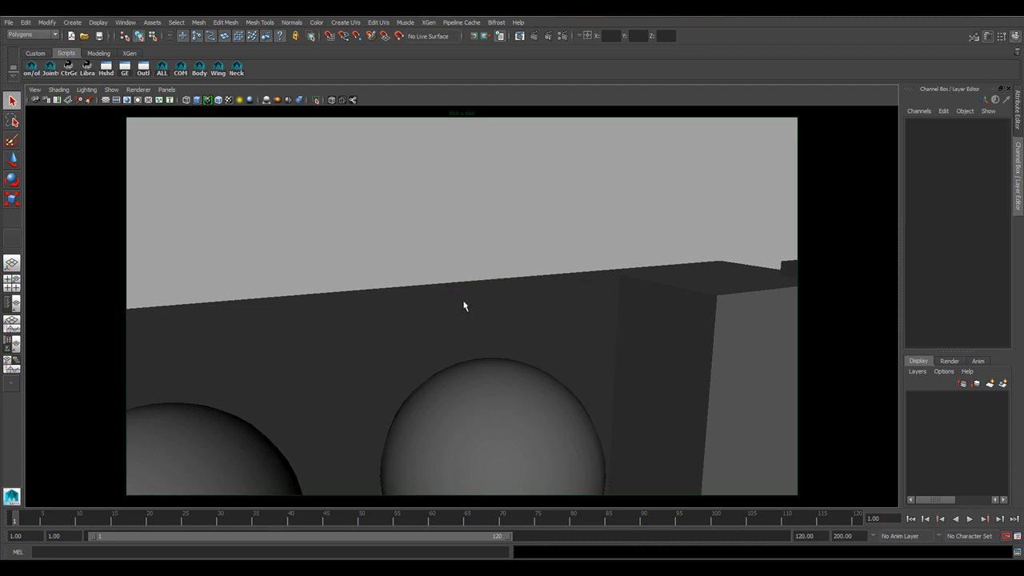
{"action": "left_click", "coordinate": [107, 70]}
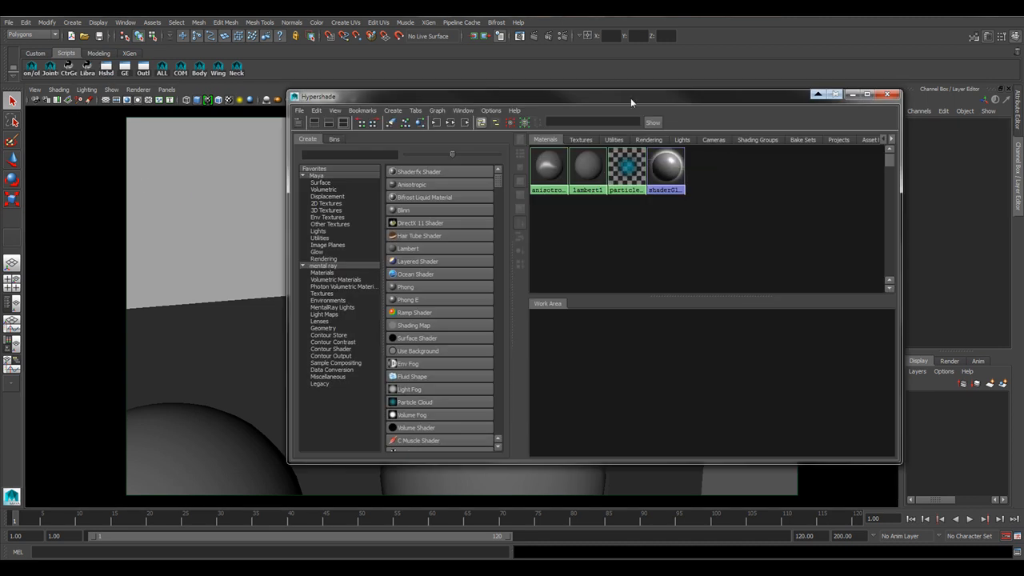
{"action": "left_click_drag", "start_coordinate": [630, 98], "coordinate": [612, 97]}
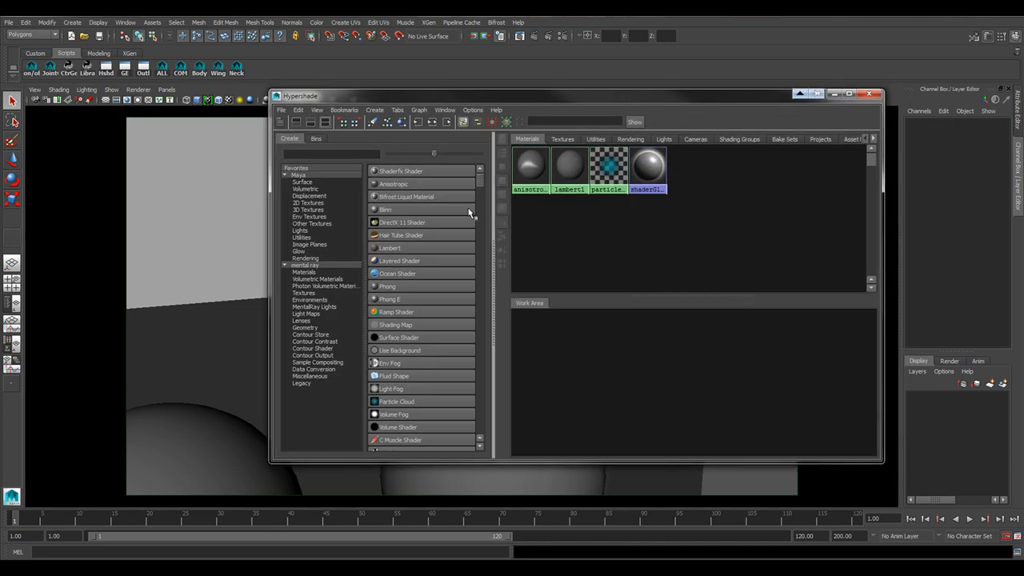
{"action": "left_click", "coordinate": [528, 166]}
{"action": "key", "text": "Delete"}
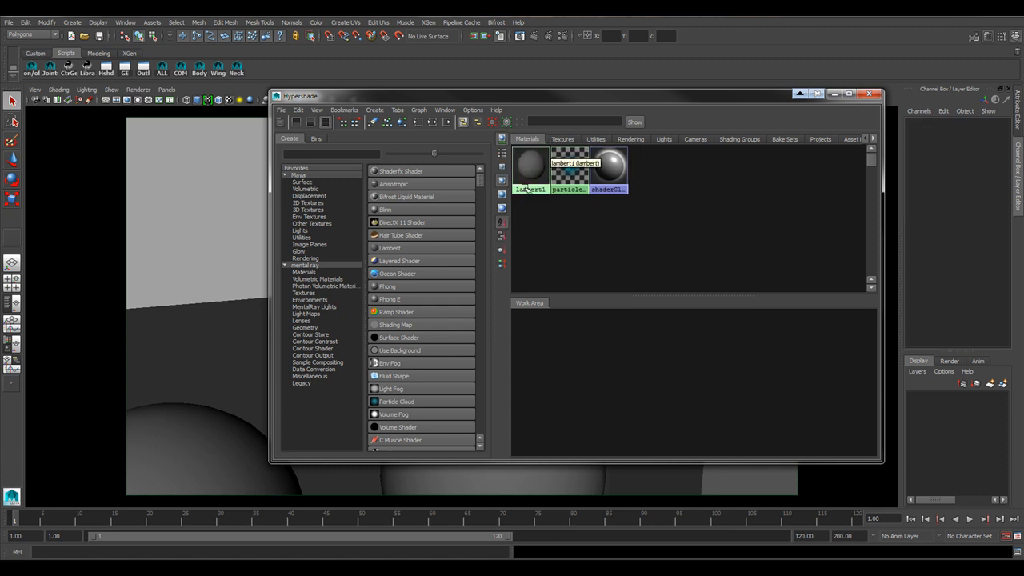
Create a Maya Blinn material in the Hypershade
{"action": "left_click_drag", "start_coordinate": [543, 102], "coordinate": [726, 98]}
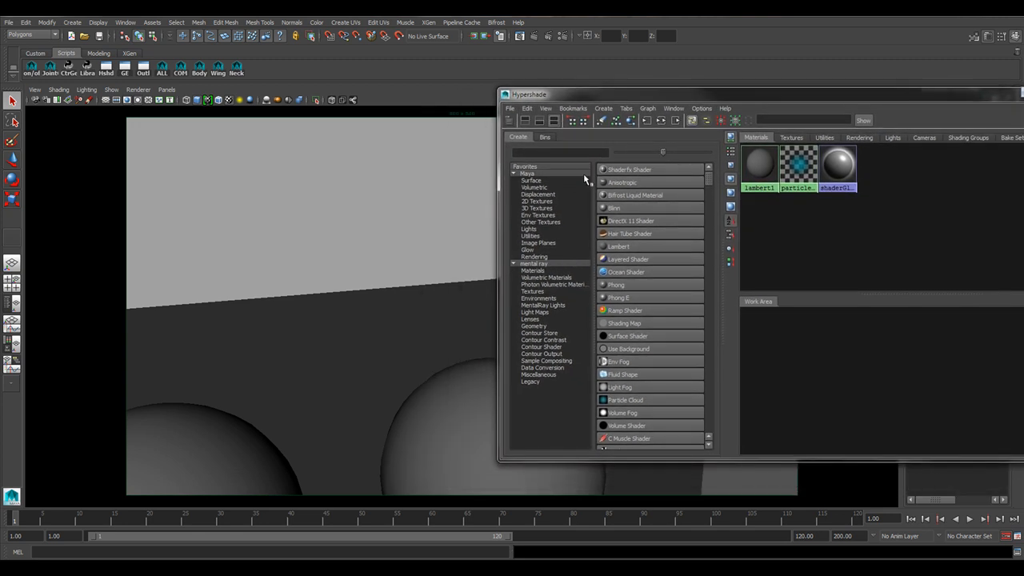
{"action": "left_click", "coordinate": [618, 209]}
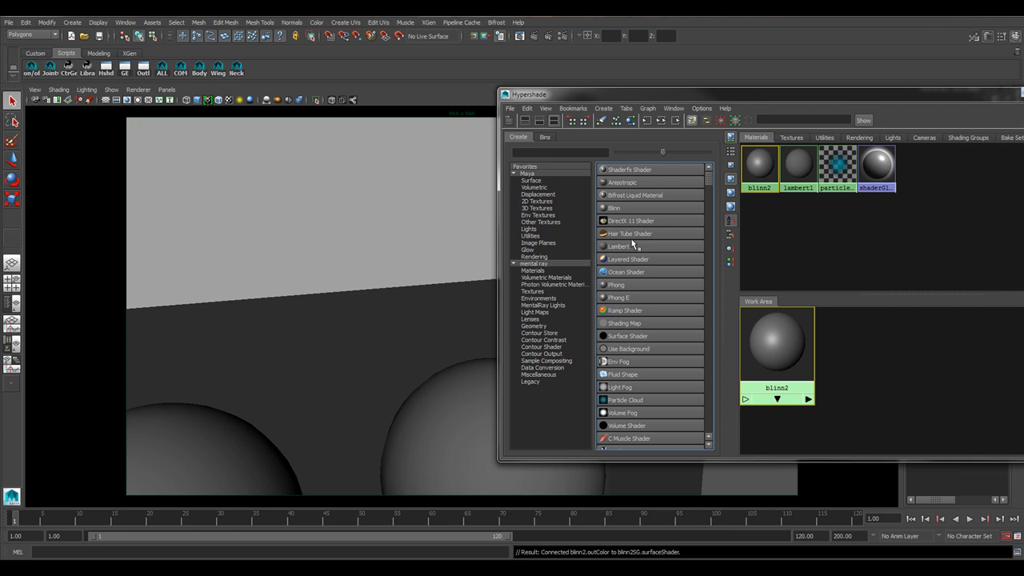
{"action": "left_click_drag", "start_coordinate": [710, 185], "coordinate": [709, 210]}
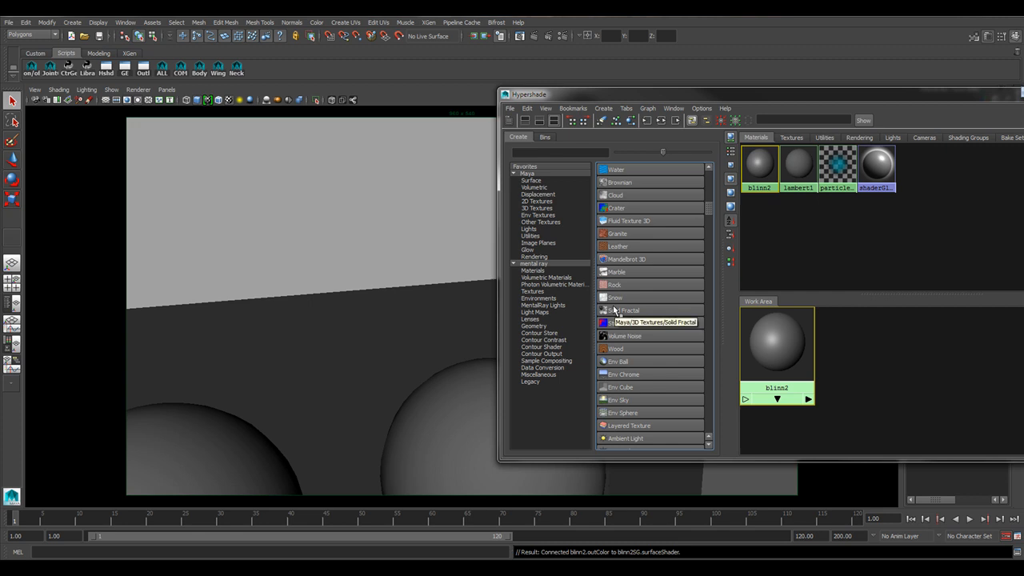
{"action": "left_click_drag", "start_coordinate": [820, 96], "coordinate": [721, 85]}
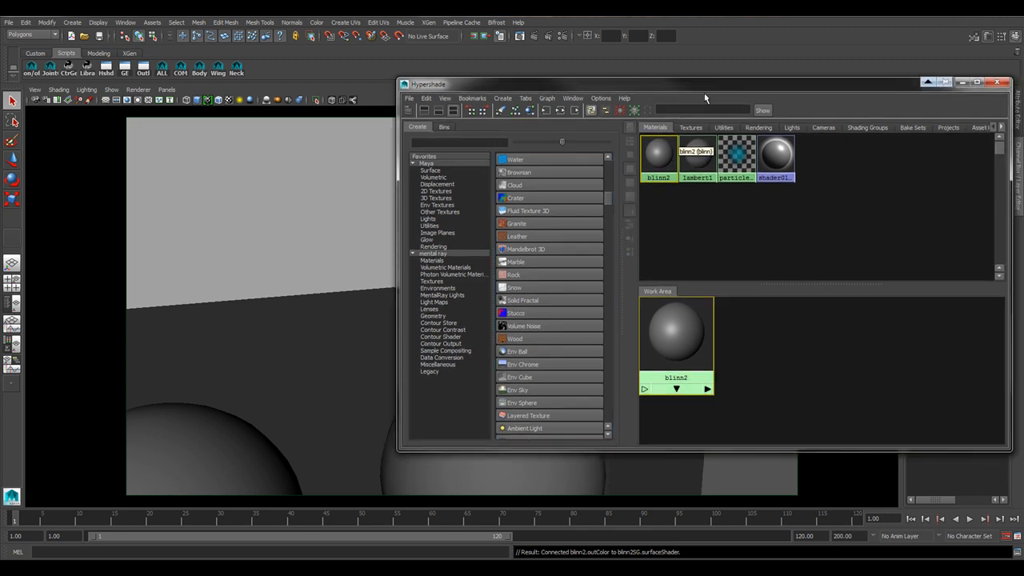
Frame the row of spheres and boxes and assign the new Blinn material to the first sphere
{"action": "left_click_drag", "start_coordinate": [639, 84], "coordinate": [1015, 52]}
{"action": "middle_click_drag", "start_coordinate": [393, 320], "coordinate": [528, 280], "text": "alt"}
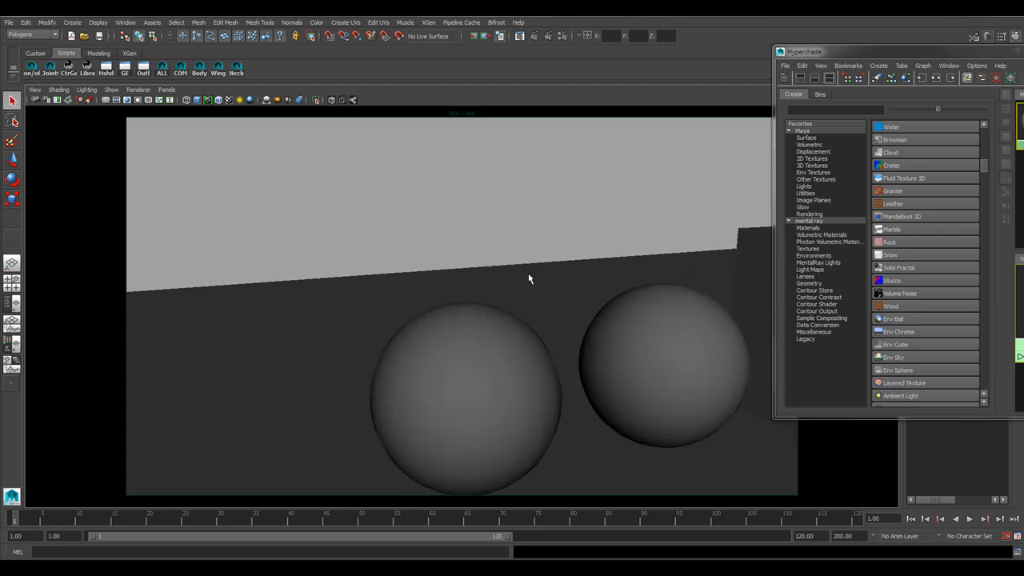
{"action": "left_click_drag", "start_coordinate": [520, 349], "coordinate": [488, 317], "text": "alt"}
{"action": "right_click_drag", "start_coordinate": [608, 344], "coordinate": [557, 339], "text": "alt"}
{"action": "middle_click_drag", "start_coordinate": [557, 339], "coordinate": [443, 332], "text": "alt"}
{"action": "right_click_drag", "start_coordinate": [444, 340], "coordinate": [408, 341], "text": "alt"}
{"action": "key", "text": "a"}
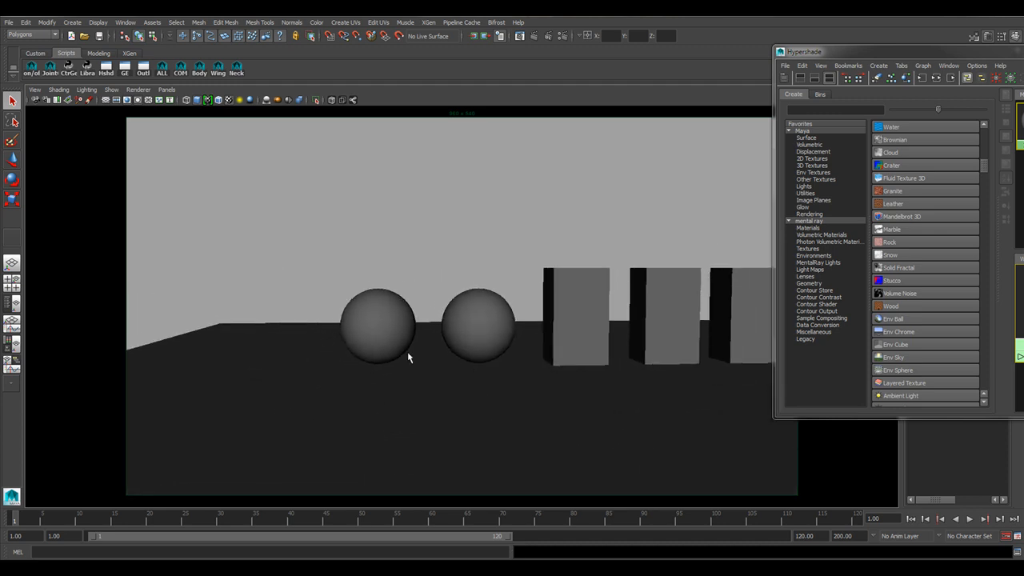
{"action": "left_click", "coordinate": [242, 337]}
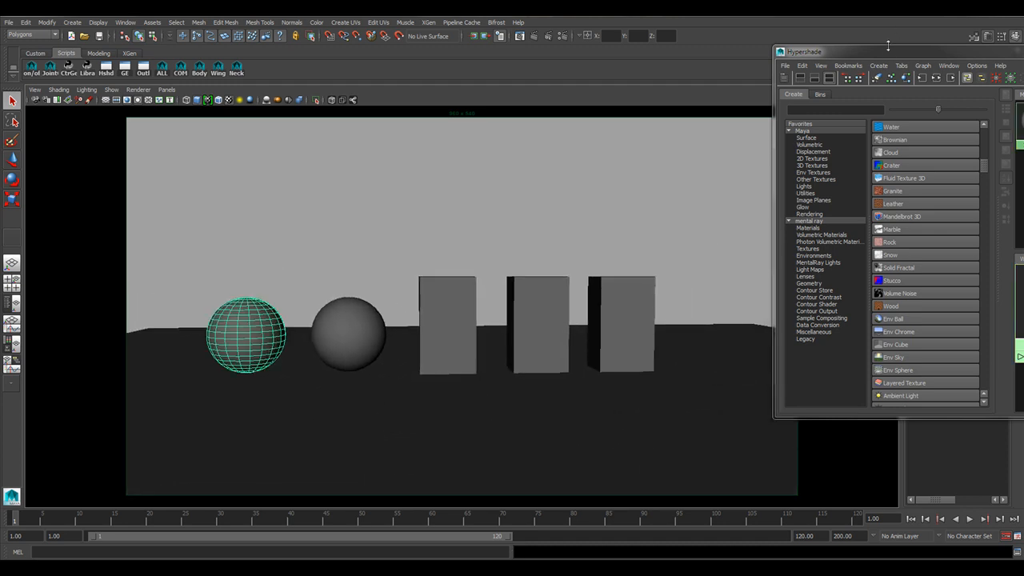
{"action": "left_click_drag", "start_coordinate": [831, 51], "coordinate": [442, 60]}
{"action": "middle_click_drag", "start_coordinate": [676, 325], "coordinate": [241, 324]}
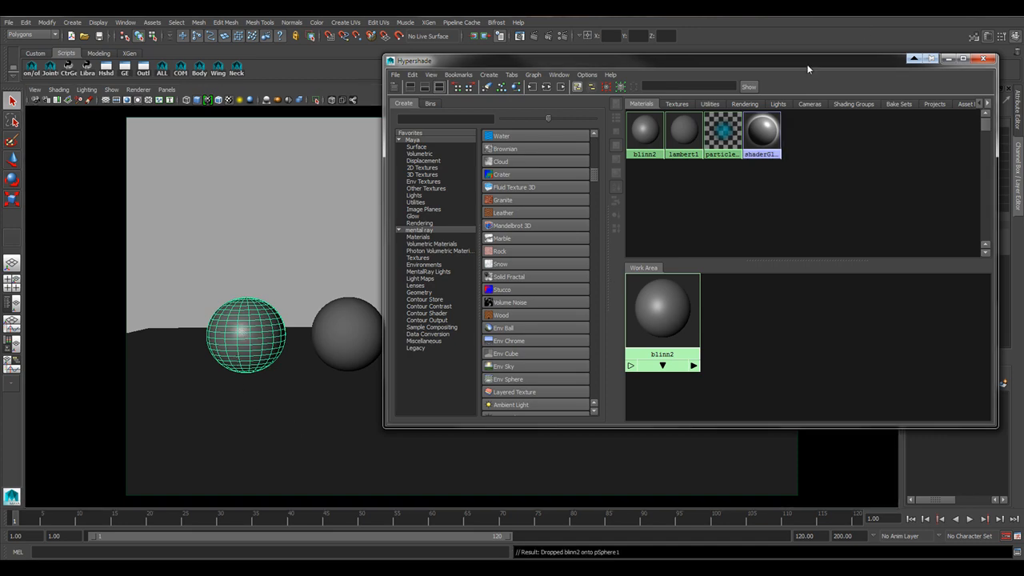
Show the Blinn material's attributes with the Hypershade collapsed, and set the material's Color to yellow
{"action": "left_click_drag", "start_coordinate": [807, 64], "coordinate": [500, 86]}
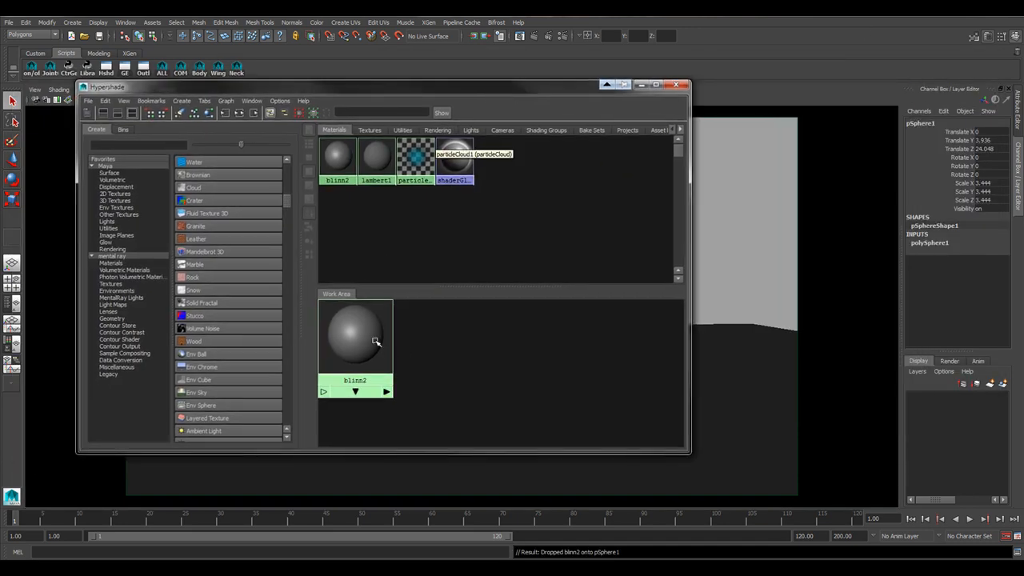
{"action": "double_click", "coordinate": [375, 341]}
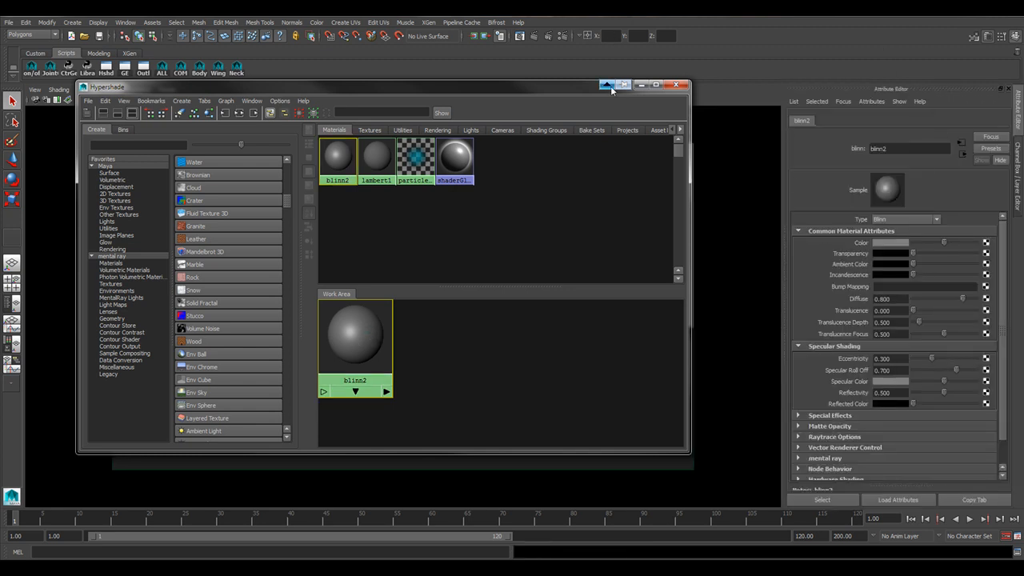
{"action": "left_click", "coordinate": [606, 85]}
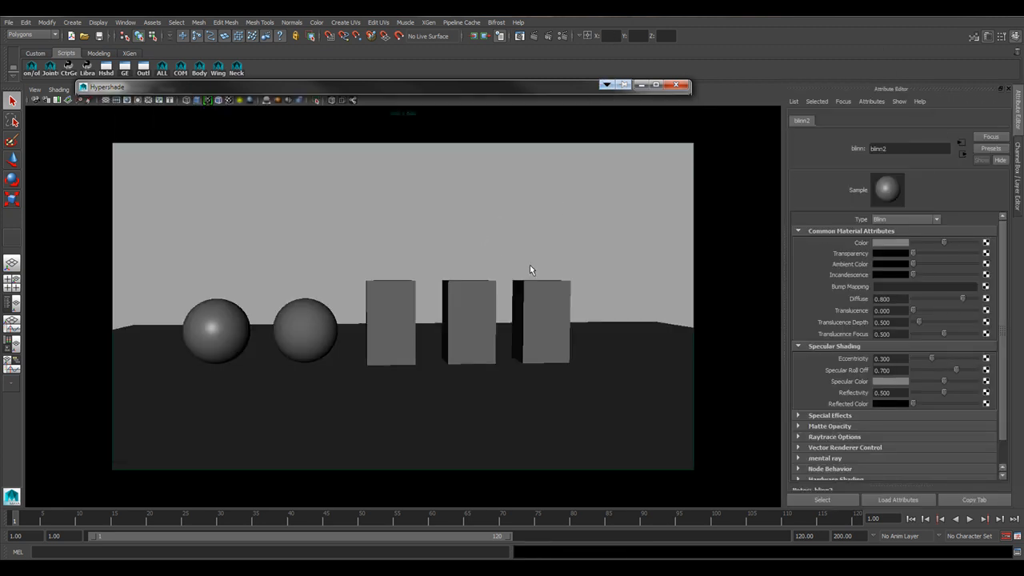
{"action": "left_click_drag", "start_coordinate": [941, 245], "coordinate": [976, 253]}
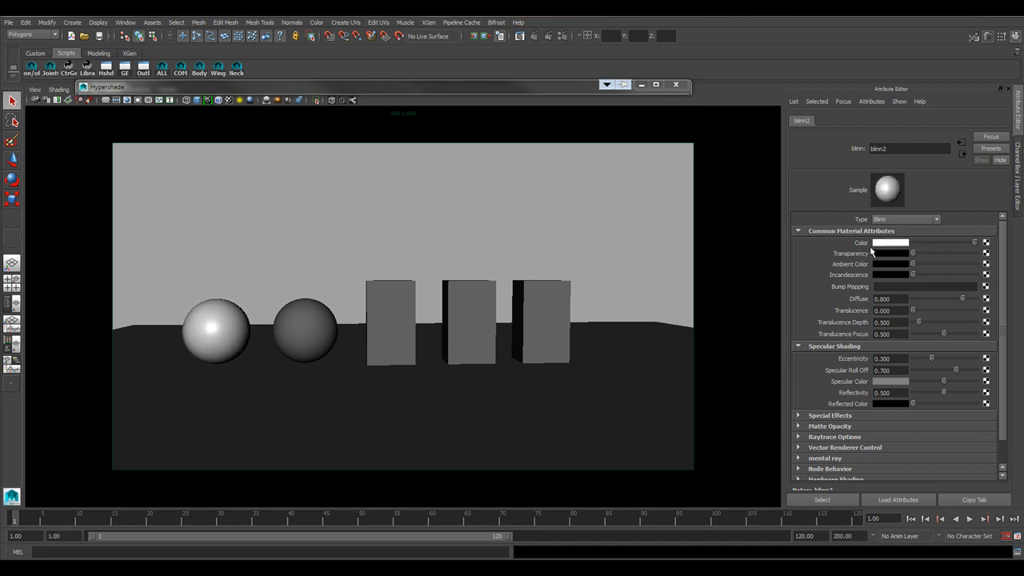
{"action": "left_click", "coordinate": [886, 247]}
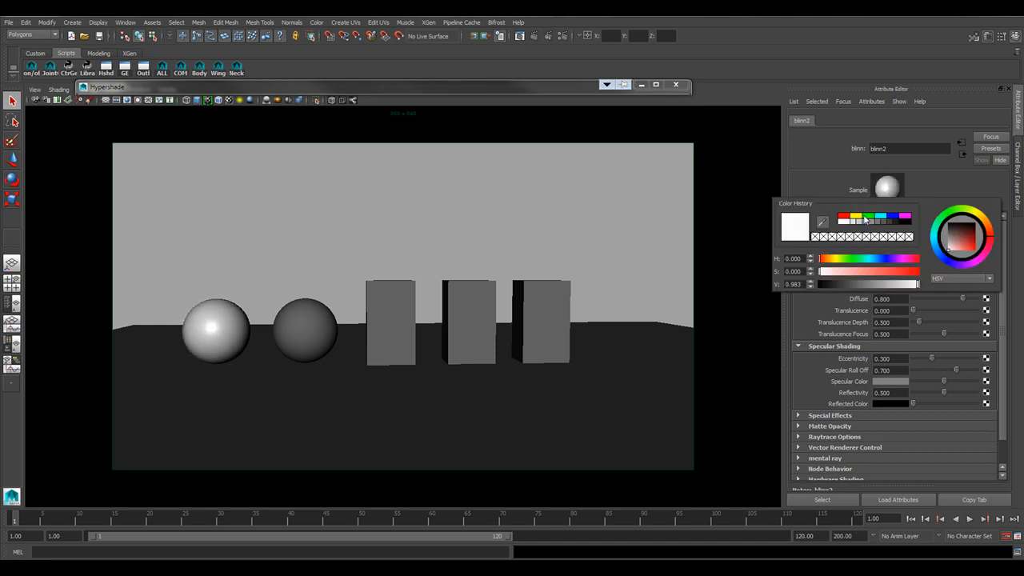
{"action": "left_click", "coordinate": [855, 216]}
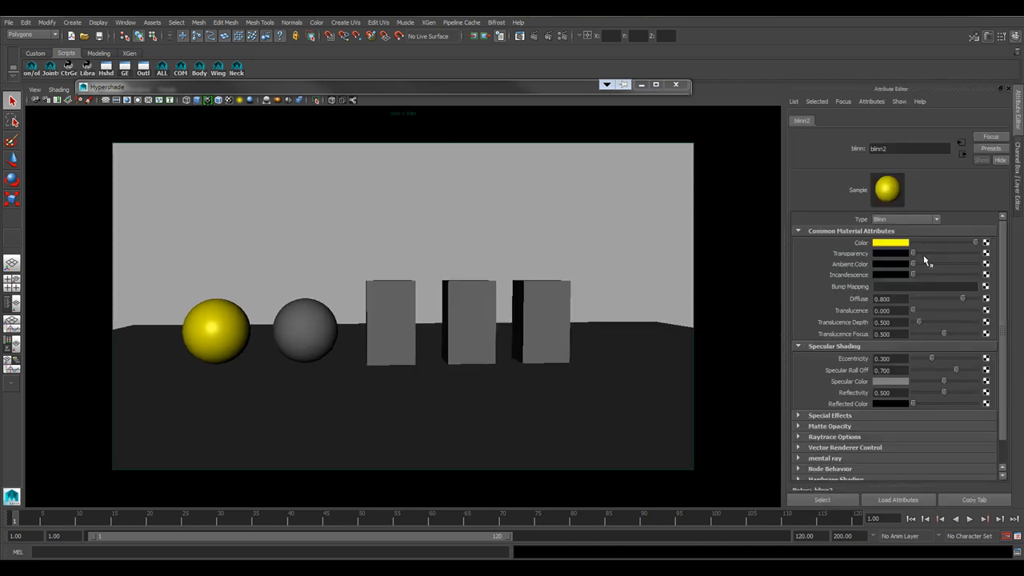
Select the yellow sphere, look through its node attributes, and rename its material to Blinn
{"action": "left_click", "coordinate": [228, 327]}
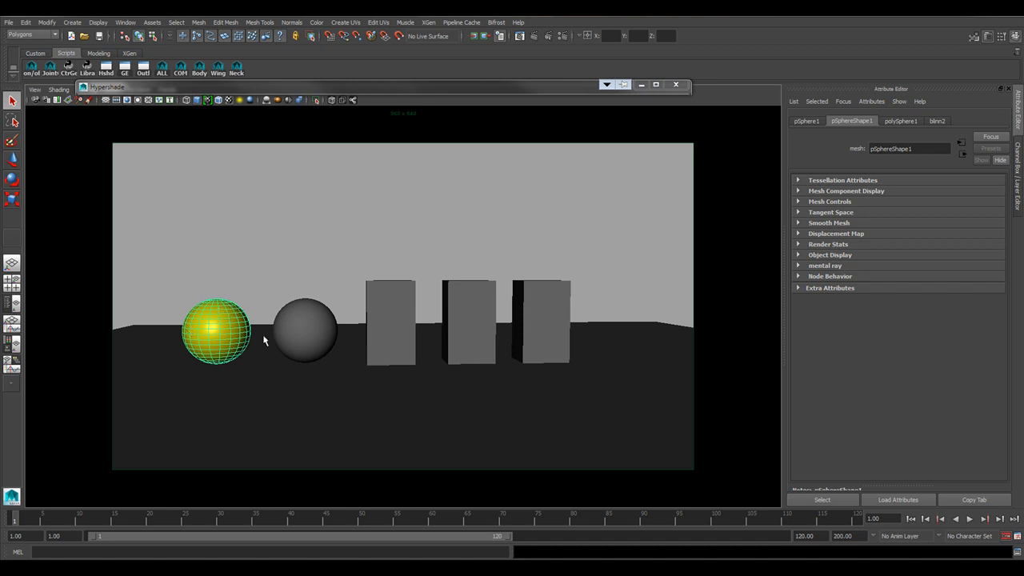
{"action": "left_click", "coordinate": [804, 120]}
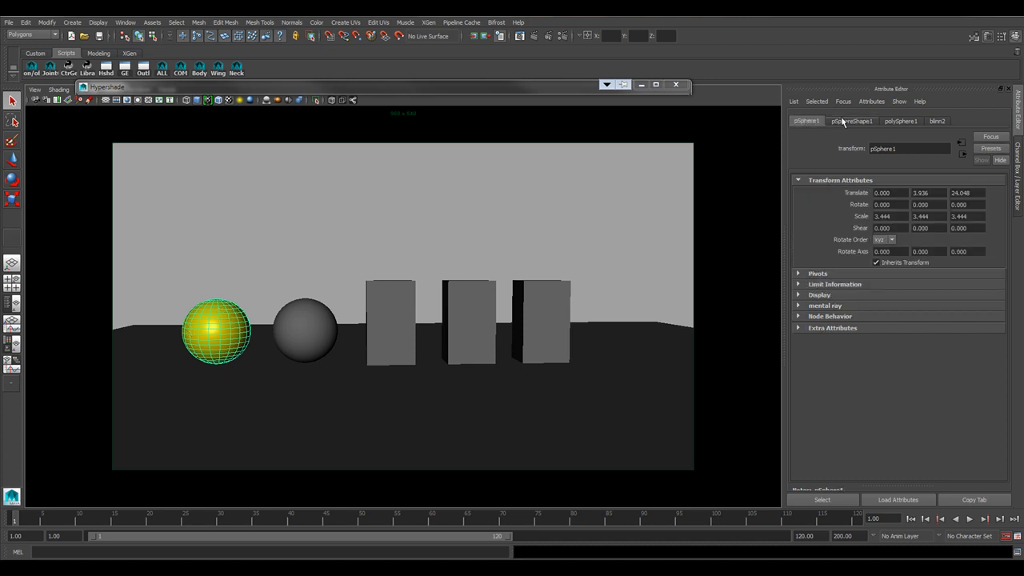
{"action": "left_click", "coordinate": [844, 121]}
{"action": "left_click", "coordinate": [898, 121]}
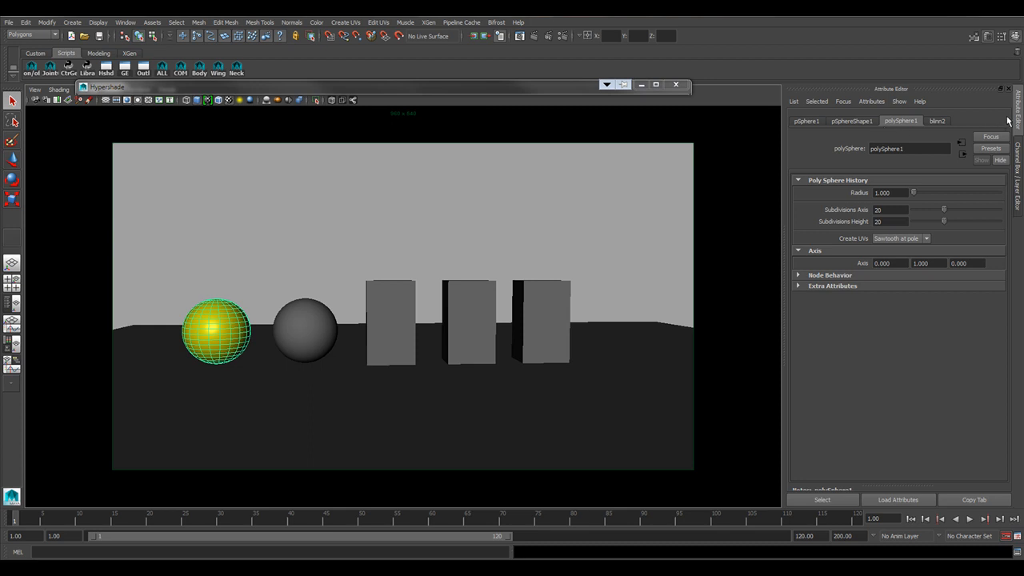
{"action": "left_click", "coordinate": [939, 121]}
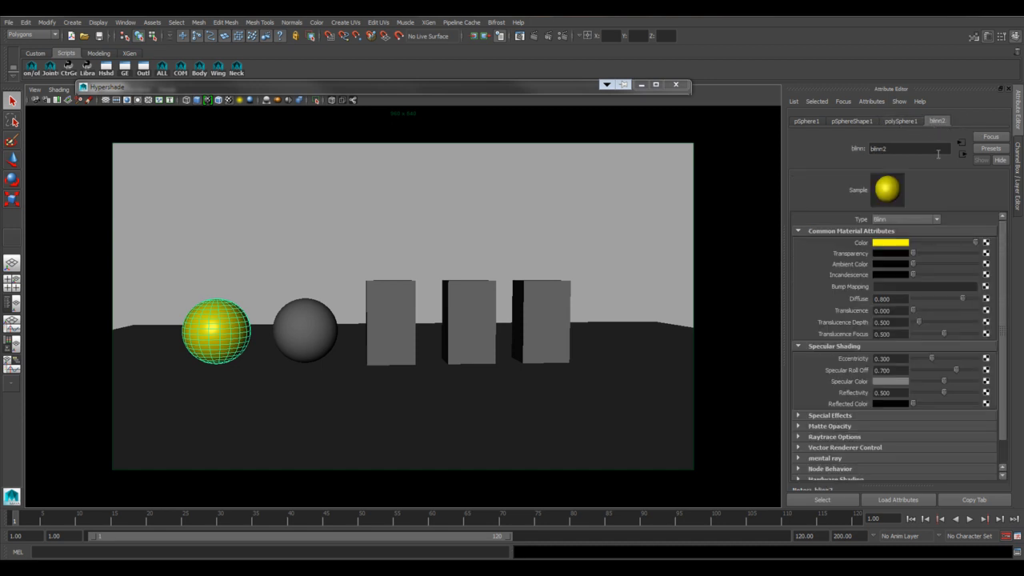
{"action": "left_click_drag", "start_coordinate": [913, 148], "coordinate": [852, 148]}
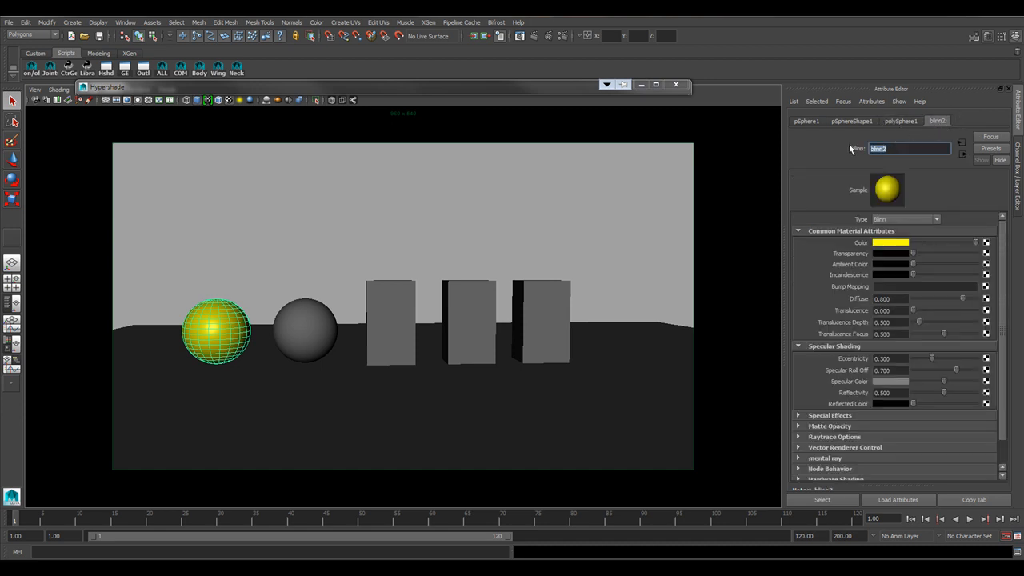
{"action": "type", "text": "Blinn"}
{"action": "key", "text": "Return"}
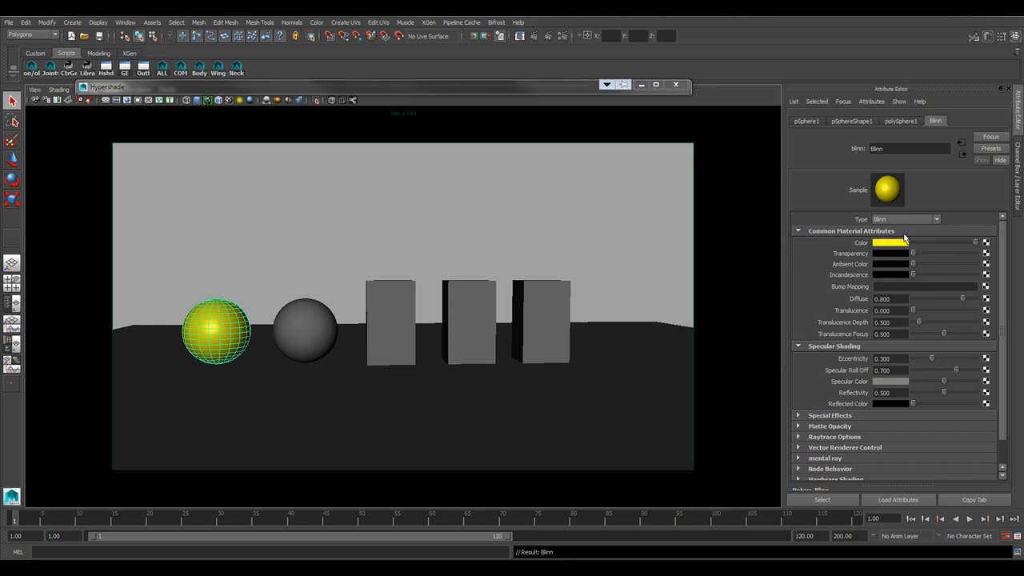
Try a mid-grey Ambient Color on the Blinn material and return it to black
{"action": "left_click_drag", "start_coordinate": [912, 253], "coordinate": [881, 261]}
{"action": "mouse_move", "coordinate": [914, 264]}
{"action": "left_mouse_down"}
{"action": "mouse_move", "coordinate": [939, 263]}
{"action": "mouse_move", "coordinate": [901, 263]}
{"action": "left_mouse_up"}
{"action": "left_click_drag", "start_coordinate": [914, 265], "coordinate": [939, 266]}
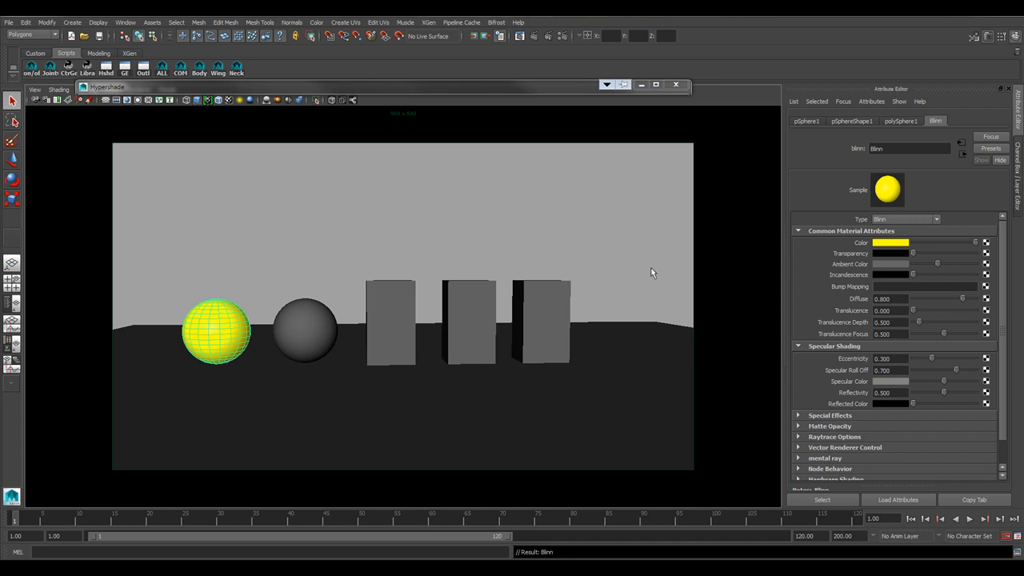
{"action": "left_click_drag", "start_coordinate": [937, 267], "coordinate": [913, 266]}
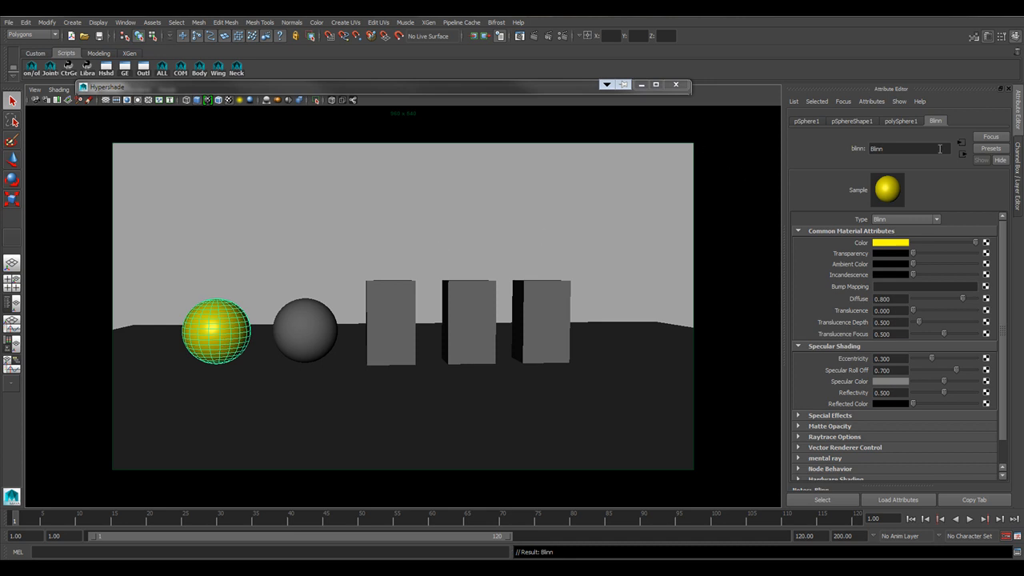
Lighten the Blinn material's Color to pale yellow and slightly raise its Transparency and Incandescence, checking the sphere unselected
{"action": "left_click", "coordinate": [899, 244]}
{"action": "left_click_drag", "start_coordinate": [883, 274], "coordinate": [868, 276]}
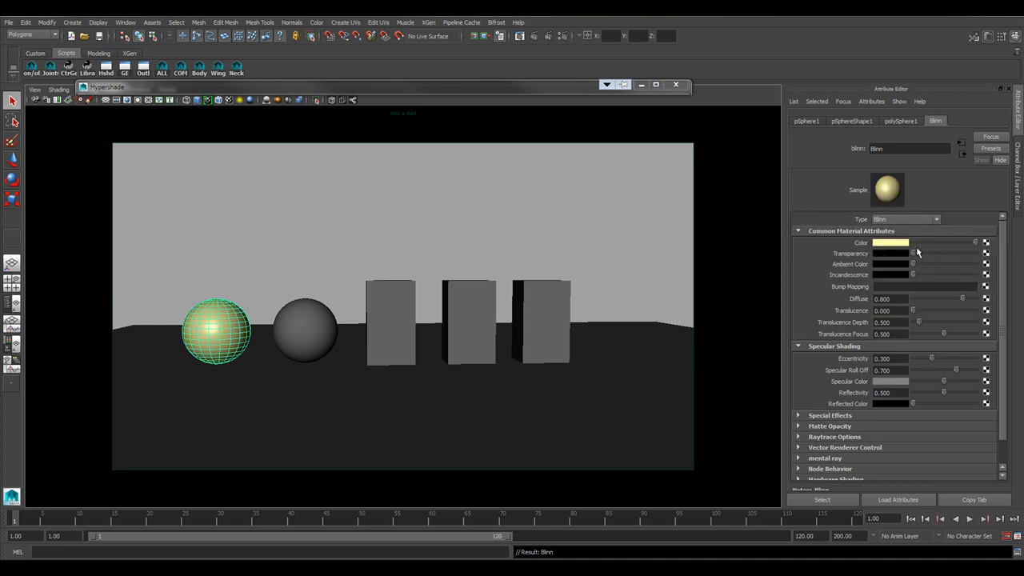
{"action": "mouse_move", "coordinate": [915, 253]}
{"action": "left_mouse_down"}
{"action": "mouse_move", "coordinate": [926, 254]}
{"action": "mouse_move", "coordinate": [918, 276]}
{"action": "mouse_move", "coordinate": [928, 276]}
{"action": "mouse_move", "coordinate": [923, 255]}
{"action": "left_mouse_up"}
{"action": "left_click", "coordinate": [533, 233]}
{"action": "middle_click_drag", "start_coordinate": [280, 307], "coordinate": [337, 307], "text": "alt"}
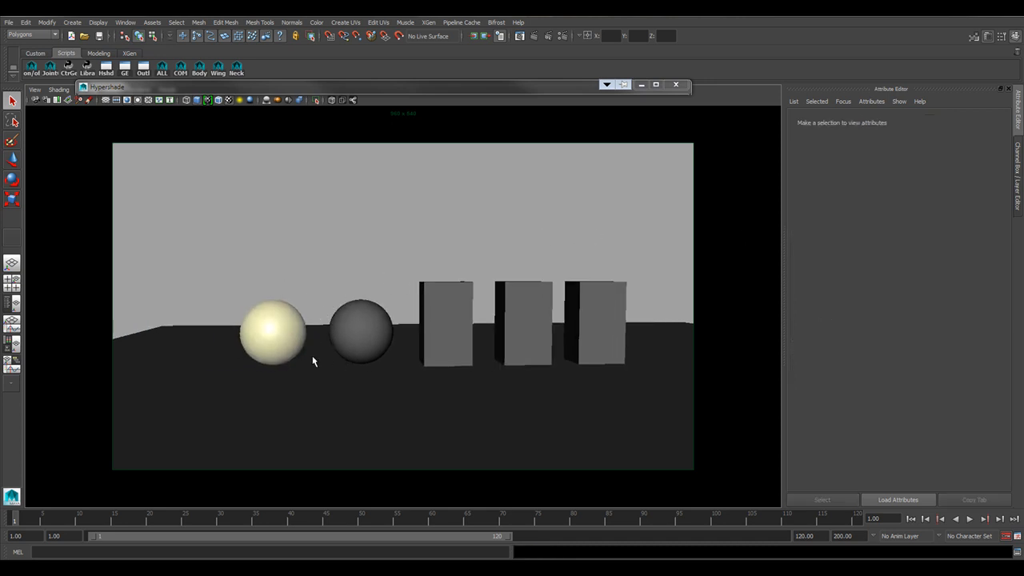
{"action": "middle_click_drag", "start_coordinate": [426, 327], "coordinate": [383, 327], "text": "alt"}
{"action": "left_click", "coordinate": [229, 327]}
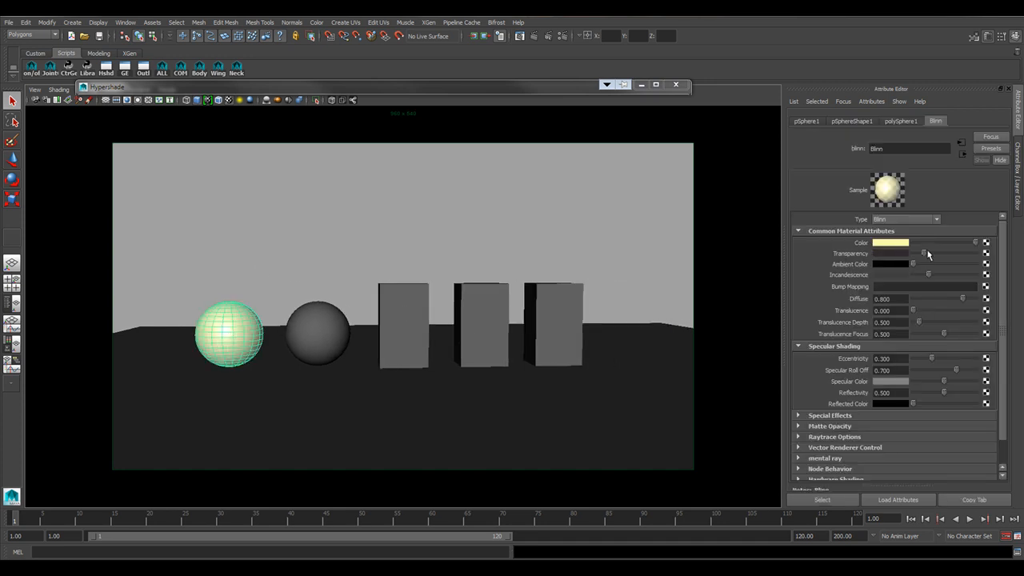
Return the Blinn material's Transparency and Incandescence to black, check the sphere unselected, and bring its material attributes back up
{"action": "left_click_drag", "start_coordinate": [927, 255], "coordinate": [896, 256]}
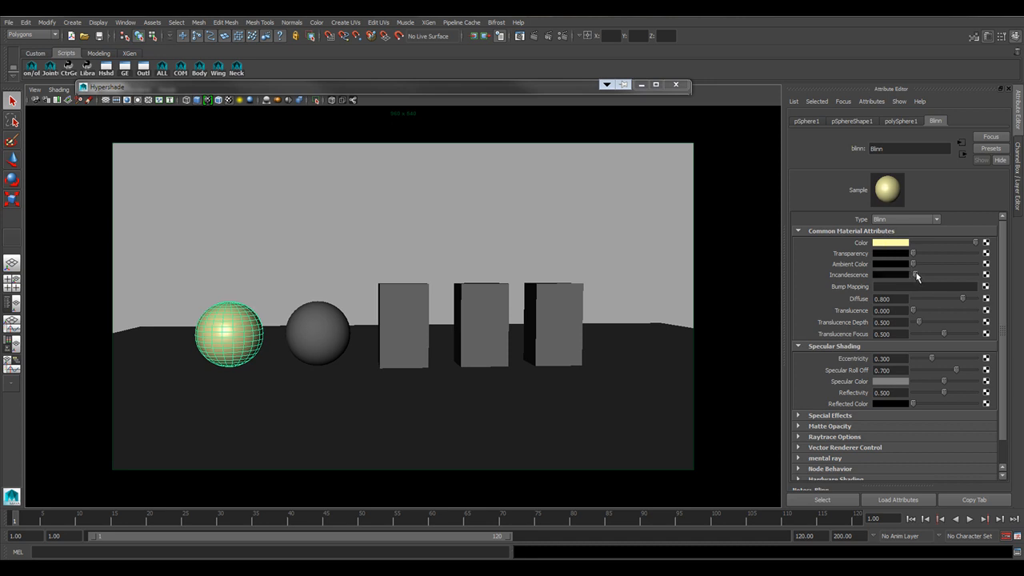
{"action": "mouse_move", "coordinate": [916, 276]}
{"action": "left_mouse_down"}
{"action": "mouse_move", "coordinate": [994, 271]}
{"action": "mouse_move", "coordinate": [903, 269]}
{"action": "left_mouse_up"}
{"action": "left_click", "coordinate": [474, 432]}
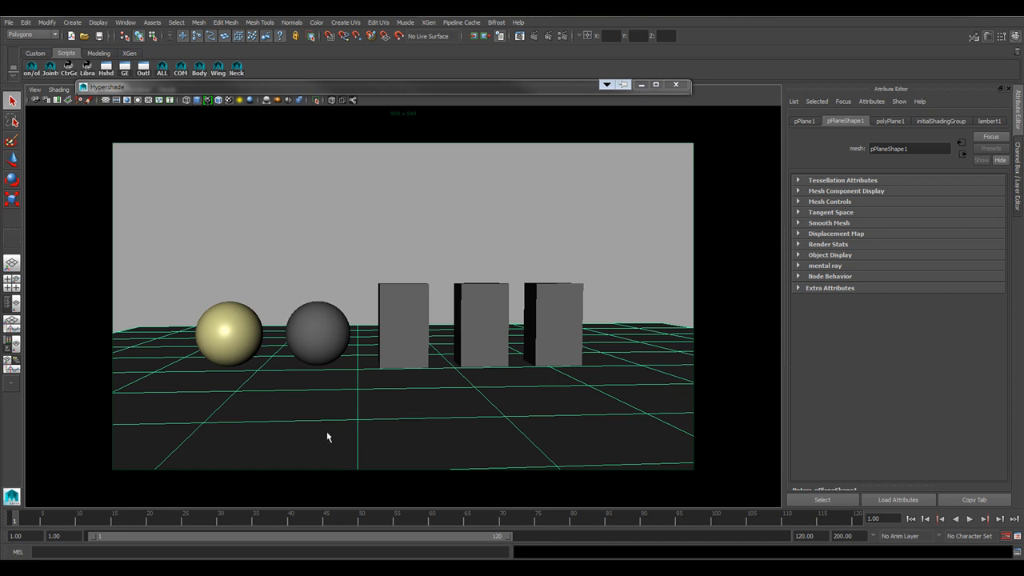
{"action": "left_click", "coordinate": [231, 334]}
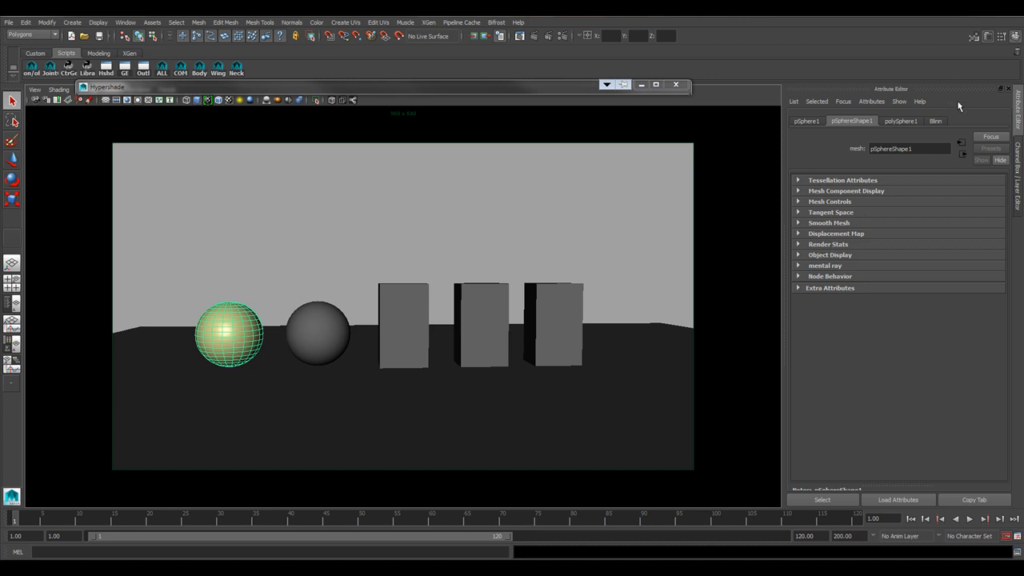
{"action": "left_click", "coordinate": [934, 120]}
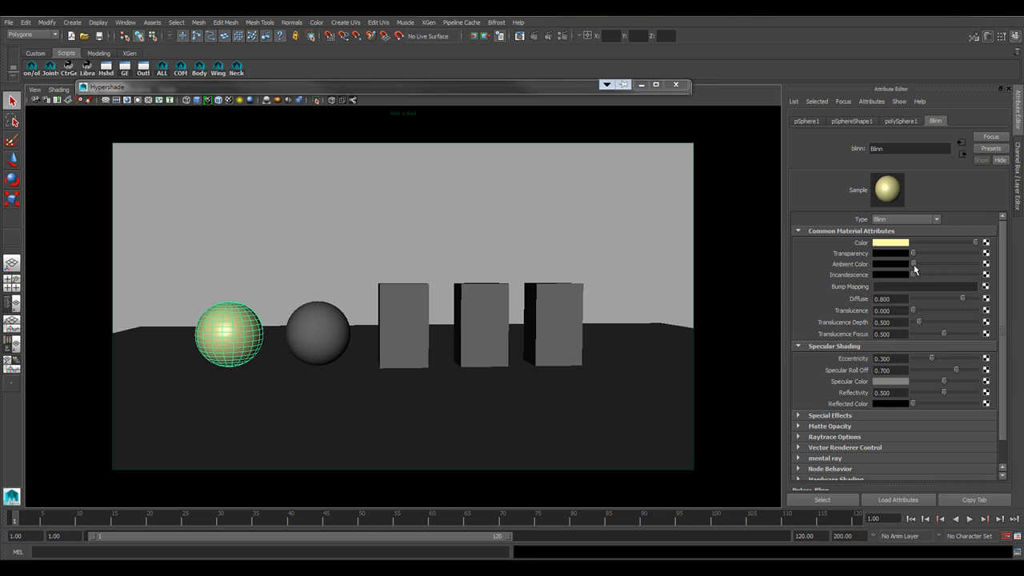
Set the Blinn material's Color to white with a black Ambient Color, and raise its Diffuse to 0.889
{"action": "mouse_move", "coordinate": [914, 266]}
{"action": "left_mouse_down"}
{"action": "mouse_move", "coordinate": [923, 265]}
{"action": "mouse_move", "coordinate": [908, 269]}
{"action": "left_mouse_up"}
{"action": "left_click_drag", "start_coordinate": [975, 244], "coordinate": [1021, 248]}
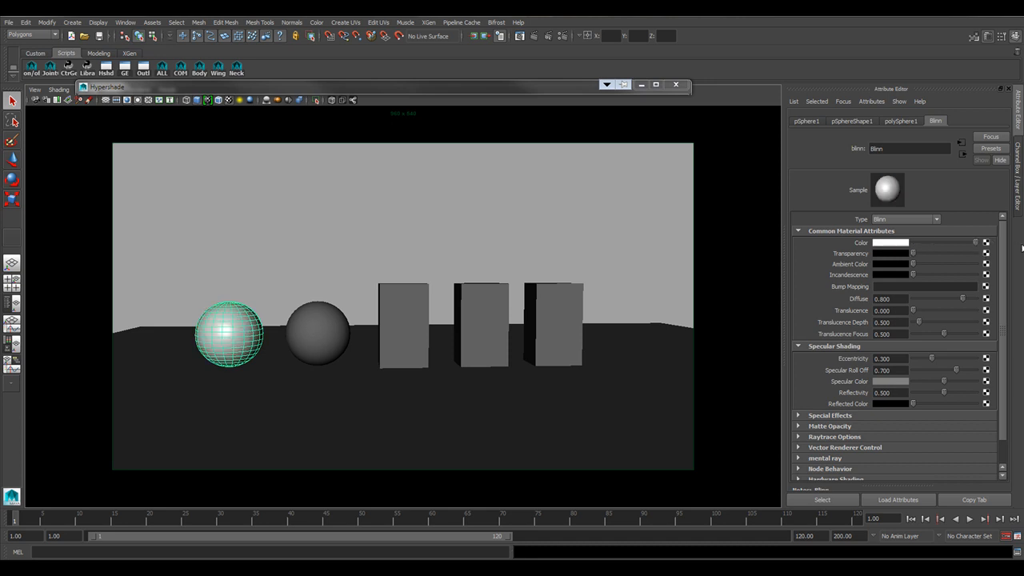
{"action": "left_click", "coordinate": [304, 247]}
{"action": "left_click", "coordinate": [254, 323]}
{"action": "mouse_move", "coordinate": [912, 263]}
{"action": "left_mouse_down"}
{"action": "mouse_move", "coordinate": [929, 265]}
{"action": "mouse_move", "coordinate": [909, 268]}
{"action": "left_mouse_up"}
{"action": "mouse_move", "coordinate": [965, 300]}
{"action": "left_mouse_down"}
{"action": "mouse_move", "coordinate": [983, 302]}
{"action": "mouse_move", "coordinate": [968, 305]}
{"action": "left_mouse_up"}
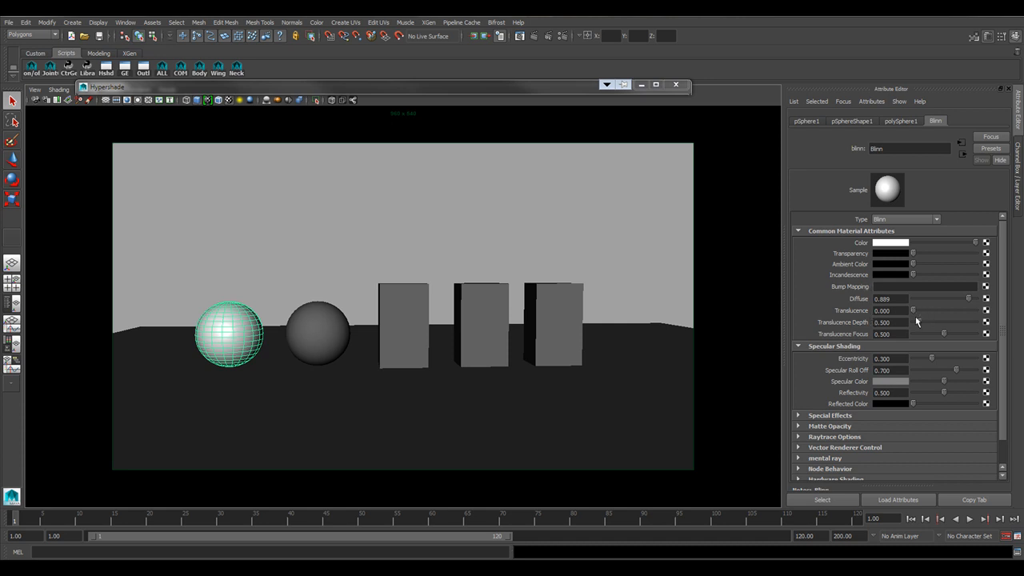
Try out the Blinn material's Translucence and Translucence Depth values
{"action": "left_click_drag", "start_coordinate": [914, 312], "coordinate": [741, 299]}
{"action": "double_click", "coordinate": [896, 321]}
{"action": "left_click", "coordinate": [891, 322]}
{"action": "left_click_drag", "start_coordinate": [892, 322], "coordinate": [849, 324]}
{"action": "left_click", "coordinate": [900, 321]}
Frame the white sphere and tighten its highlight by setting Eccentricity to 0.051 and Specular Roll Off to 0.957
{"action": "left_click", "coordinate": [300, 288]}
{"action": "left_click_drag", "start_coordinate": [231, 326], "coordinate": [295, 366], "text": "alt"}
{"action": "left_click", "coordinate": [295, 368]}
{"action": "key", "text": "f"}
{"action": "left_click_drag", "start_coordinate": [387, 401], "coordinate": [391, 350], "text": "alt"}
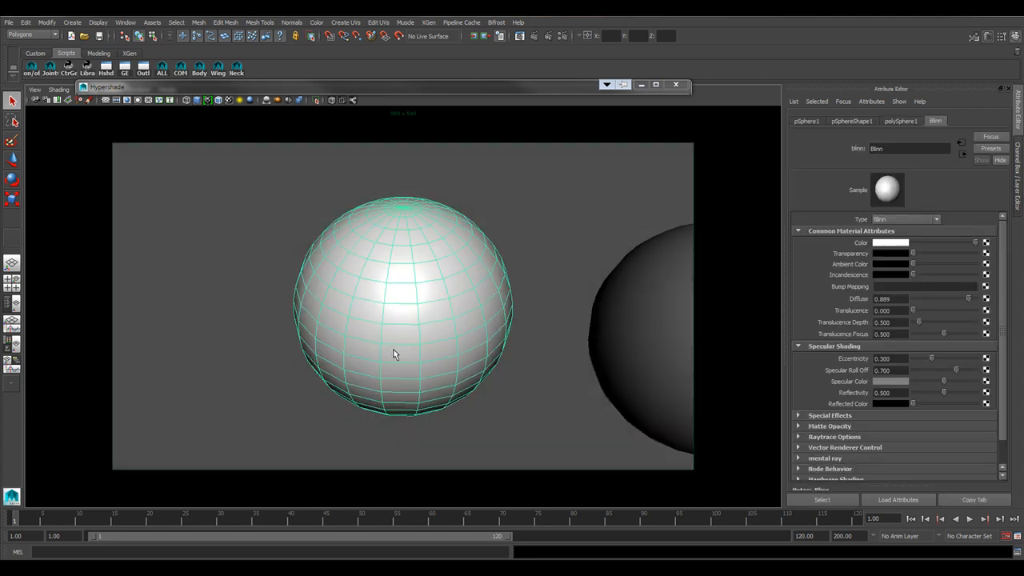
{"action": "left_click_drag", "start_coordinate": [461, 329], "coordinate": [476, 325], "text": "alt"}
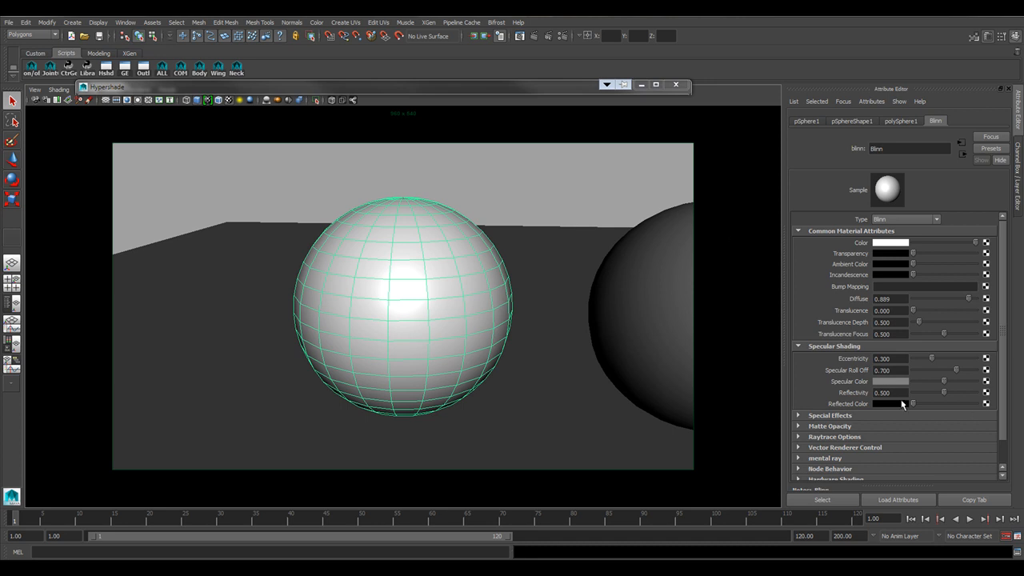
{"action": "left_click_drag", "start_coordinate": [931, 359], "coordinate": [956, 366]}
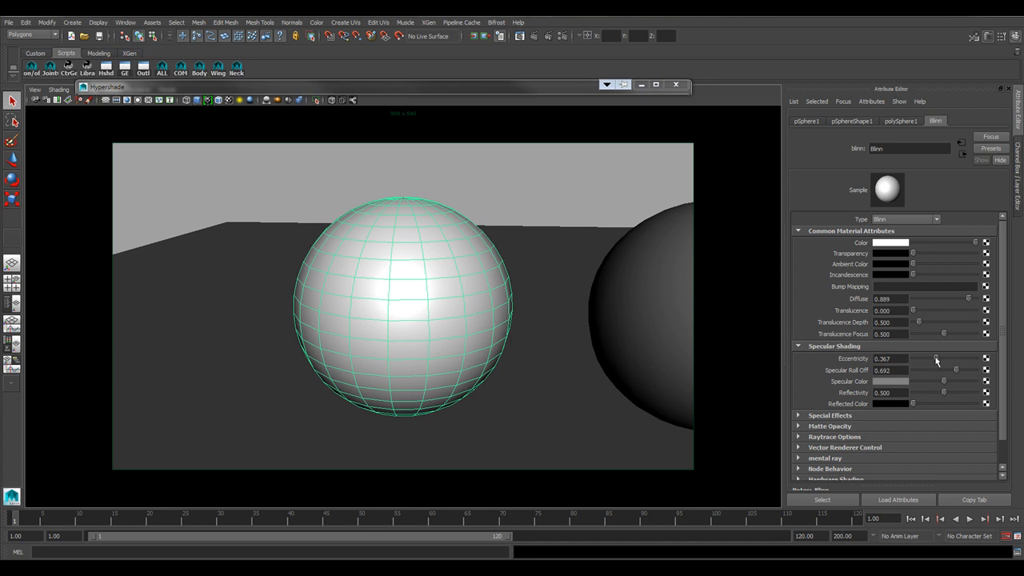
{"action": "left_click_drag", "start_coordinate": [935, 360], "coordinate": [917, 360]}
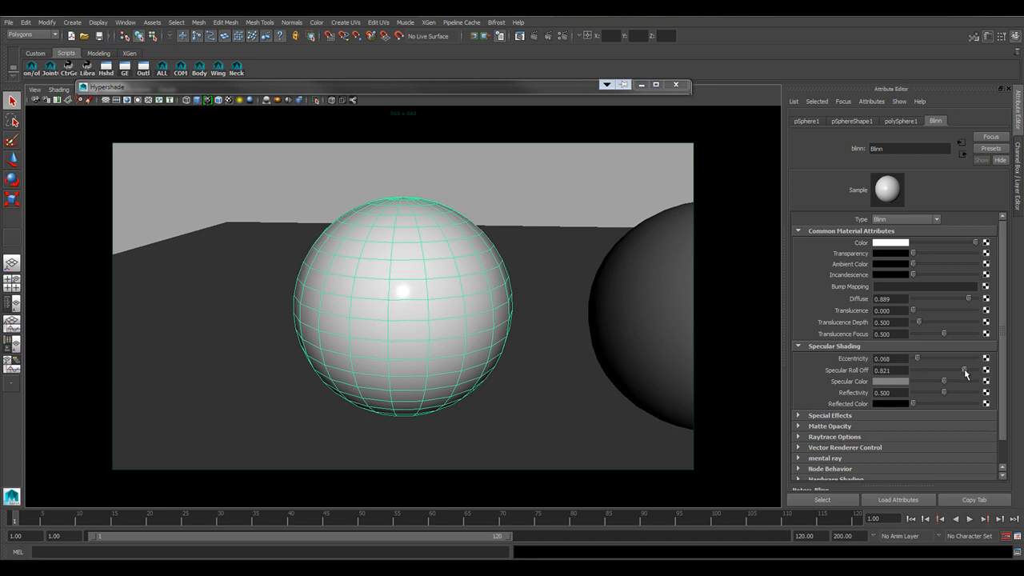
{"action": "left_click_drag", "start_coordinate": [964, 373], "coordinate": [974, 381]}
{"action": "left_click_drag", "start_coordinate": [918, 358], "coordinate": [915, 357]}
{"action": "left_click_drag", "start_coordinate": [388, 302], "coordinate": [432, 323], "text": "alt"}
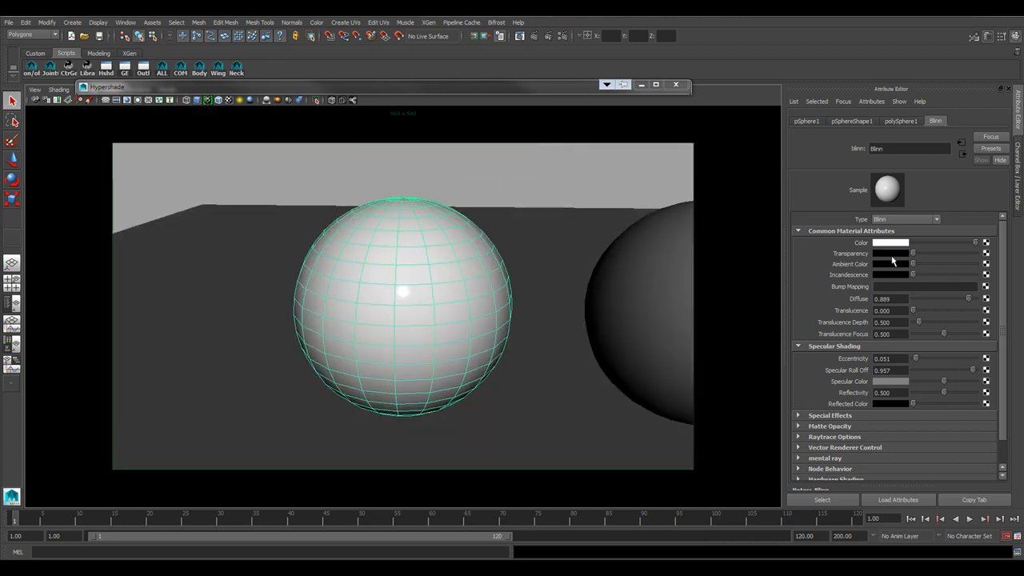
Try a mid-grey Transparency on the Blinn material and inspect the sphere both unselected and selected
{"action": "left_click_drag", "start_coordinate": [912, 253], "coordinate": [938, 254]}
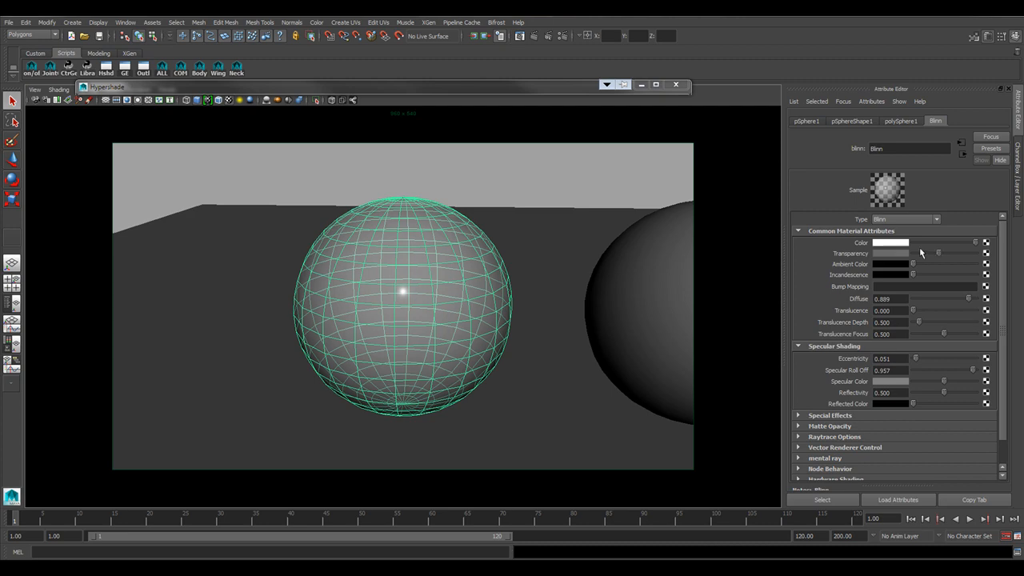
{"action": "left_click_drag", "start_coordinate": [584, 350], "coordinate": [541, 318], "text": "alt"}
{"action": "left_click", "coordinate": [507, 363]}
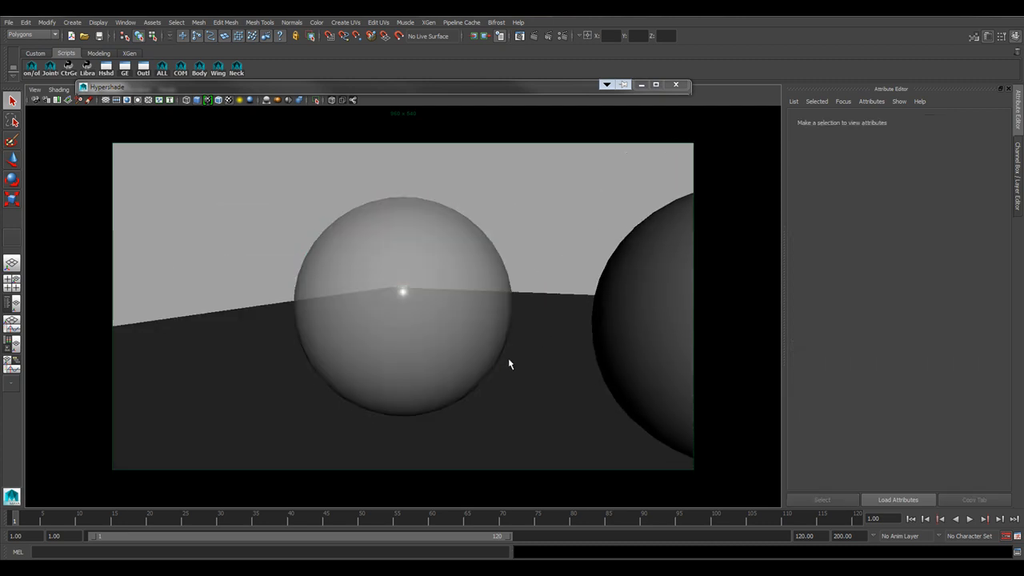
{"action": "left_click_drag", "start_coordinate": [507, 363], "coordinate": [429, 291], "text": "alt"}
{"action": "left_click", "coordinate": [428, 291]}
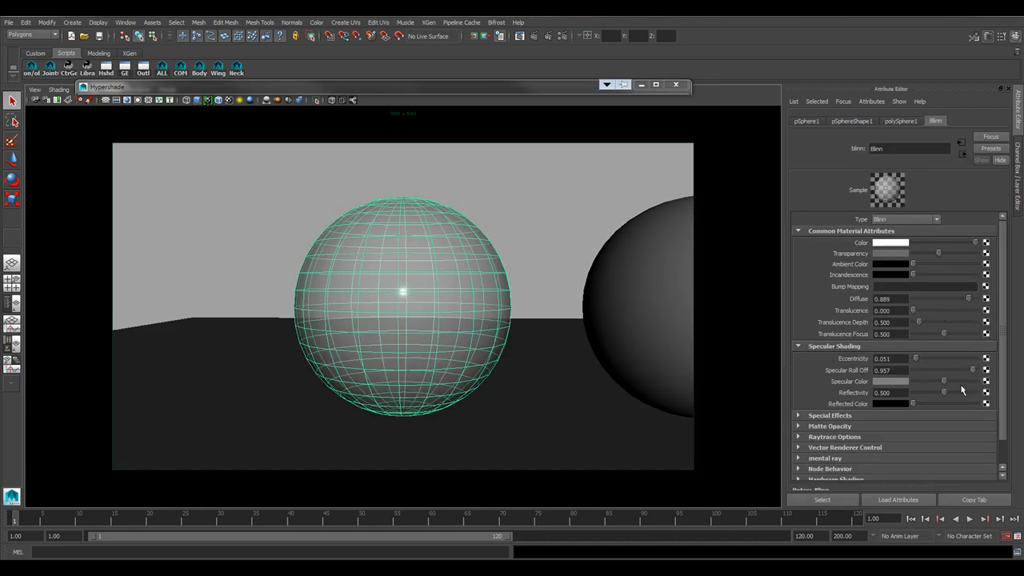
{"action": "left_click_drag", "start_coordinate": [411, 308], "coordinate": [406, 298], "text": "alt"}
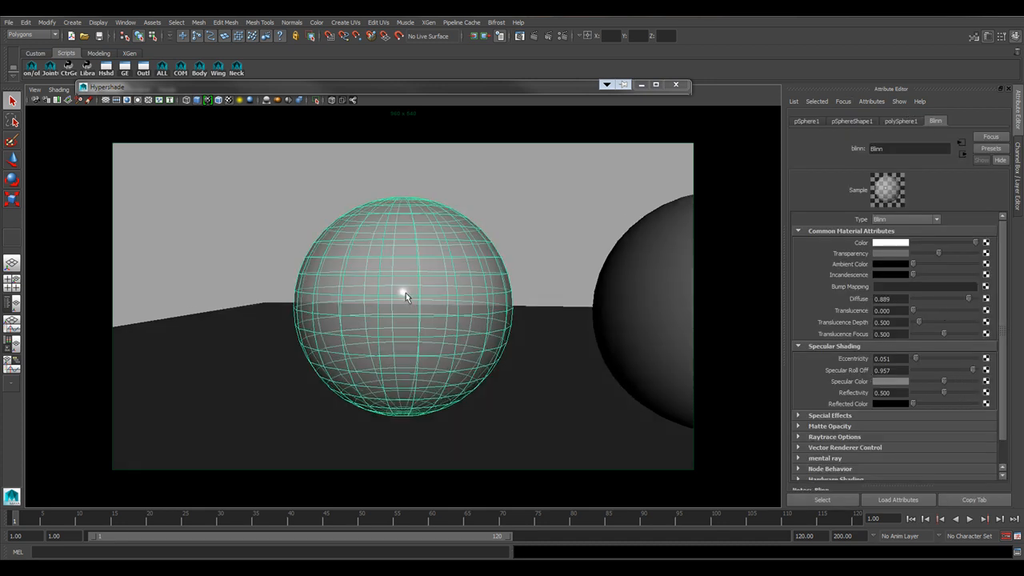
Try several swatches for the Blinn's Specular Color, set it to white, and return Transparency to black
{"action": "left_click", "coordinate": [900, 385]}
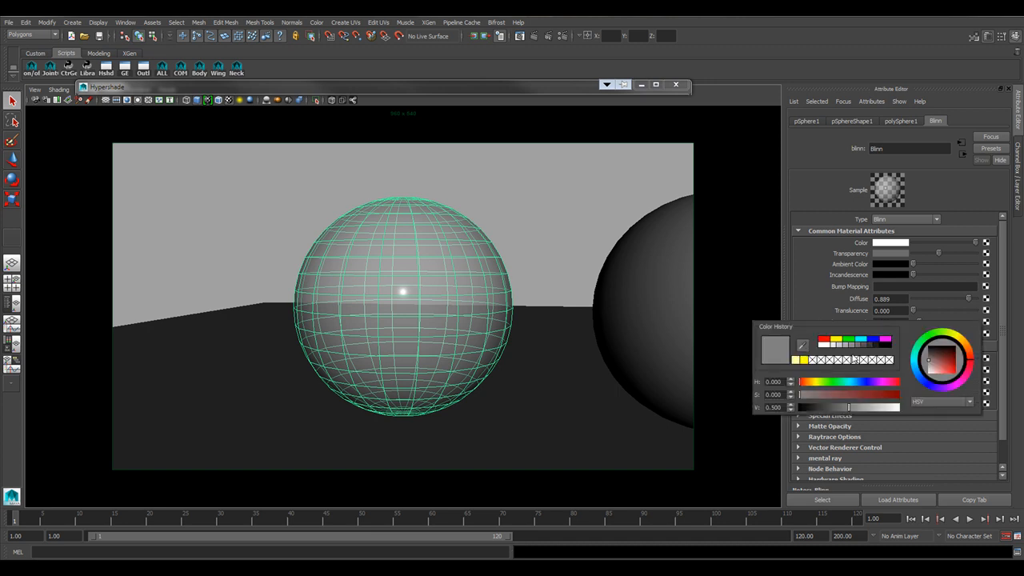
{"action": "left_click", "coordinate": [863, 341]}
{"action": "left_click", "coordinate": [879, 345]}
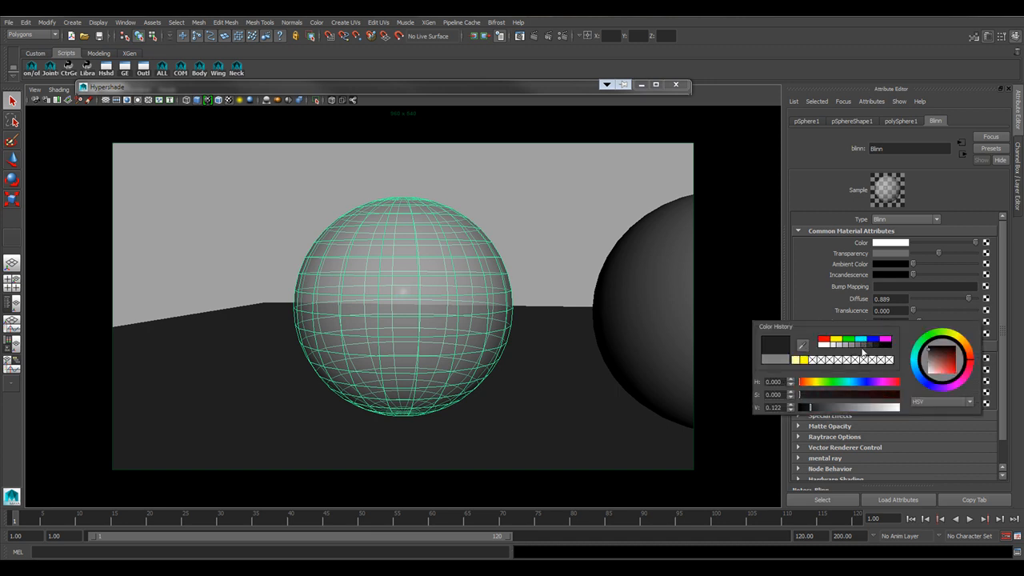
{"action": "left_click", "coordinate": [846, 341]}
{"action": "left_click", "coordinate": [834, 341]}
{"action": "left_click", "coordinate": [823, 344]}
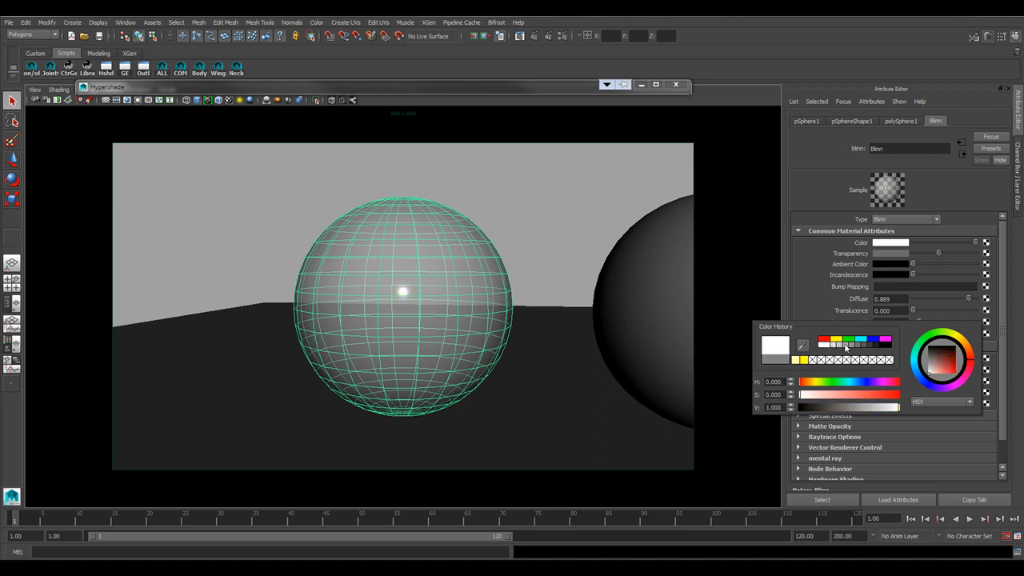
{"action": "left_click", "coordinate": [851, 345]}
{"action": "left_click", "coordinate": [832, 345]}
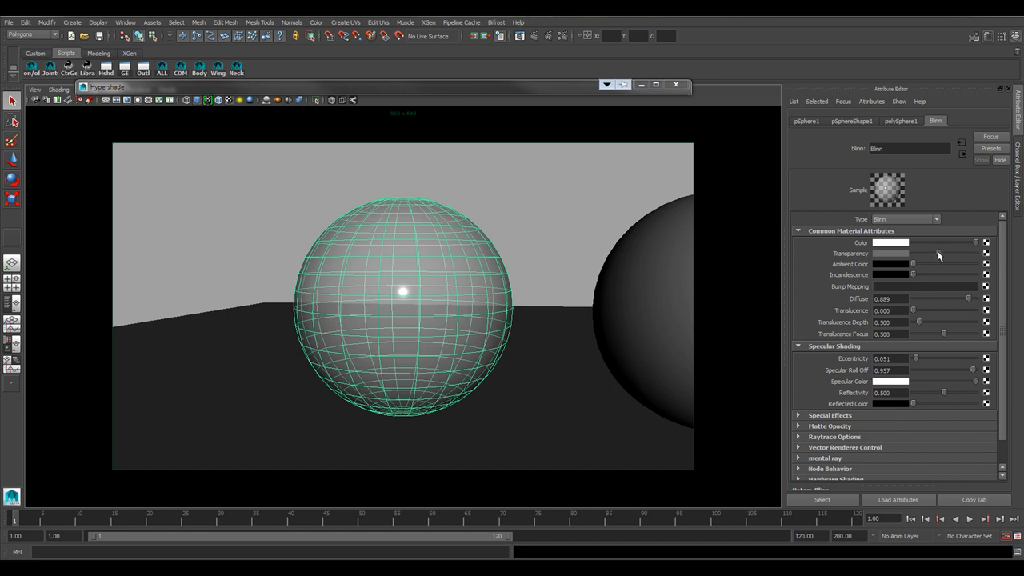
{"action": "left_click_drag", "start_coordinate": [938, 253], "coordinate": [884, 260]}
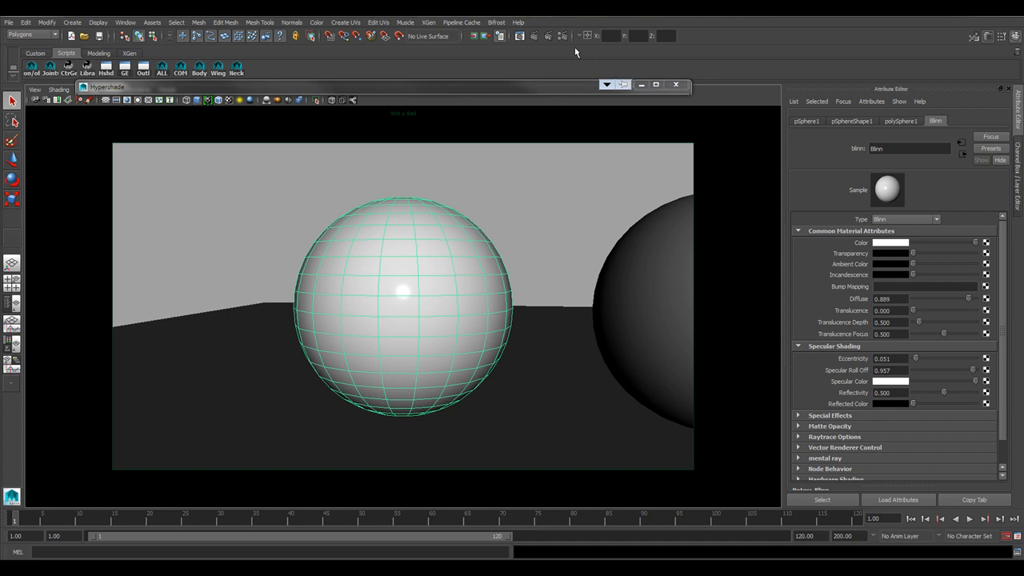
Raise the Blinn material's Reflectivity to 1.000 and render the scene in the Render View with Maya Software
{"action": "left_click", "coordinate": [519, 37]}
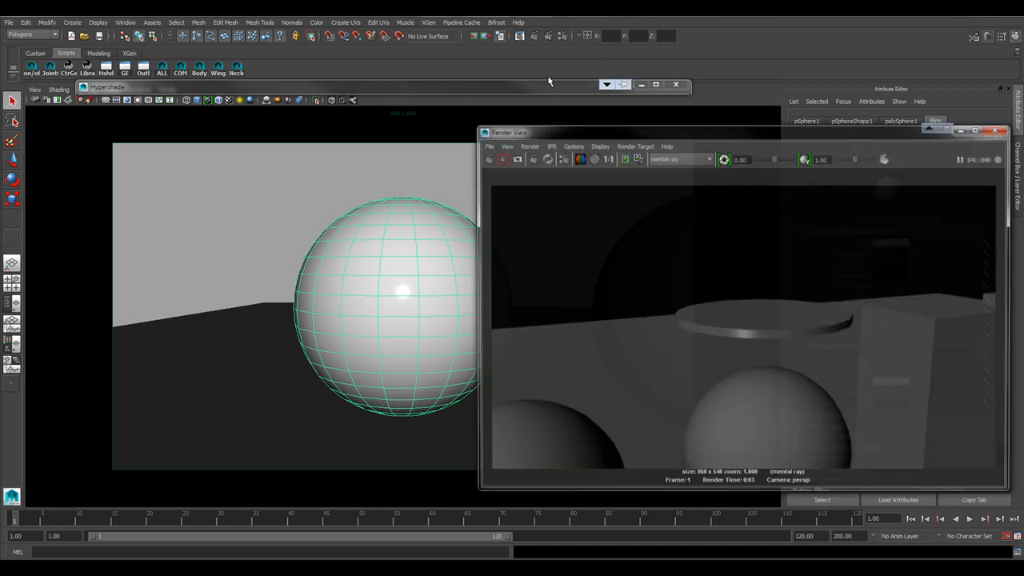
{"action": "left_click", "coordinate": [678, 158]}
{"action": "left_click", "coordinate": [679, 169]}
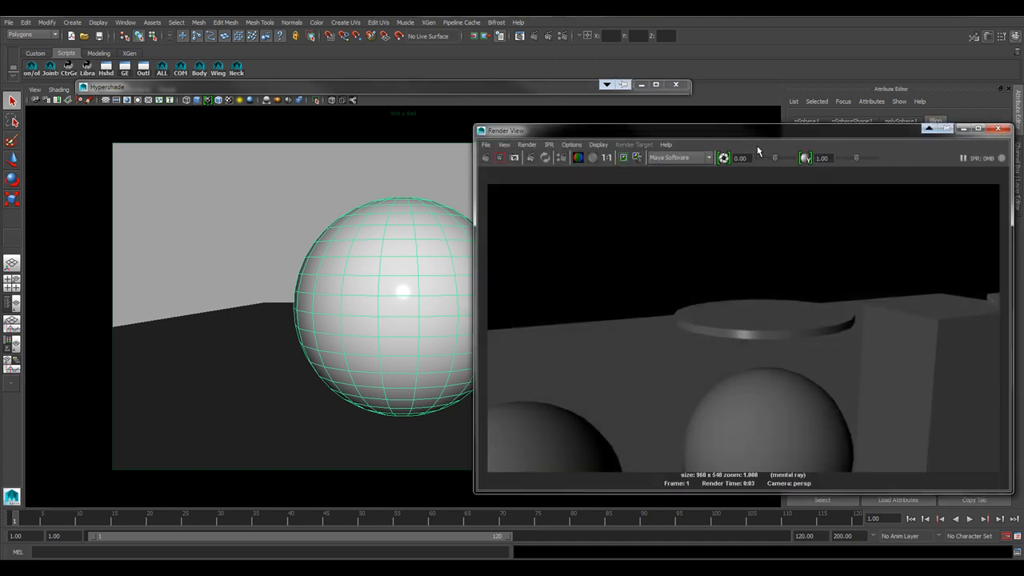
{"action": "left_click_drag", "start_coordinate": [730, 142], "coordinate": [473, 137]}
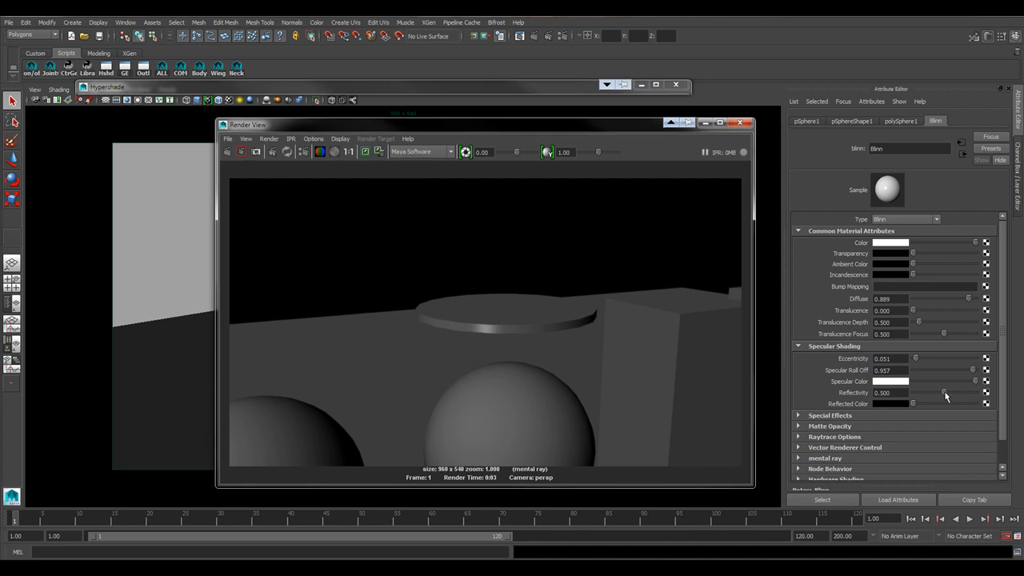
{"action": "left_click_drag", "start_coordinate": [342, 126], "coordinate": [542, 128]}
{"action": "left_click_drag", "start_coordinate": [615, 127], "coordinate": [437, 117]}
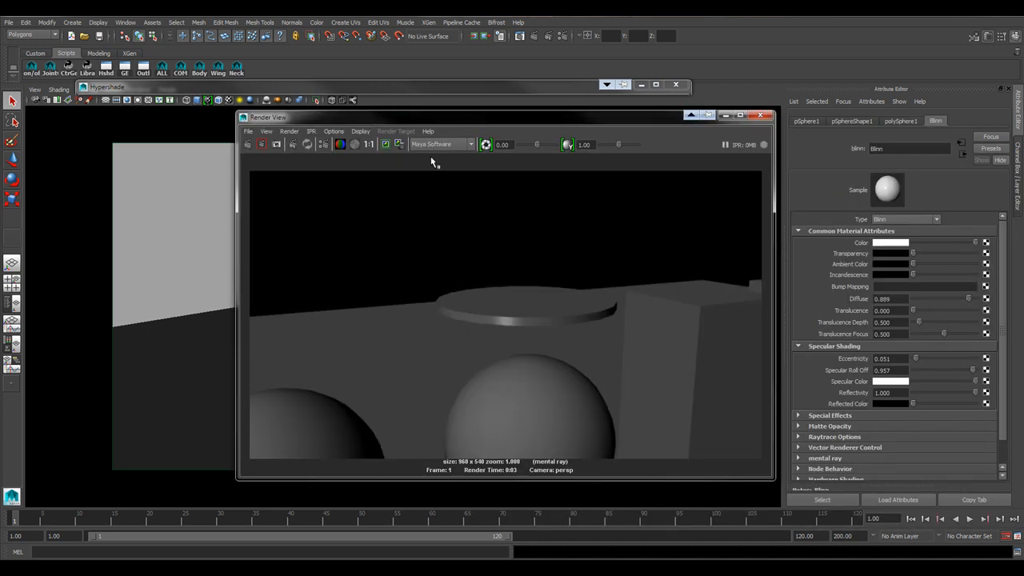
{"action": "left_click", "coordinate": [248, 144]}
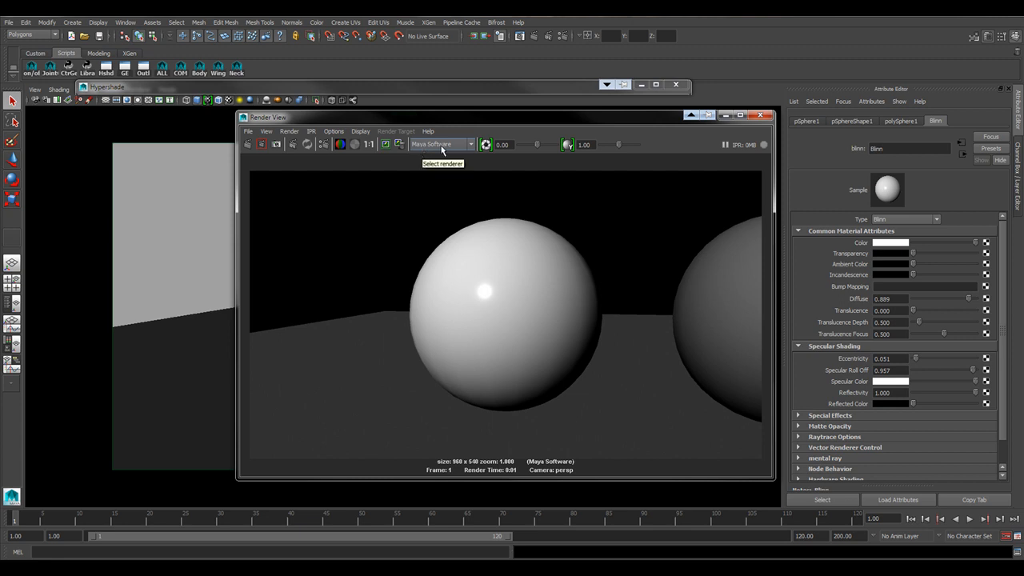
Switch the renderer to mental ray and render the spheres again
{"action": "left_click_drag", "start_coordinate": [504, 119], "coordinate": [598, 164]}
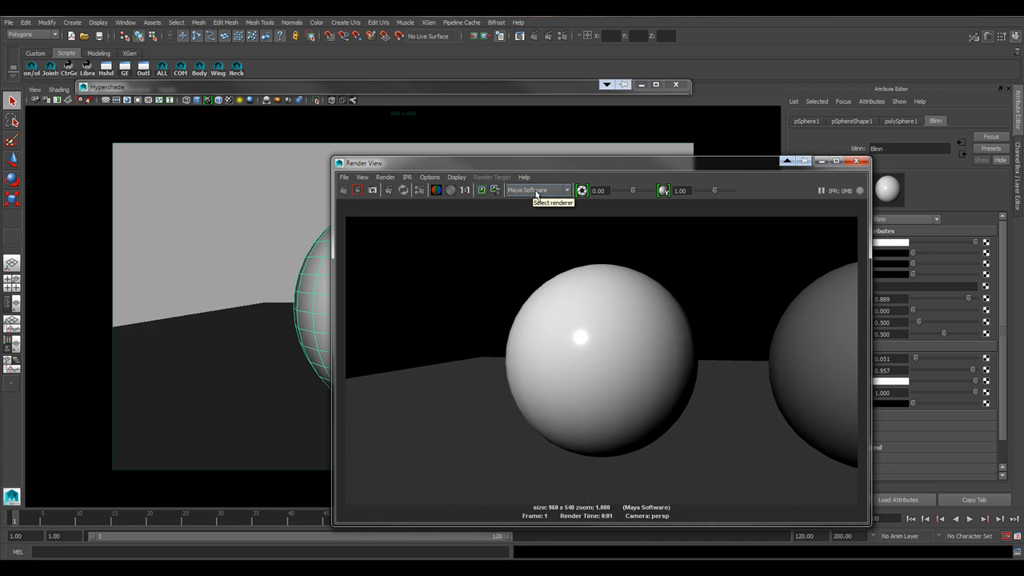
{"action": "left_click", "coordinate": [535, 192]}
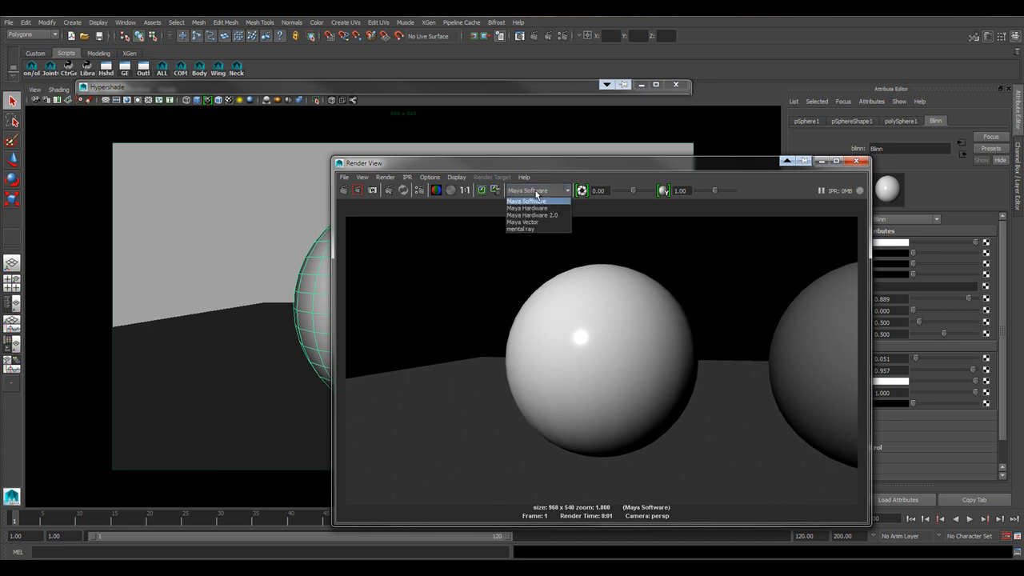
{"action": "left_click", "coordinate": [526, 230]}
{"action": "left_click_drag", "start_coordinate": [582, 163], "coordinate": [492, 148]}
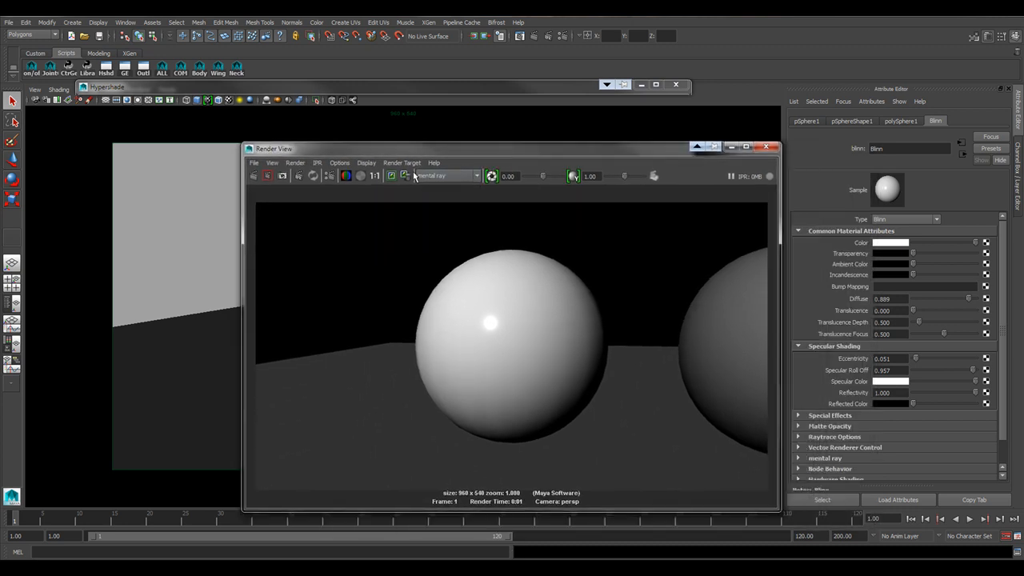
{"action": "left_click", "coordinate": [458, 177]}
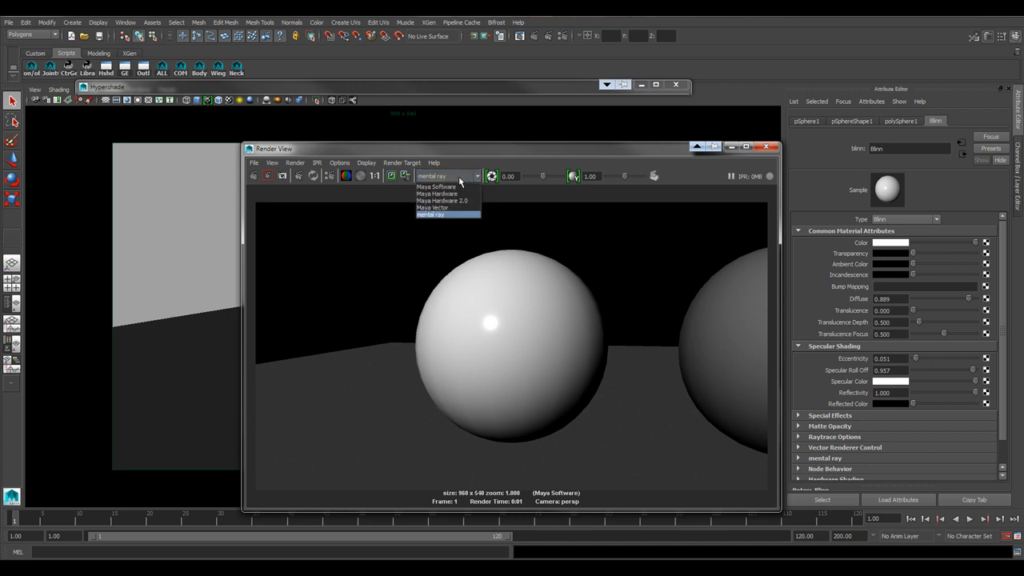
{"action": "left_click", "coordinate": [459, 177]}
{"action": "left_click_drag", "start_coordinate": [475, 153], "coordinate": [352, 164]}
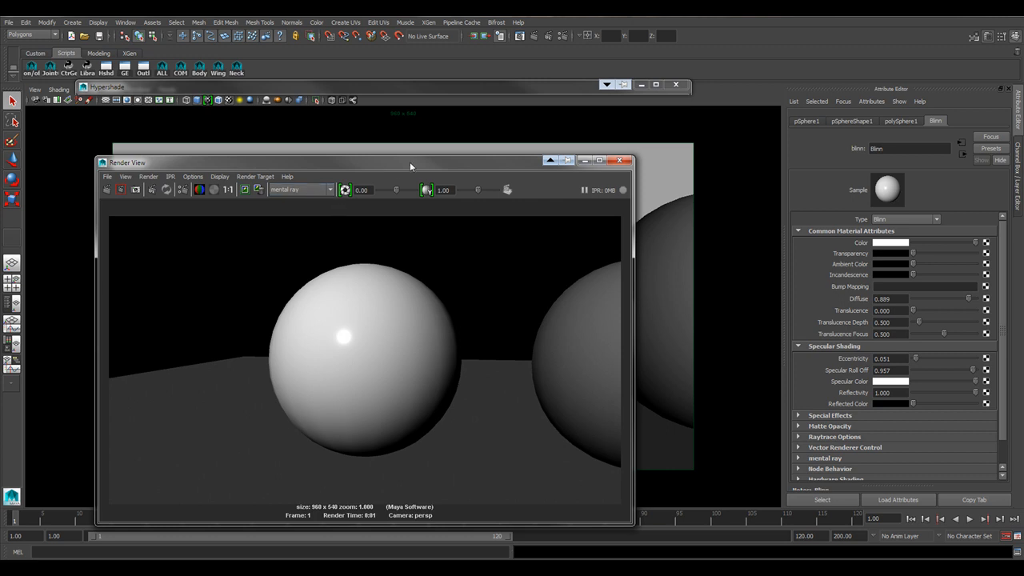
{"action": "left_click_drag", "start_coordinate": [410, 165], "coordinate": [482, 325]}
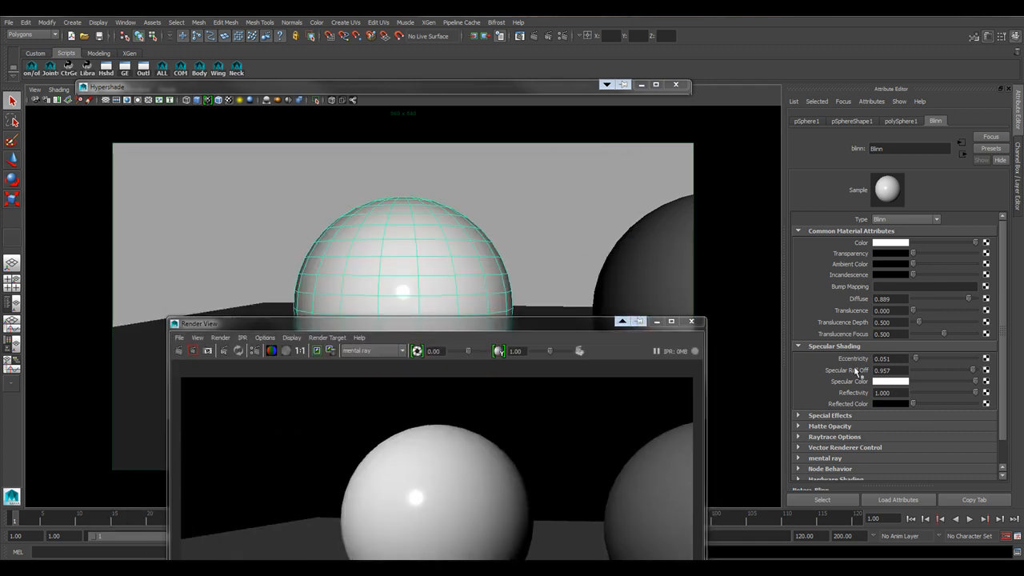
{"action": "left_click_drag", "start_coordinate": [486, 324], "coordinate": [514, 131]}
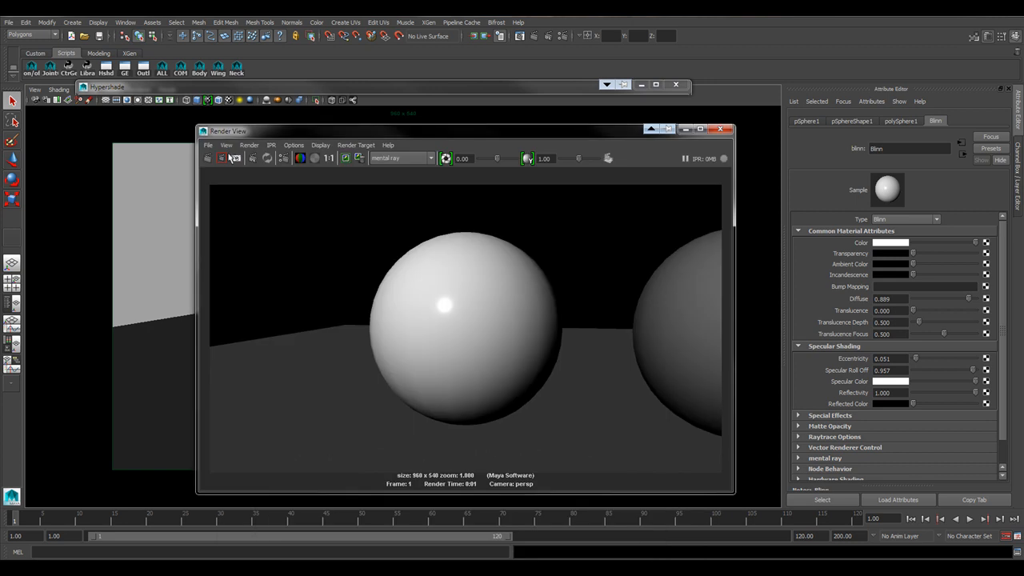
{"action": "left_click", "coordinate": [214, 157]}
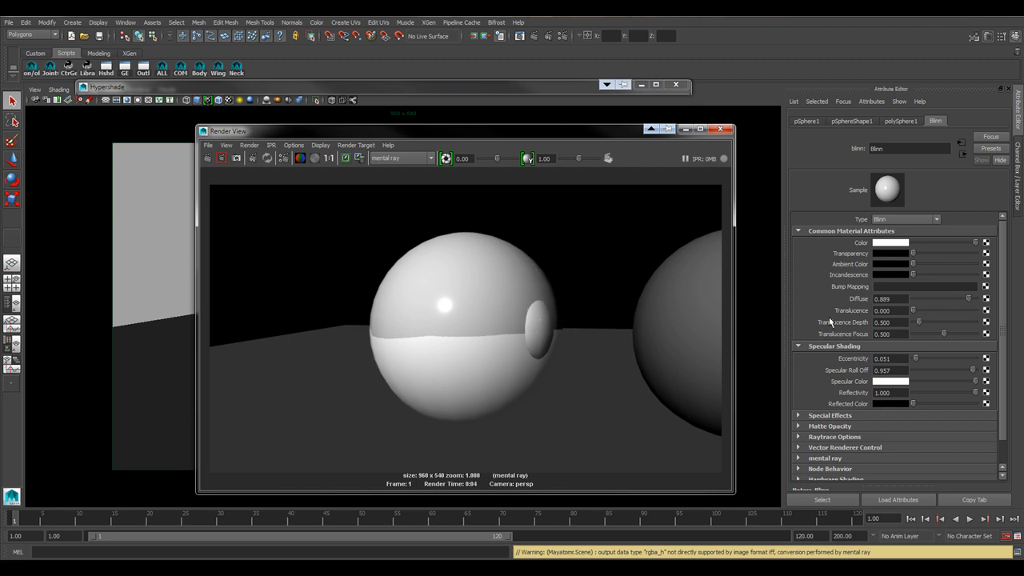
Lower the Blinn material's Reflectivity to 0.410 and re-render only a region around the white sphere
{"action": "left_click_drag", "start_coordinate": [971, 392], "coordinate": [938, 393]}
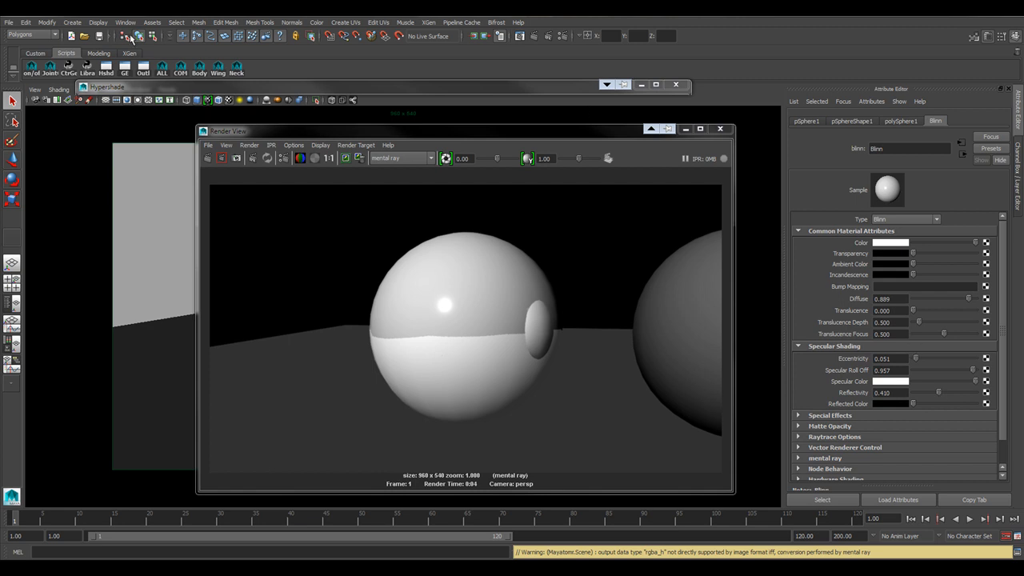
{"action": "left_click_drag", "start_coordinate": [359, 218], "coordinate": [592, 434]}
{"action": "left_click", "coordinate": [221, 157]}
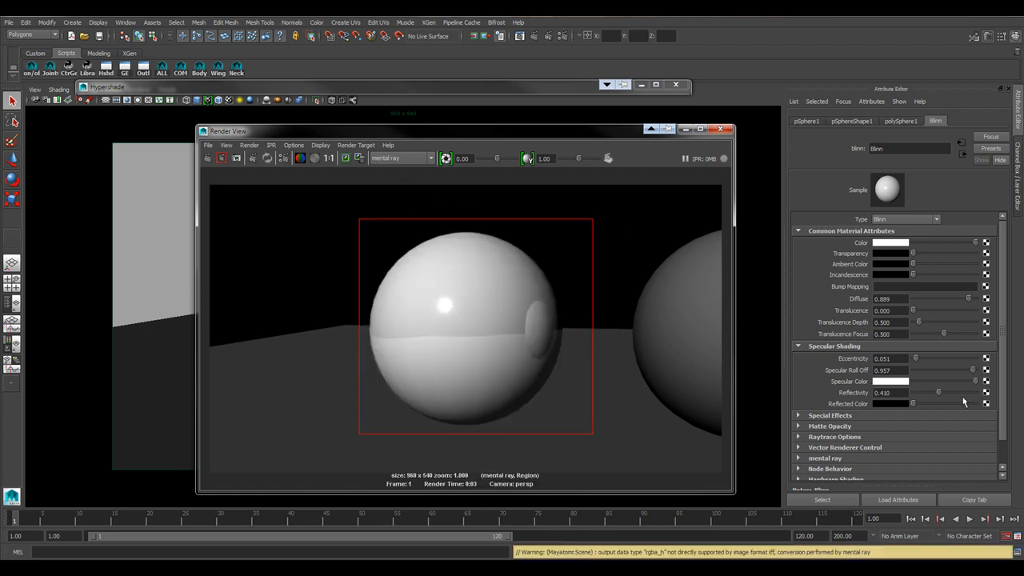
Lower the Blinn material's Reflectivity to 0.137 and re-render the region around the white sphere
{"action": "left_click_drag", "start_coordinate": [941, 392], "coordinate": [926, 392]}
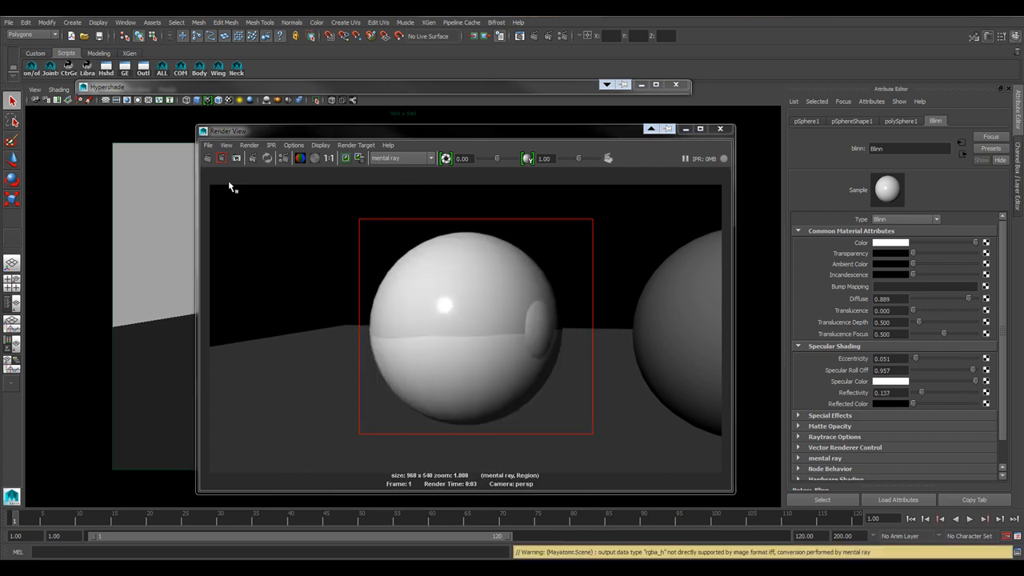
{"action": "left_click", "coordinate": [221, 157]}
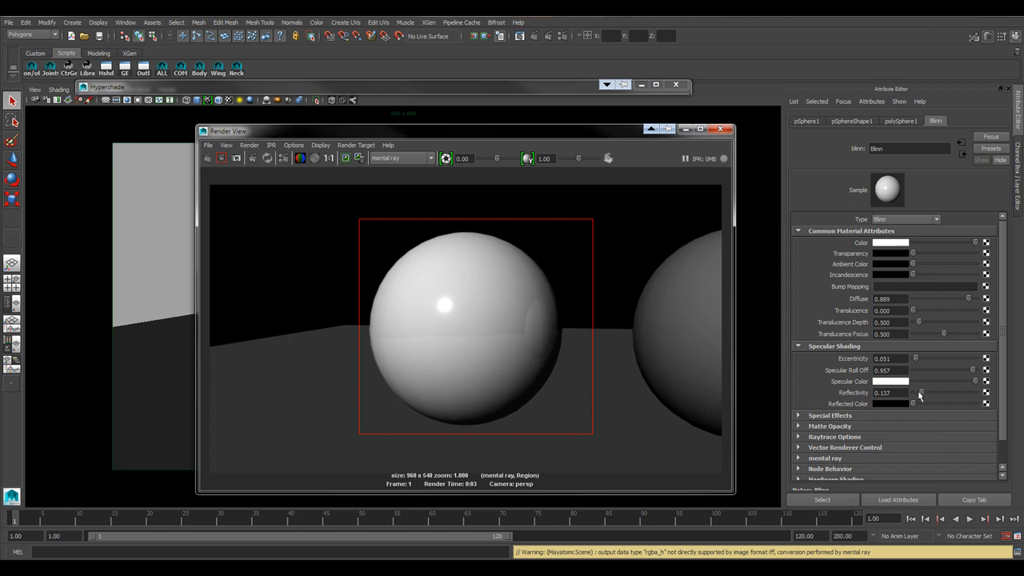
{"action": "mouse_move", "coordinate": [916, 405]}
{"action": "left_mouse_down"}
{"action": "mouse_move", "coordinate": [959, 403]}
{"action": "mouse_move", "coordinate": [904, 403]}
{"action": "left_mouse_up"}
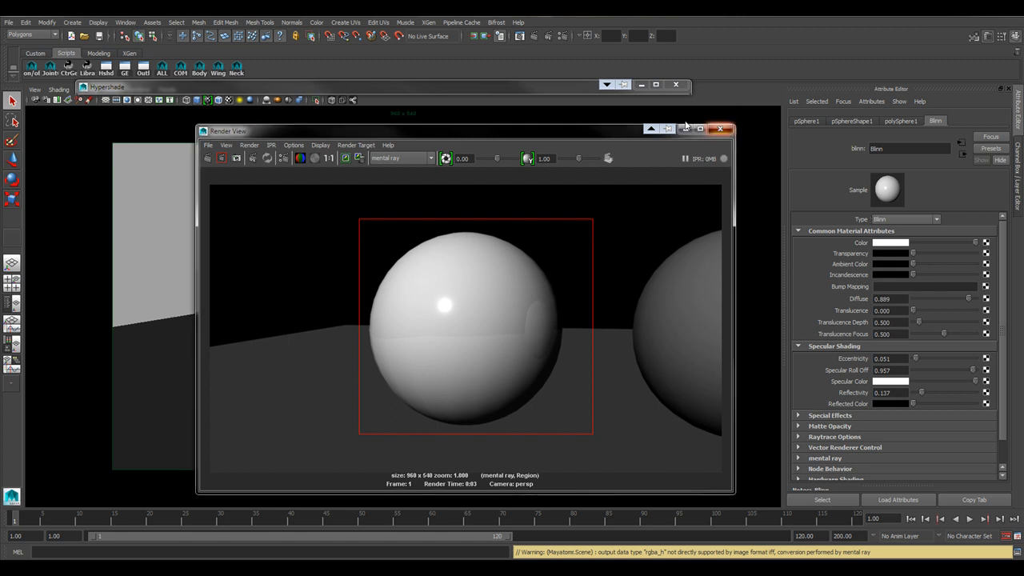
{"action": "left_click", "coordinate": [721, 129]}
Create a Phong material in the Hypershade work area and assign it to the first sphere
{"action": "left_click", "coordinate": [605, 85]}
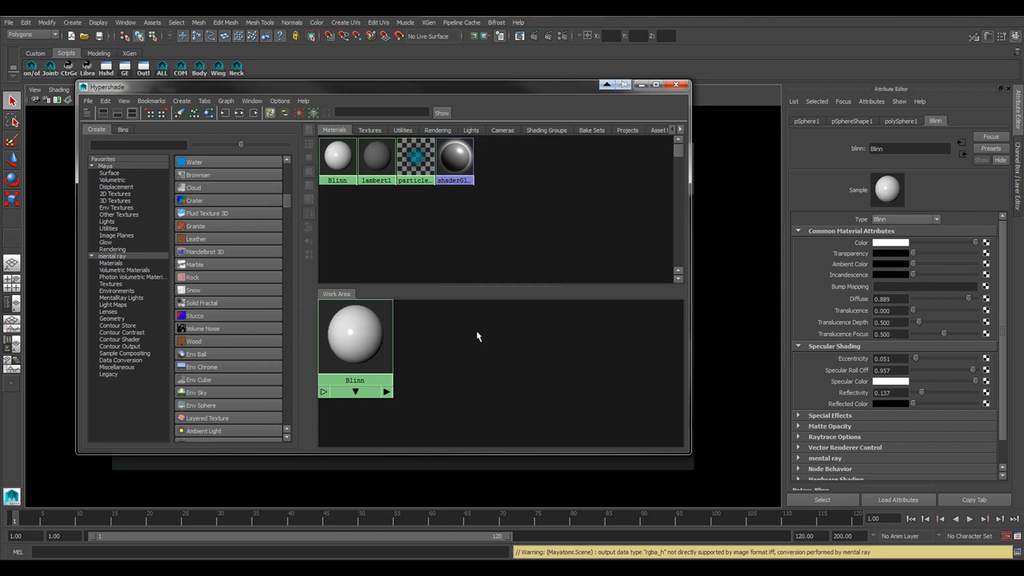
{"action": "scroll", "coordinate": [220, 244], "scroll_direction": "up", "scroll_amount": 10}
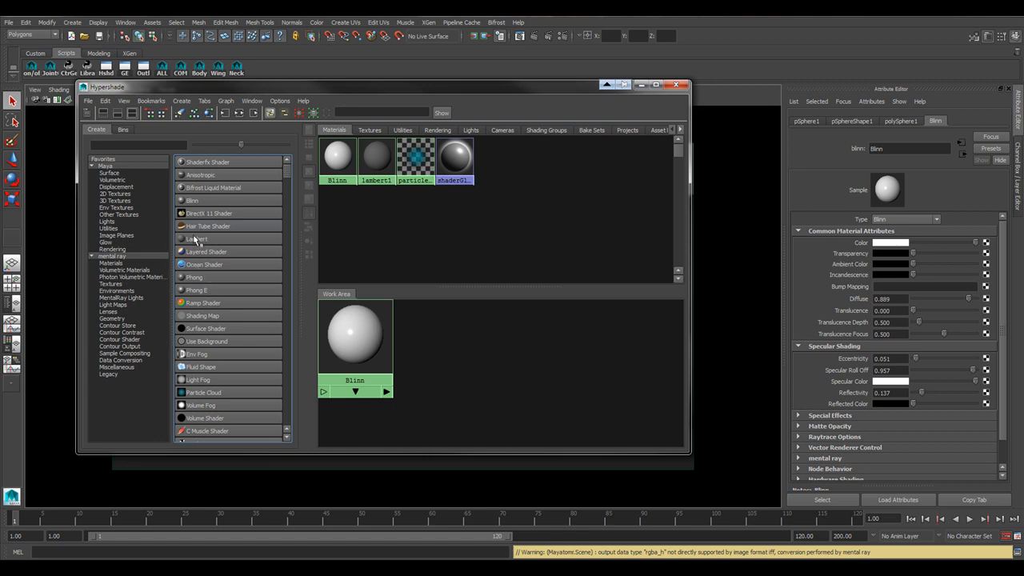
{"action": "middle_click_drag", "start_coordinate": [203, 280], "coordinate": [468, 353]}
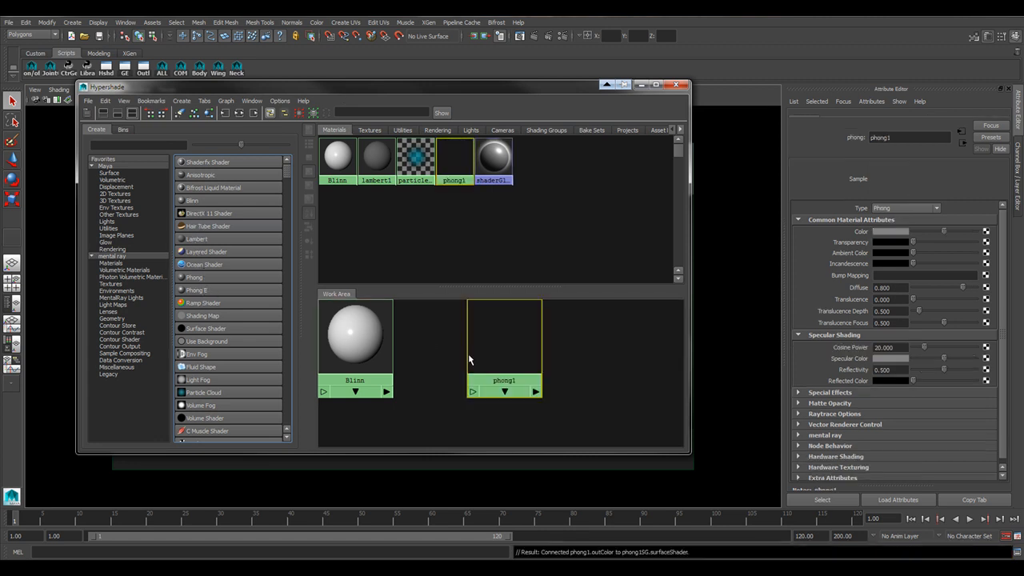
{"action": "mouse_move", "coordinate": [430, 87]}
{"action": "left_mouse_down"}
{"action": "mouse_move", "coordinate": [478, 165]}
{"action": "mouse_move", "coordinate": [965, 205]}
{"action": "mouse_move", "coordinate": [872, 179]}
{"action": "left_mouse_up"}
{"action": "mouse_move", "coordinate": [920, 432]}
{"action": "middle_mouse_down"}
{"action": "mouse_move", "coordinate": [720, 368]}
{"action": "mouse_move", "coordinate": [405, 298]}
{"action": "middle_mouse_up"}
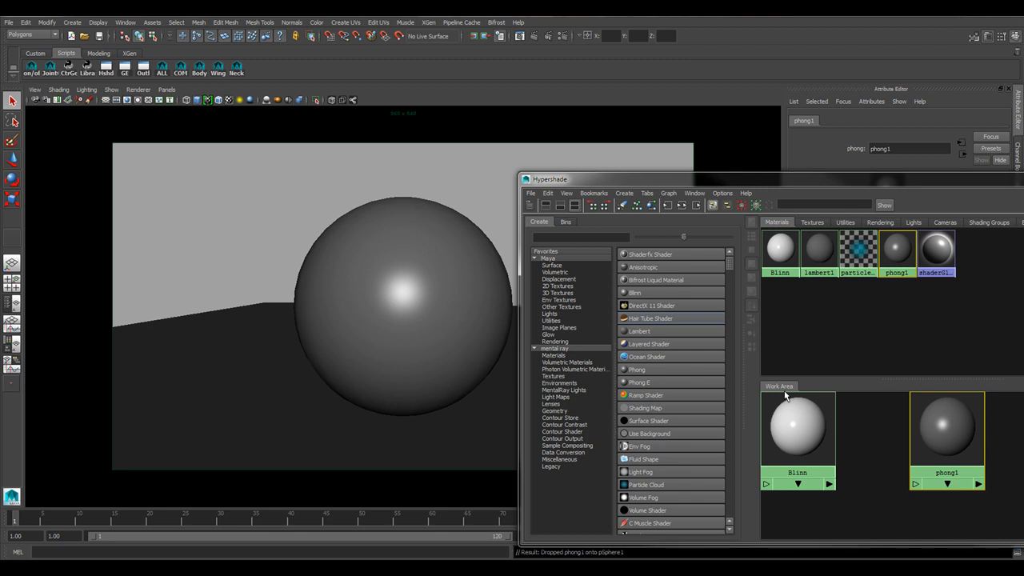
Brighten the Phong material's Color to near white, keeping the Hypershade clear of the sphere and its attributes
{"action": "left_click_drag", "start_coordinate": [818, 186], "coordinate": [454, 401]}
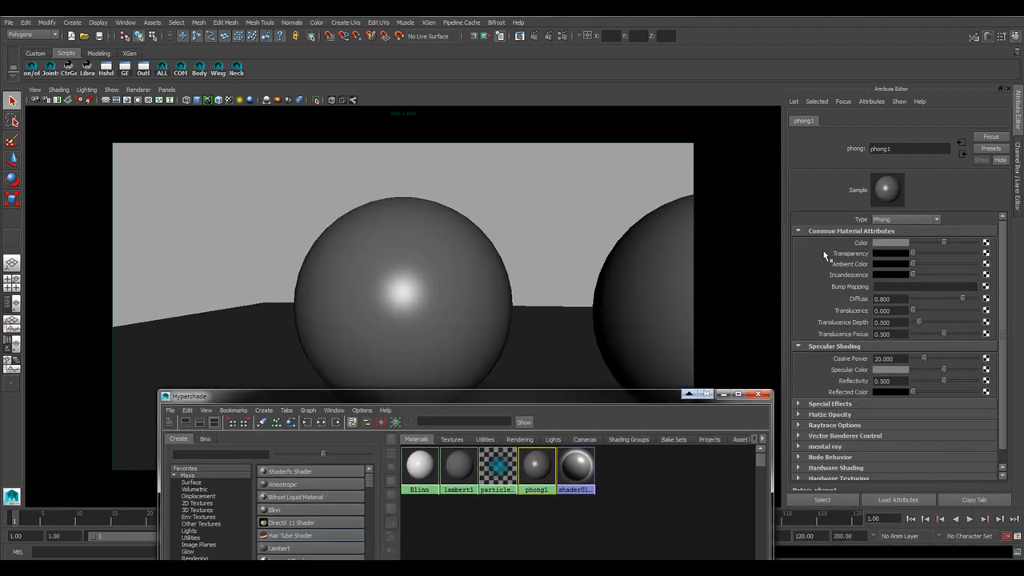
{"action": "left_click_drag", "start_coordinate": [946, 244], "coordinate": [975, 244]}
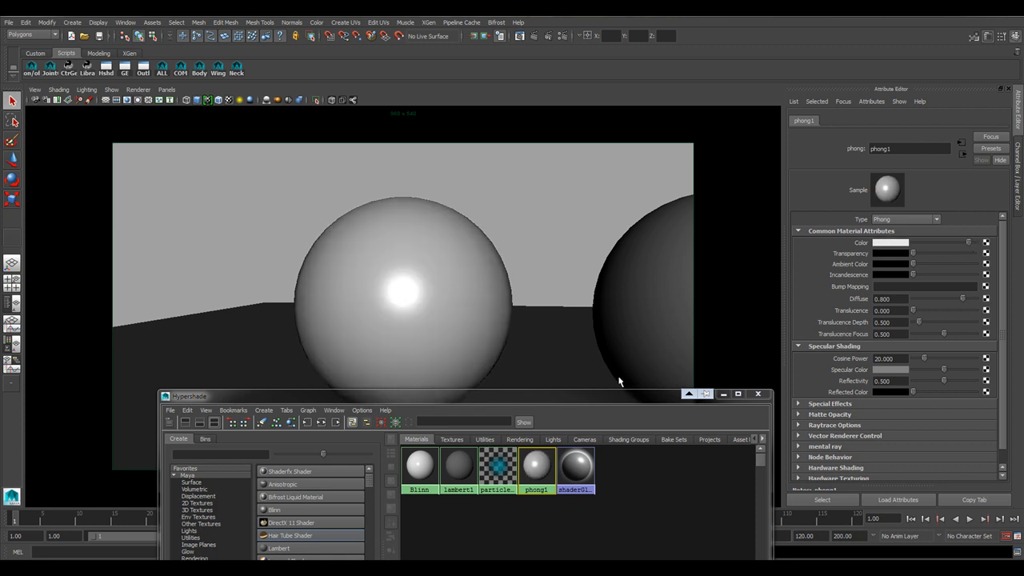
{"action": "left_click_drag", "start_coordinate": [606, 394], "coordinate": [1022, 264]}
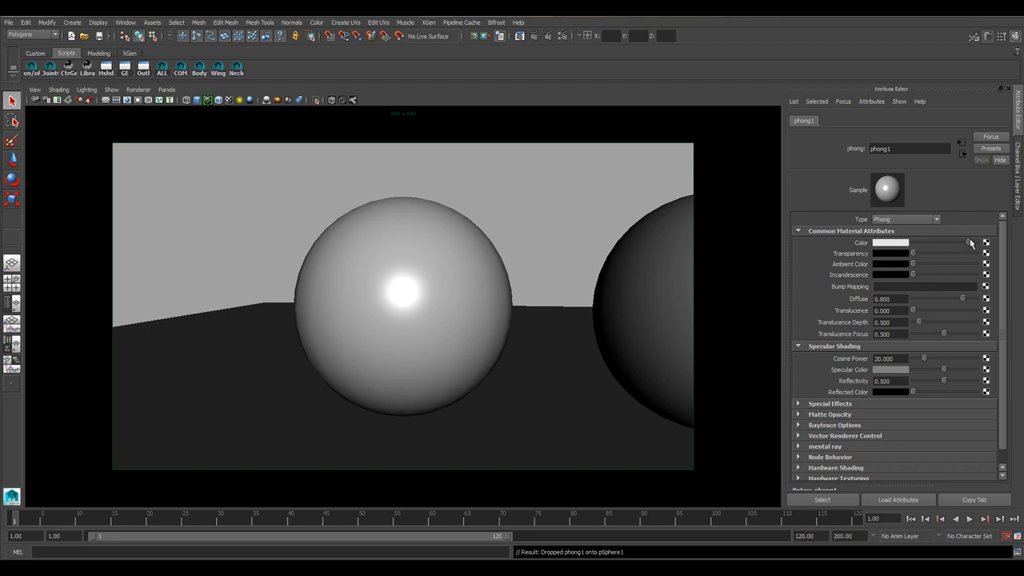
{"action": "left_click_drag", "start_coordinate": [966, 241], "coordinate": [913, 276]}
Set the Phong's Cosine Power to 100.000 and Reflectivity to 1.000, and render the scene with mental ray
{"action": "left_click_drag", "start_coordinate": [920, 358], "coordinate": [982, 362]}
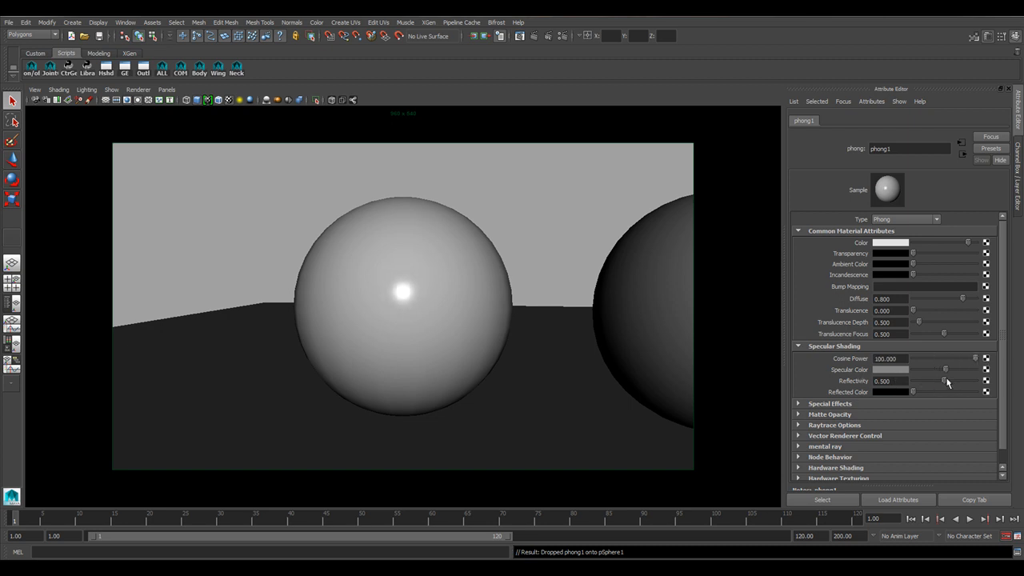
{"action": "left_click_drag", "start_coordinate": [947, 383], "coordinate": [985, 388]}
{"action": "left_click", "coordinate": [534, 37]}
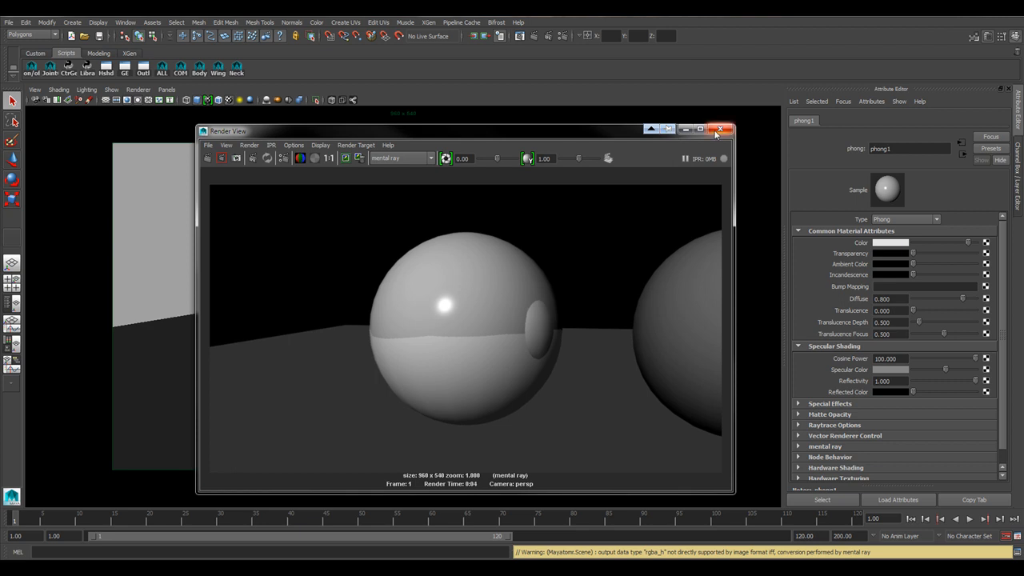
{"action": "left_click_drag", "start_coordinate": [554, 133], "coordinate": [494, 130]}
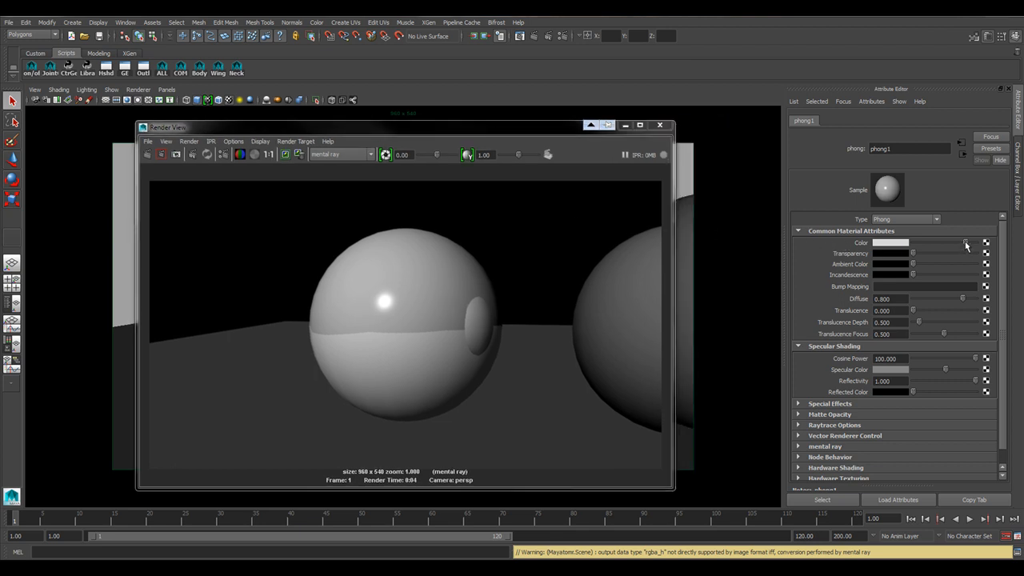
Set the Phong's Color to black and re-render the full frame with mental ray
{"action": "left_click_drag", "start_coordinate": [966, 245], "coordinate": [843, 246]}
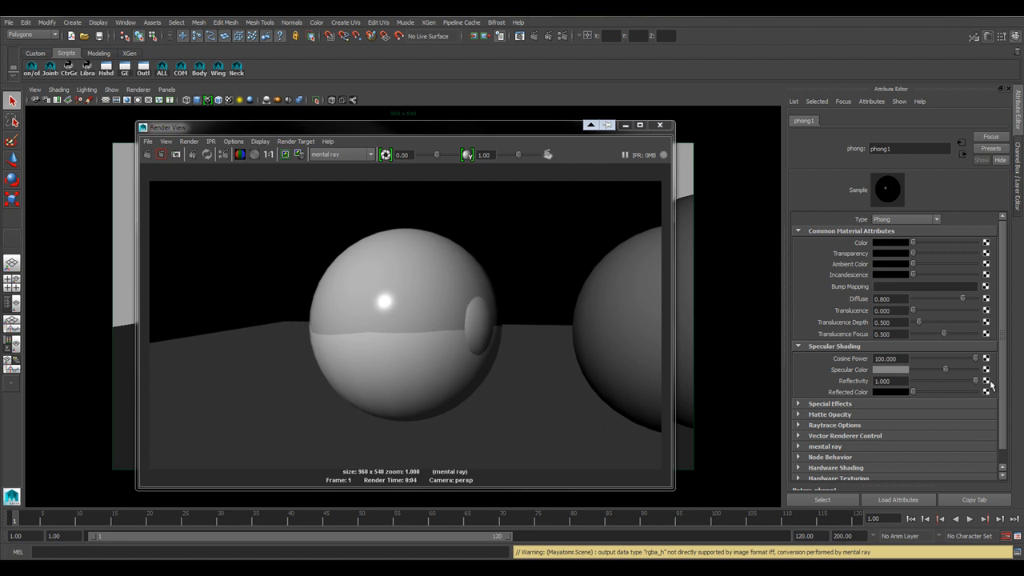
{"action": "left_click", "coordinate": [147, 154]}
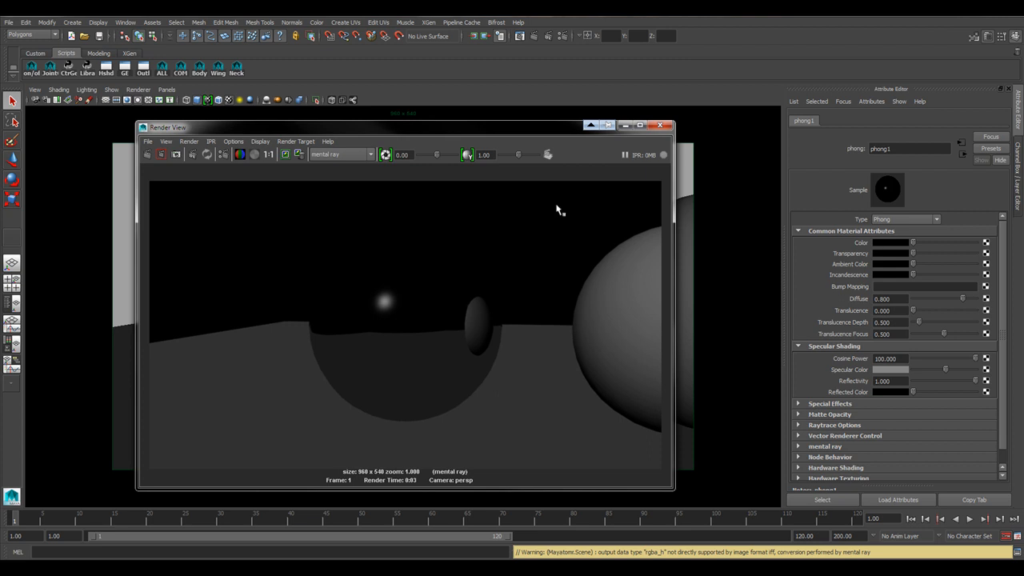
{"action": "left_click", "coordinate": [660, 126]}
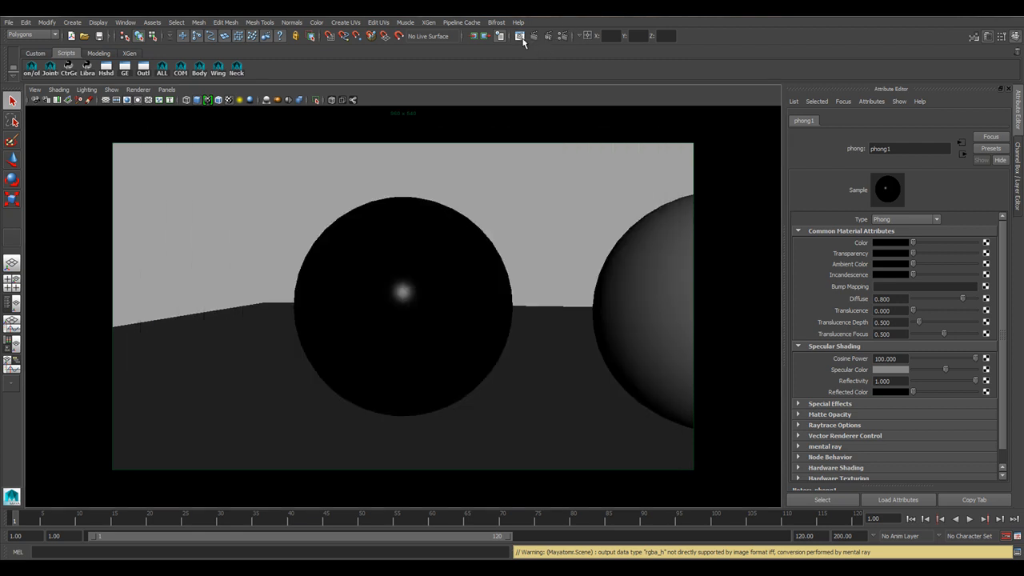
Create mental ray Image Based Lighting in the Render Settings and load multi-area-light.hdr from the HDRI folder as its image
{"action": "left_click", "coordinate": [522, 38]}
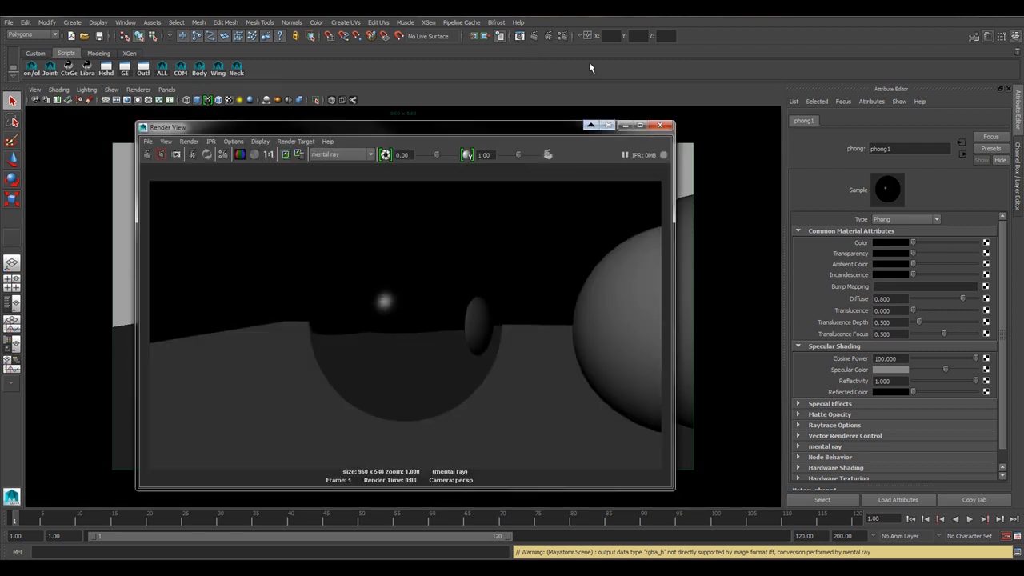
{"action": "left_click", "coordinate": [562, 36]}
{"action": "left_click", "coordinate": [633, 119]}
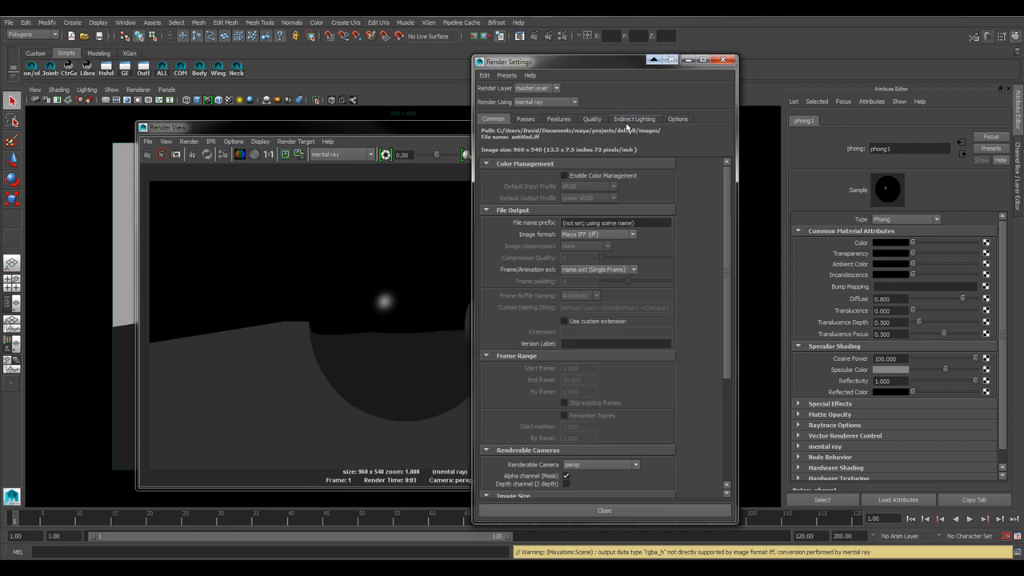
{"action": "left_click", "coordinate": [620, 147]}
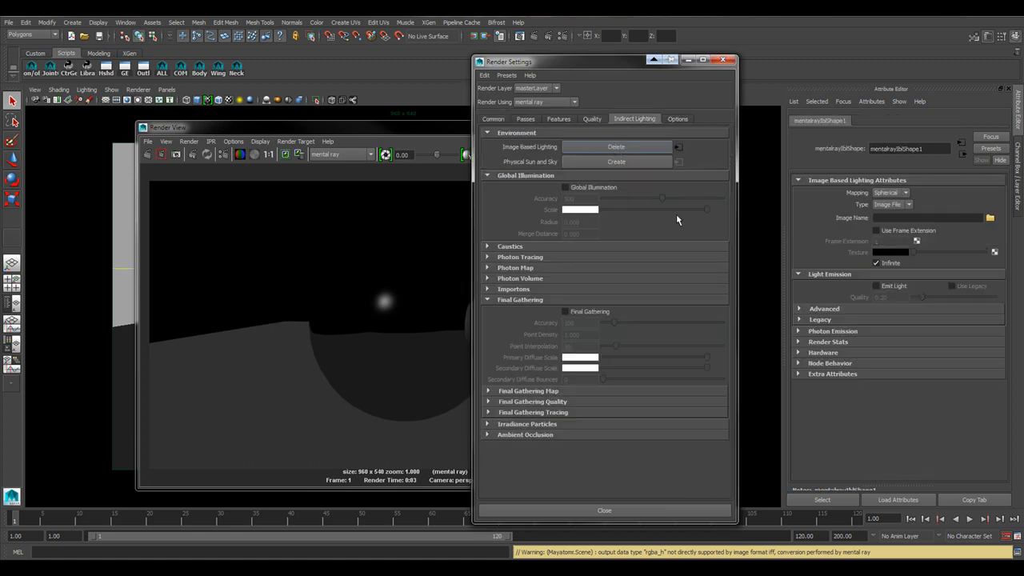
{"action": "left_click", "coordinate": [990, 218]}
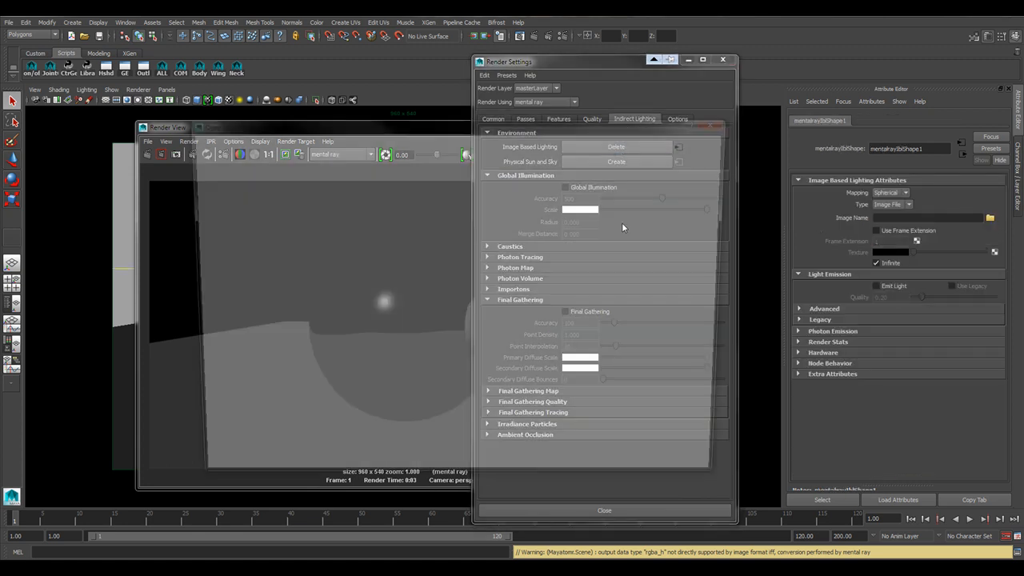
{"action": "double_click", "coordinate": [264, 179]}
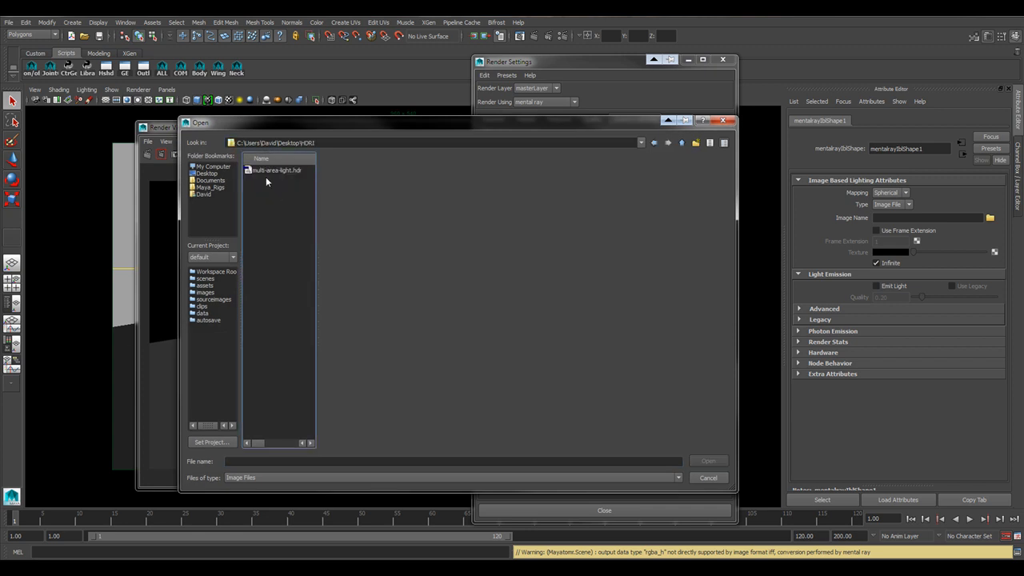
{"action": "double_click", "coordinate": [279, 171]}
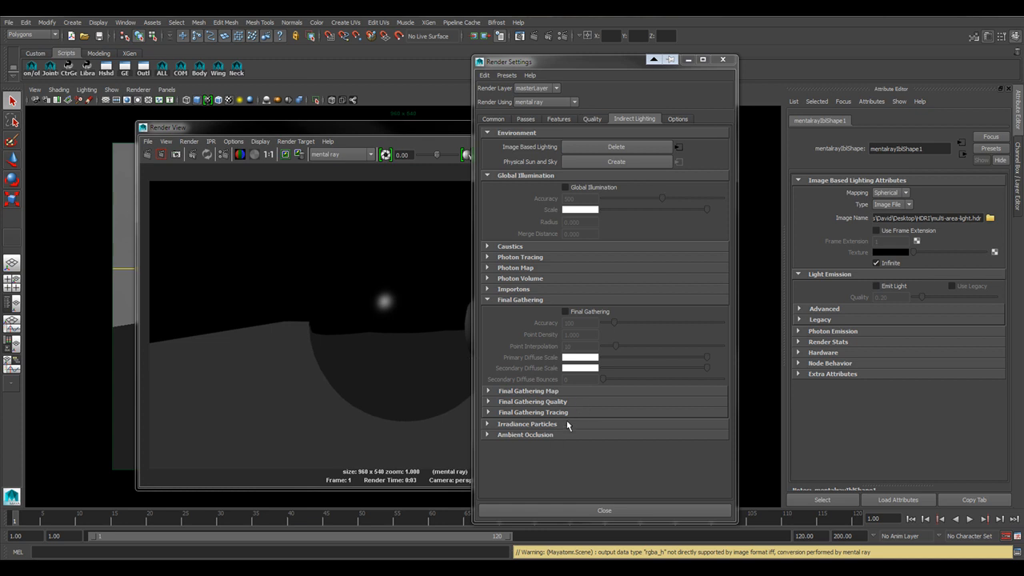
{"action": "left_click", "coordinate": [723, 61]}
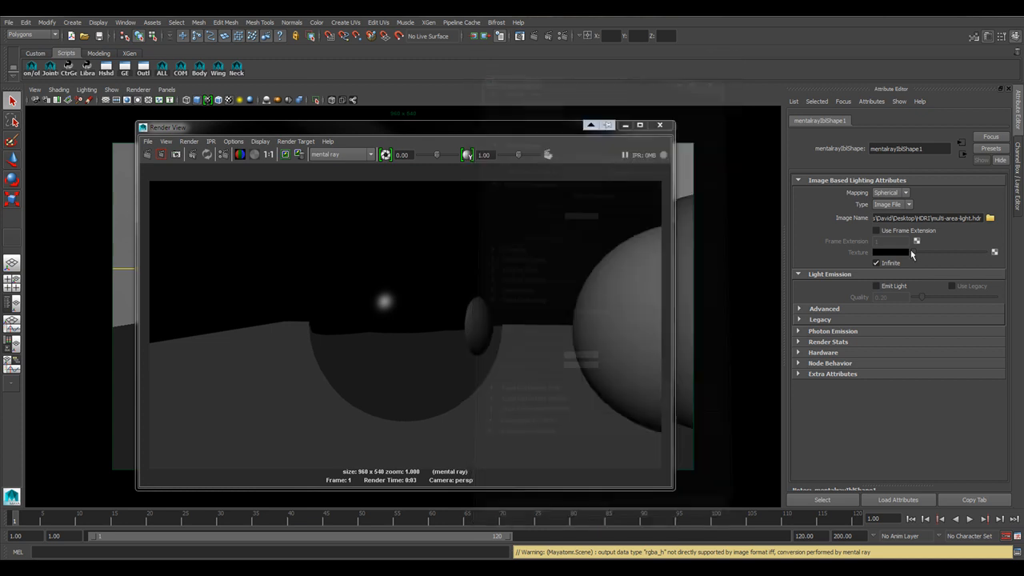
Enable Emit Light on the image-based light and render the spheres with mental ray
{"action": "left_click_drag", "start_coordinate": [472, 135], "coordinate": [503, 116]}
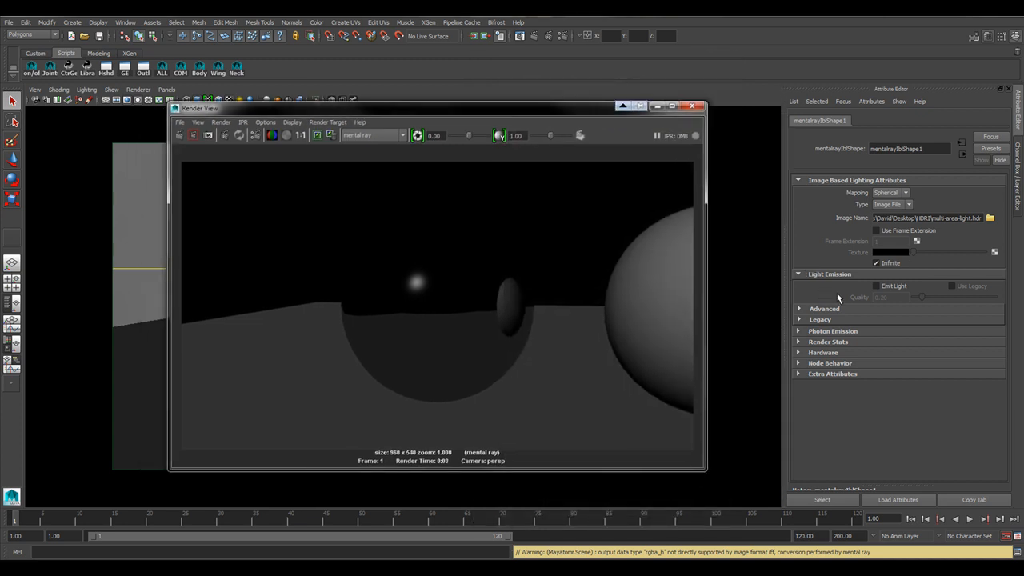
{"action": "left_click", "coordinate": [876, 285]}
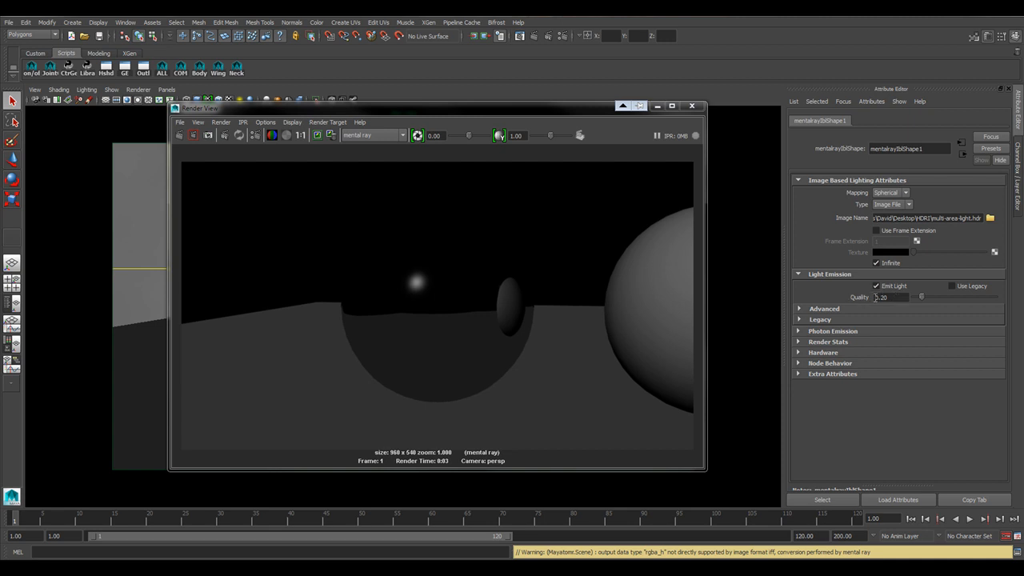
{"action": "left_click", "coordinate": [899, 299]}
{"action": "left_click", "coordinate": [183, 136]}
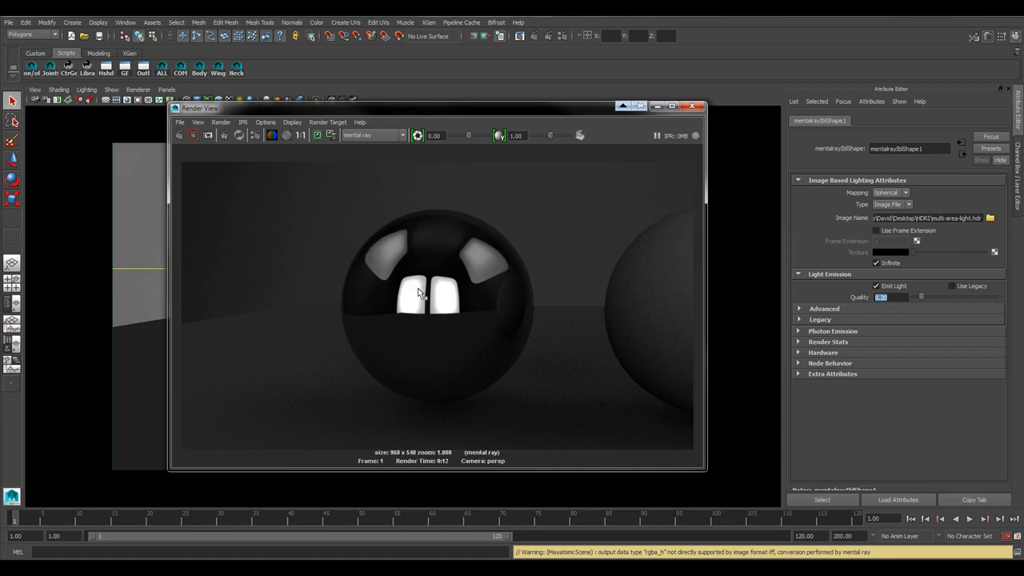
{"action": "left_click", "coordinate": [373, 136]}
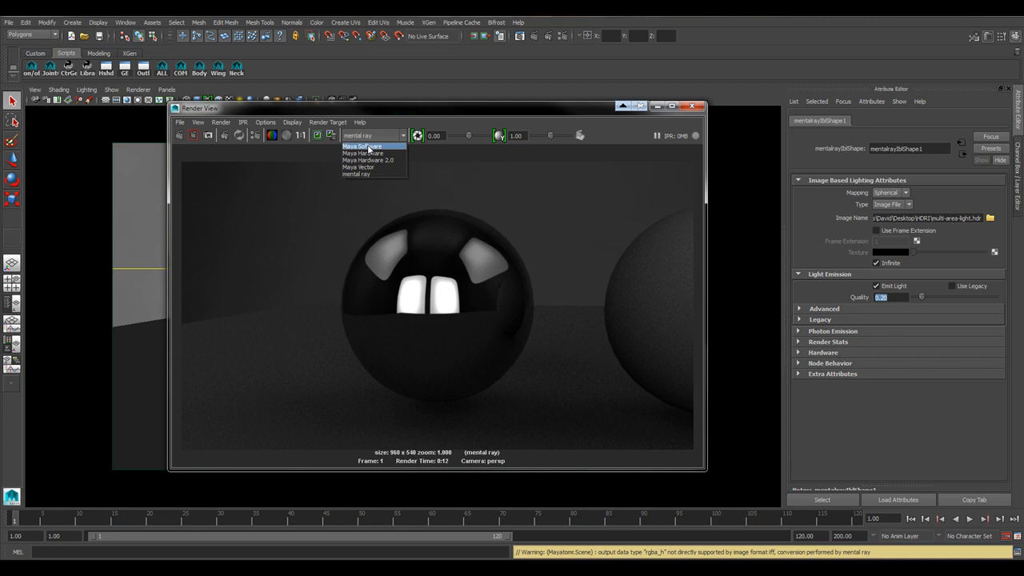
{"action": "left_click", "coordinate": [366, 173]}
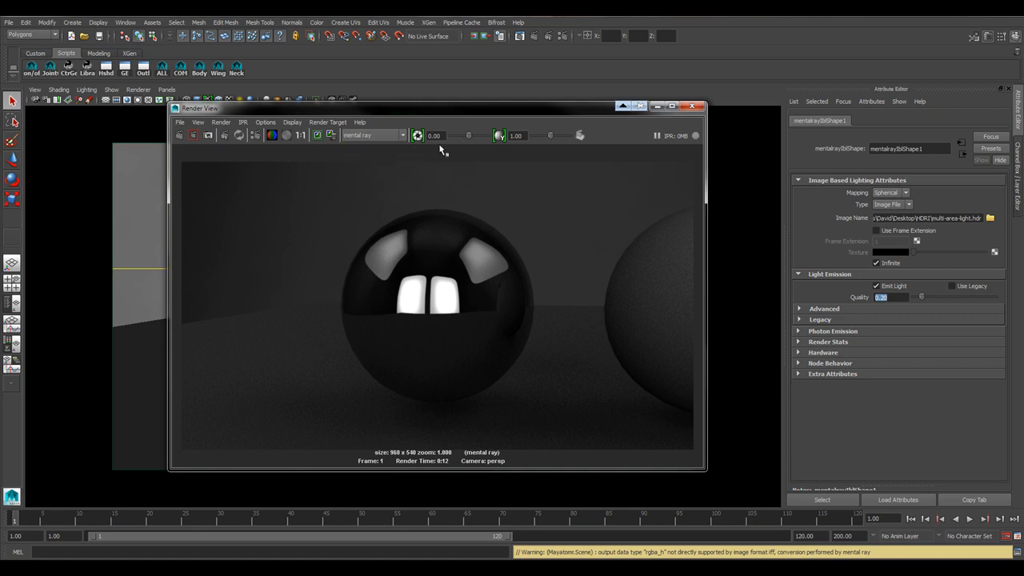
{"action": "left_click", "coordinate": [692, 106]}
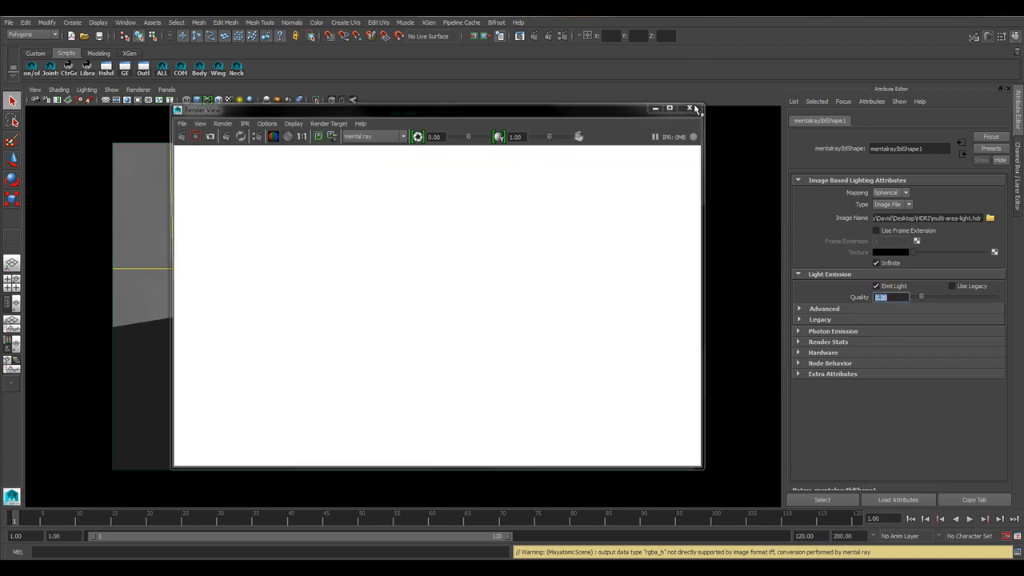
Clear the graph in the Hypershade work area and create a new Lambert material there
{"action": "right_click_drag", "start_coordinate": [565, 284], "coordinate": [386, 277], "text": "alt"}
{"action": "mouse_move", "coordinate": [581, 292]}
{"action": "middle_mouse_down", "text": "alt"}
{"action": "mouse_move", "coordinate": [462, 293]}
{"action": "mouse_move", "coordinate": [577, 298]}
{"action": "middle_mouse_up", "text": "alt"}
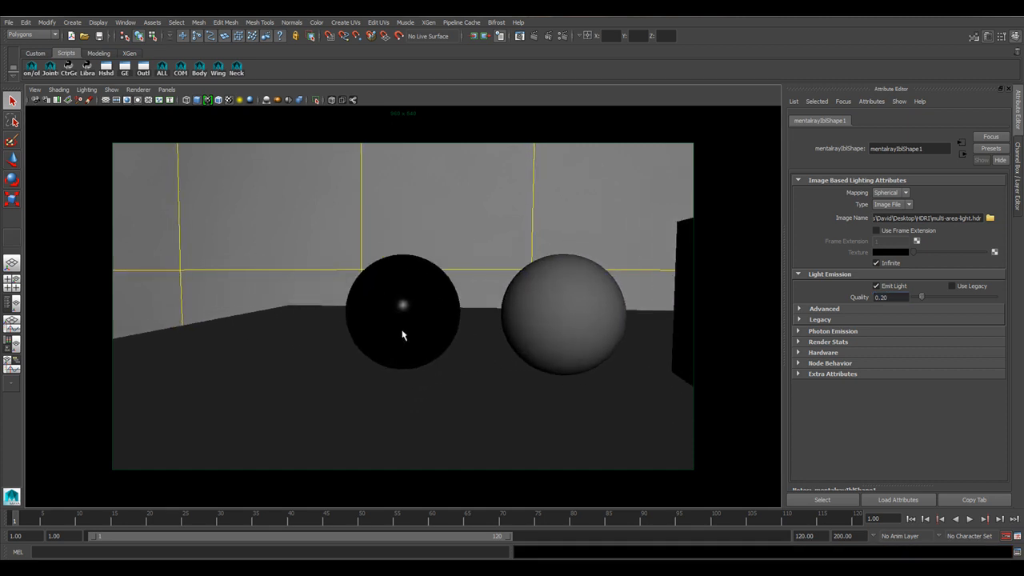
{"action": "left_click", "coordinate": [430, 324]}
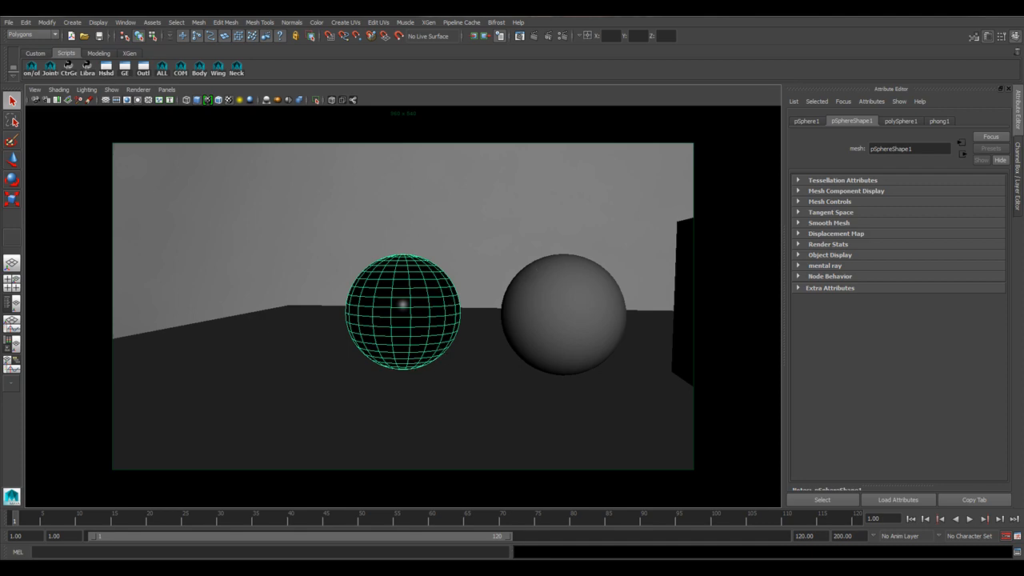
{"action": "left_click_drag", "start_coordinate": [1023, 120], "coordinate": [499, 90]}
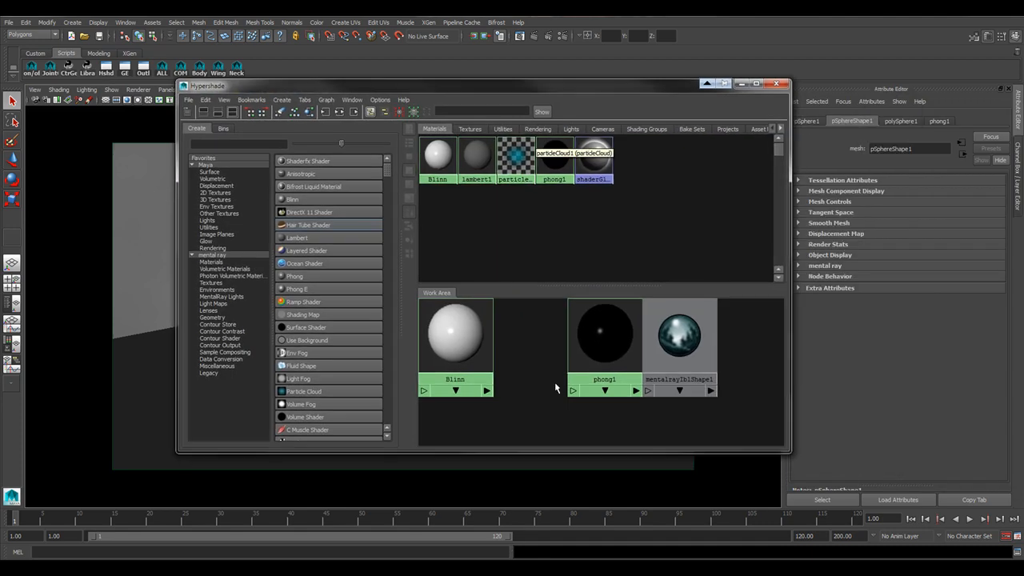
{"action": "left_click", "coordinate": [308, 112]}
{"action": "left_click", "coordinate": [280, 112]}
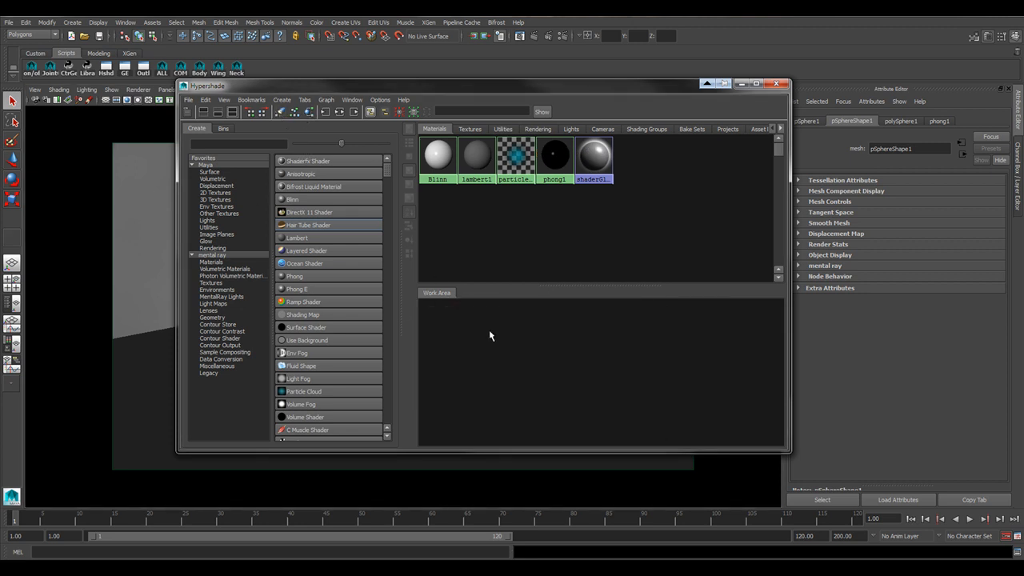
{"action": "left_click", "coordinate": [483, 385]}
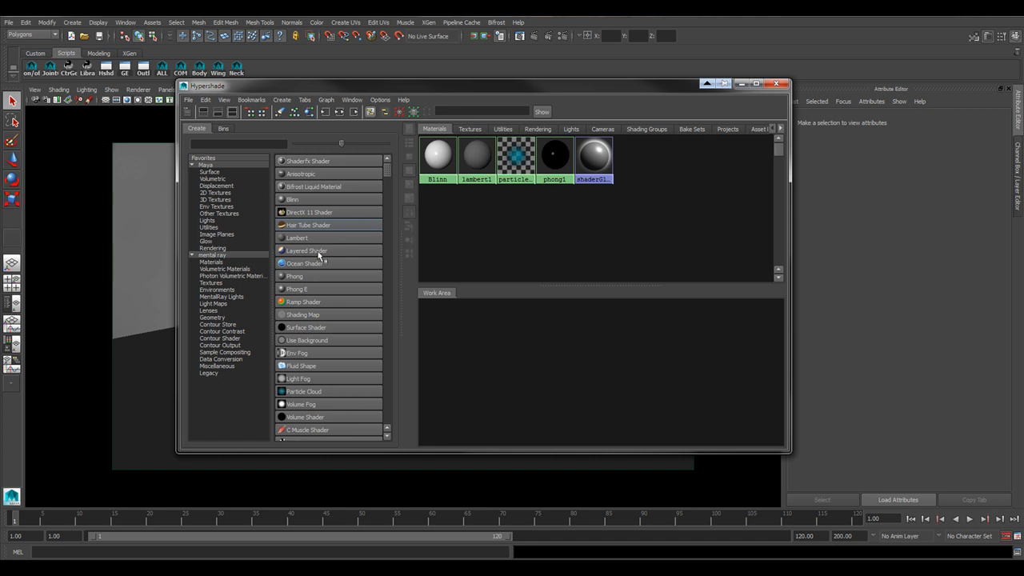
{"action": "middle_click_drag", "start_coordinate": [304, 241], "coordinate": [498, 362]}
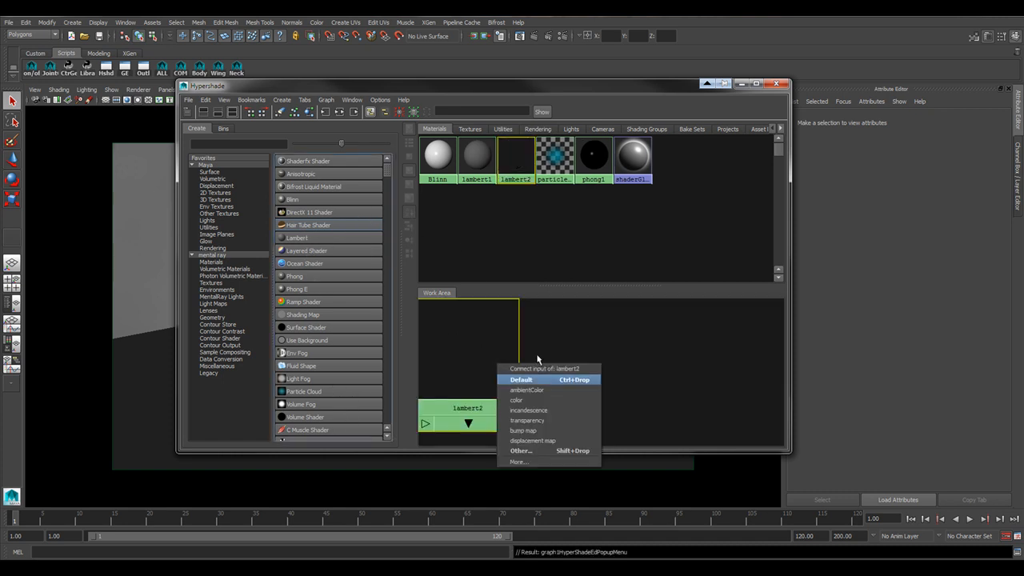
Assign the new Lambert material to the left sphere and close the Hypershade
{"action": "left_click", "coordinate": [624, 321]}
{"action": "left_click", "coordinate": [470, 358]}
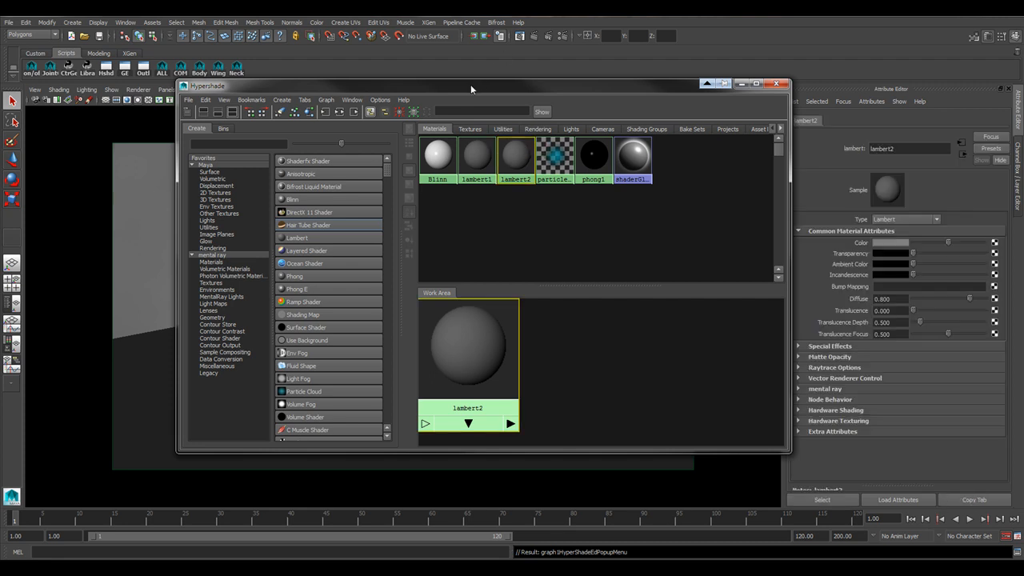
{"action": "left_click_drag", "start_coordinate": [470, 84], "coordinate": [772, 122]}
{"action": "middle_click_drag", "start_coordinate": [860, 368], "coordinate": [430, 331]}
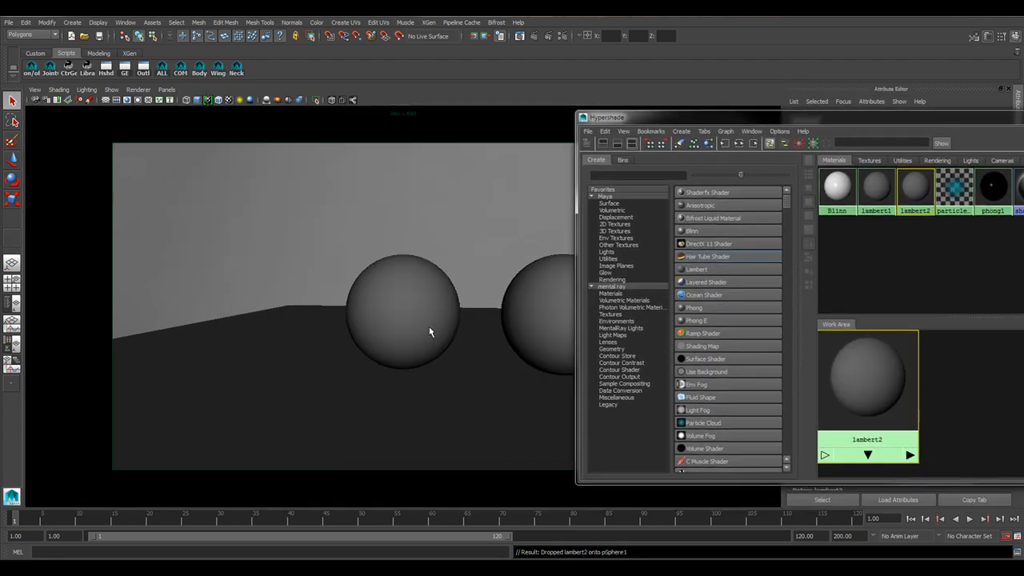
{"action": "left_click_drag", "start_coordinate": [854, 119], "coordinate": [536, 112]}
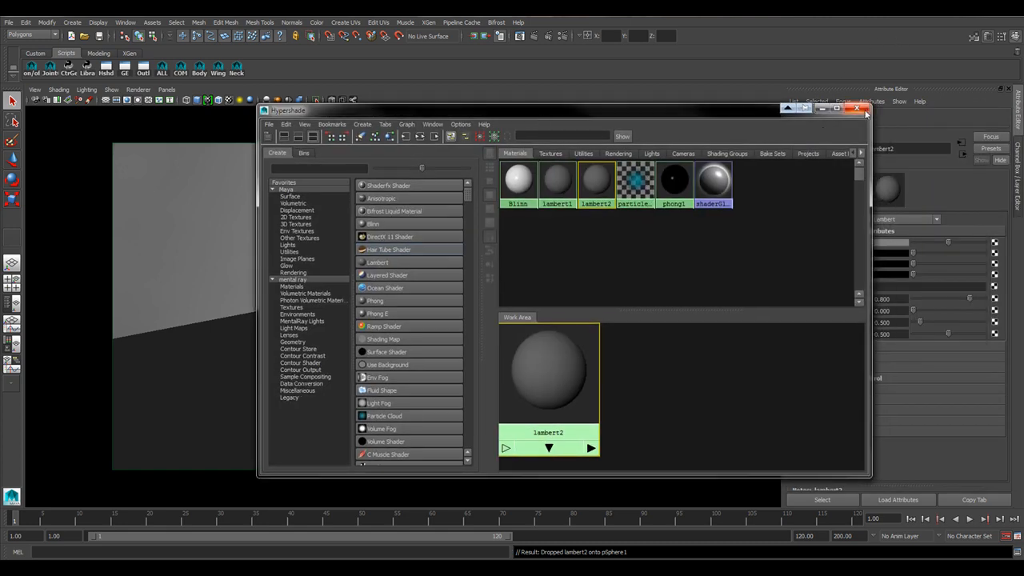
{"action": "left_click", "coordinate": [862, 111]}
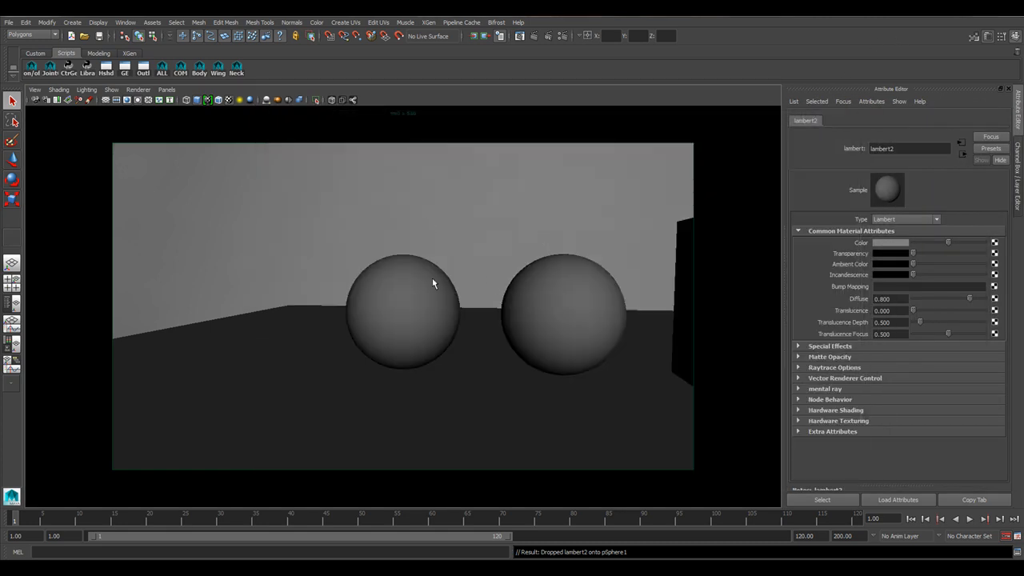
Lighten the left sphere's Lambert Color to a grey value of 0.752 with zero Transparency and render the spheres
{"action": "left_click", "coordinate": [435, 304]}
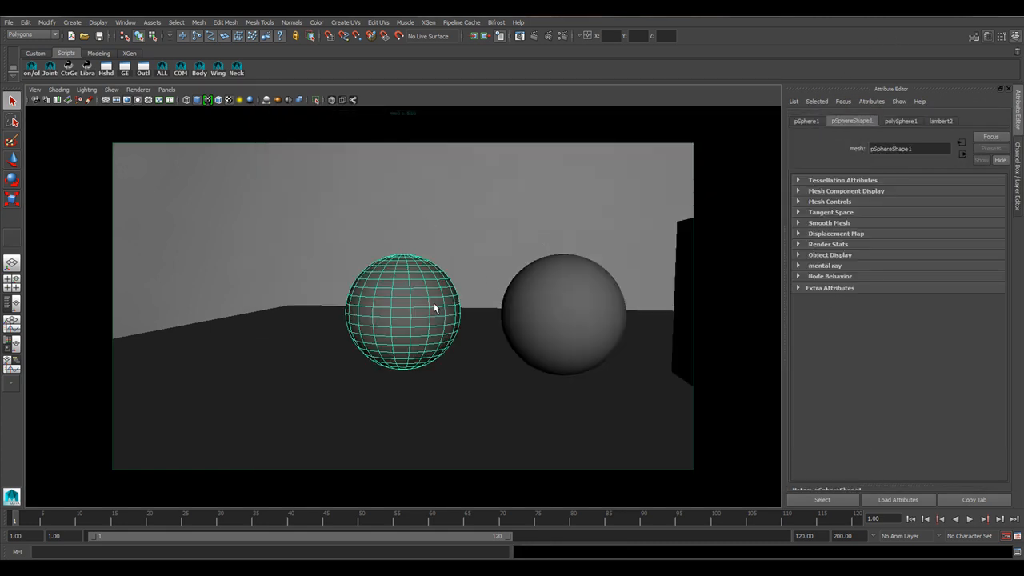
{"action": "left_click", "coordinate": [941, 121]}
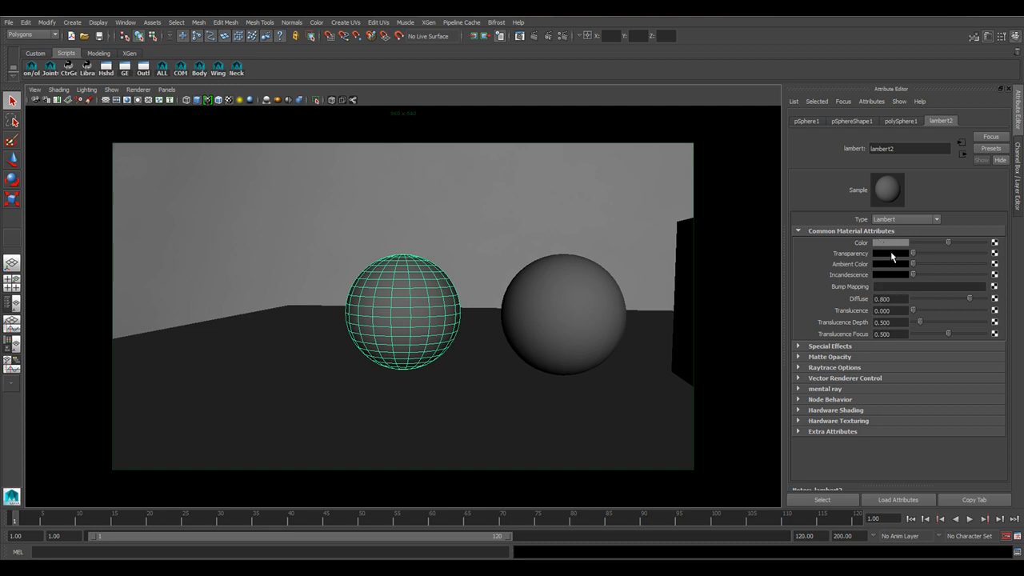
{"action": "mouse_move", "coordinate": [948, 242]}
{"action": "left_mouse_down"}
{"action": "mouse_move", "coordinate": [920, 243]}
{"action": "mouse_move", "coordinate": [988, 243]}
{"action": "mouse_move", "coordinate": [941, 253]}
{"action": "left_mouse_up"}
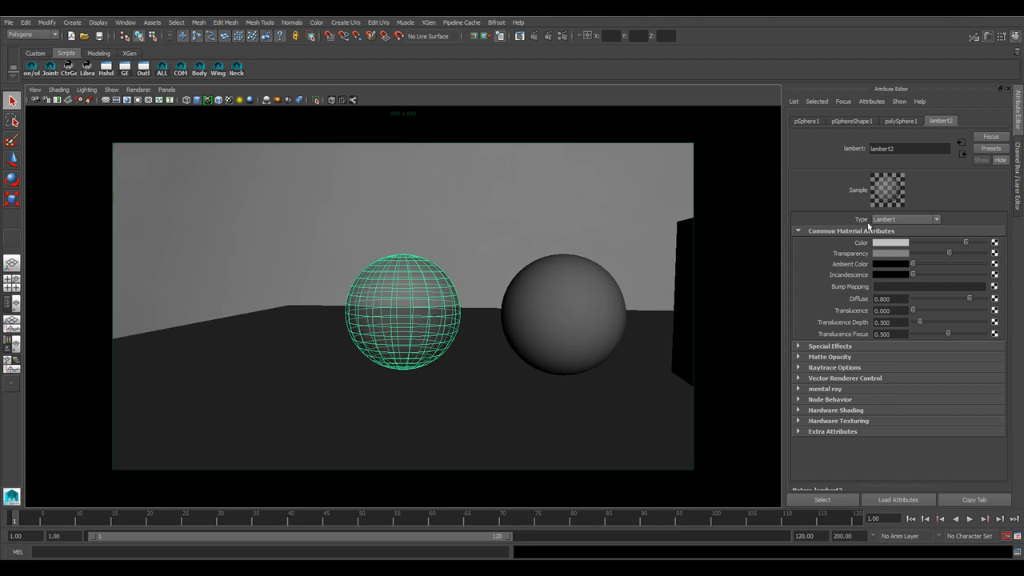
{"action": "left_click_drag", "start_coordinate": [949, 253], "coordinate": [899, 258]}
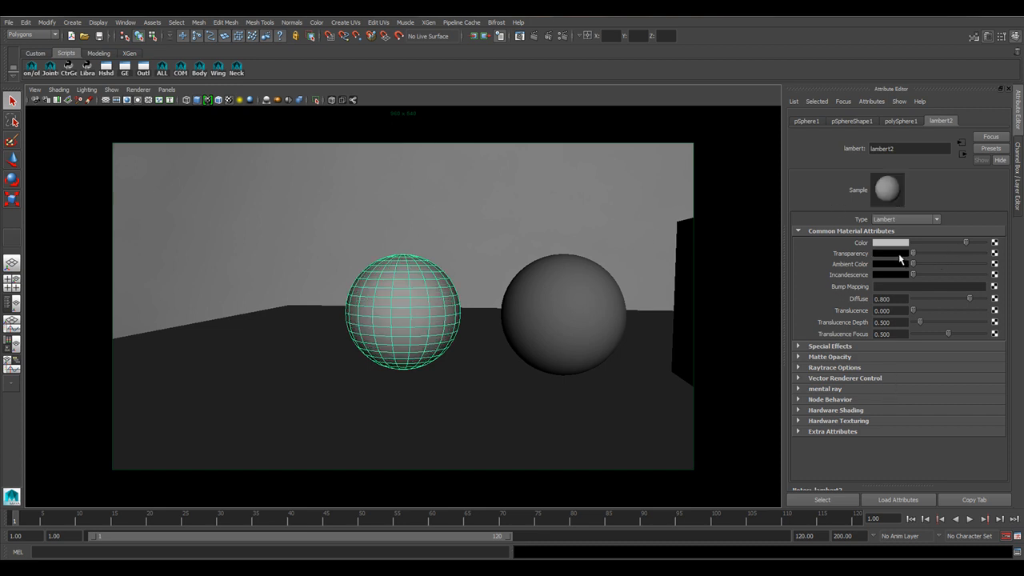
{"action": "left_click", "coordinate": [460, 215]}
{"action": "left_click", "coordinate": [427, 298]}
{"action": "left_click", "coordinate": [534, 36]}
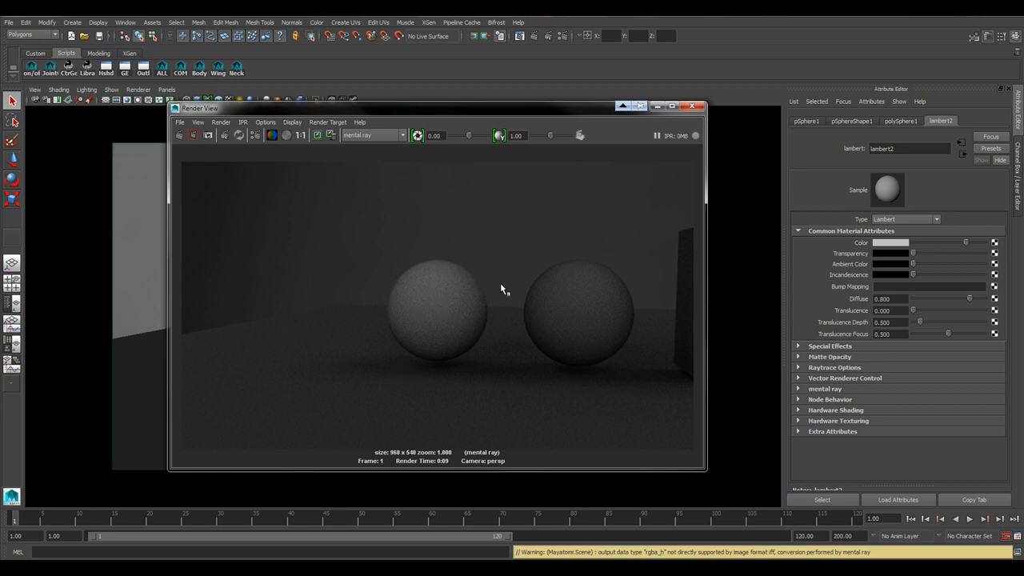
Set the Lambert Color to a dark yellowish grey with hue 48.539, saturation 0.174 and value 0.356
{"action": "left_click", "coordinate": [881, 241]}
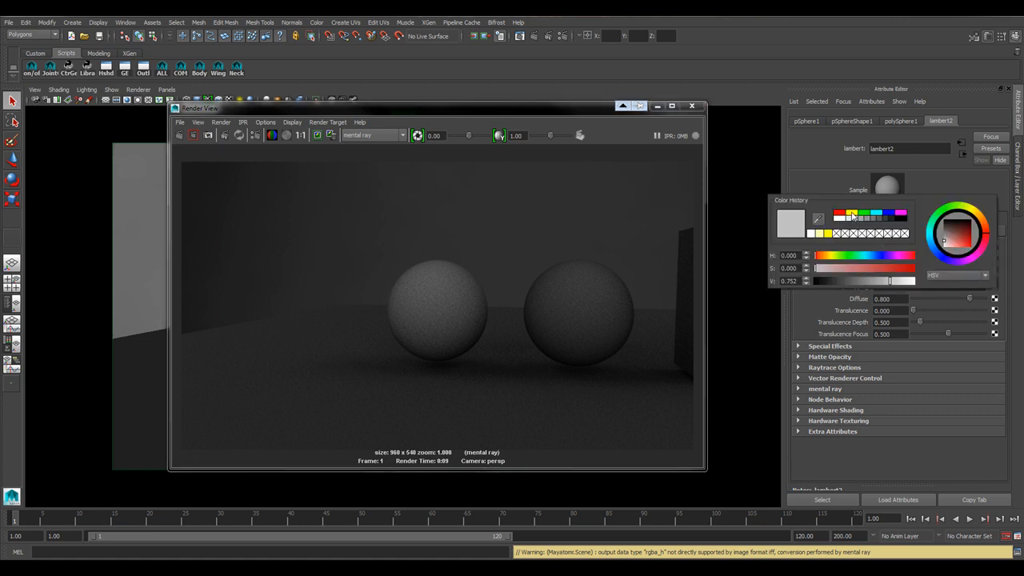
{"action": "left_click", "coordinate": [852, 214]}
{"action": "left_click", "coordinate": [829, 256]}
{"action": "left_click", "coordinate": [831, 268]}
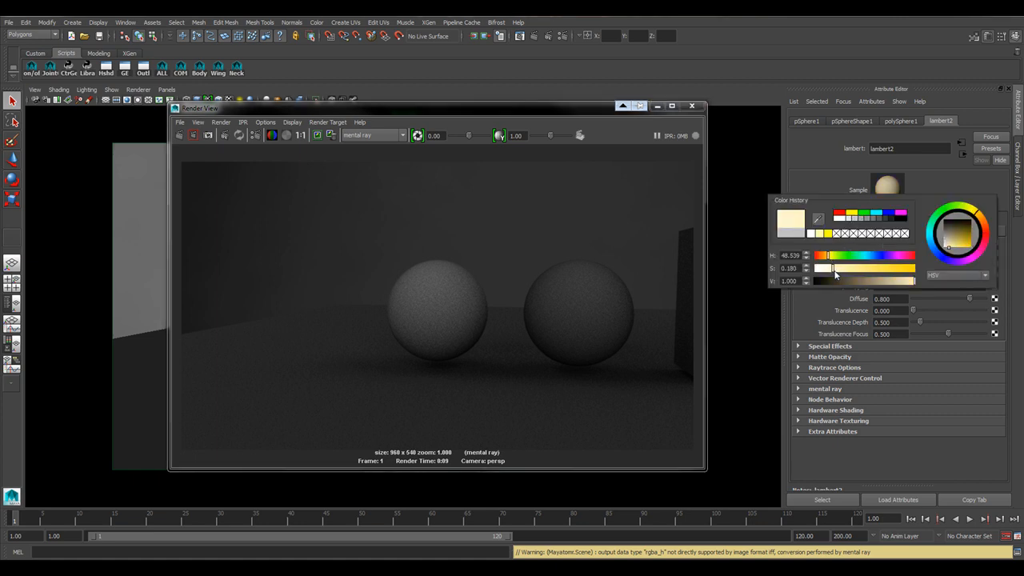
{"action": "left_click", "coordinate": [850, 281]}
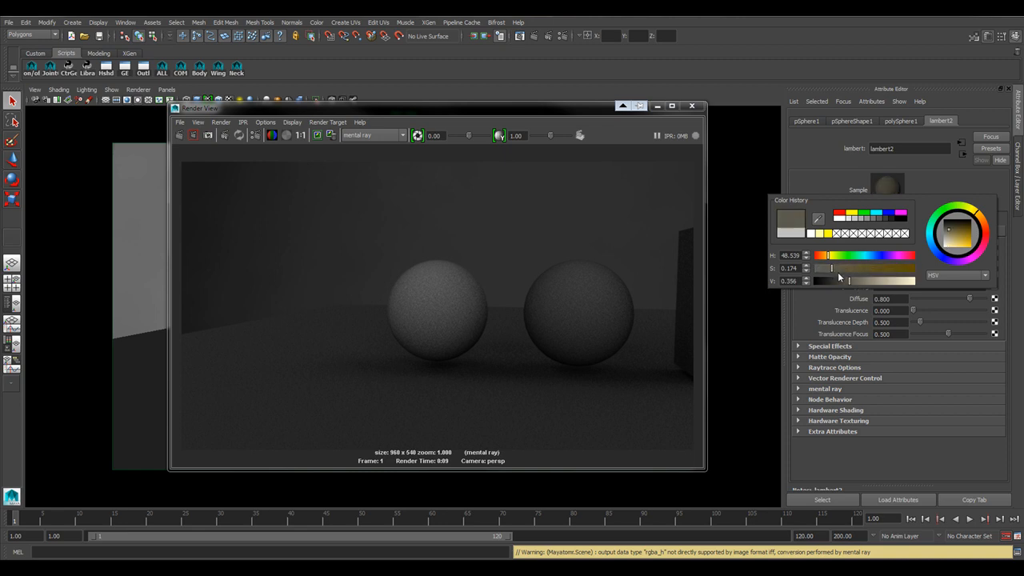
Render only the region around the left sphere and close the Render View
{"action": "left_click_drag", "start_coordinate": [381, 244], "coordinate": [513, 374]}
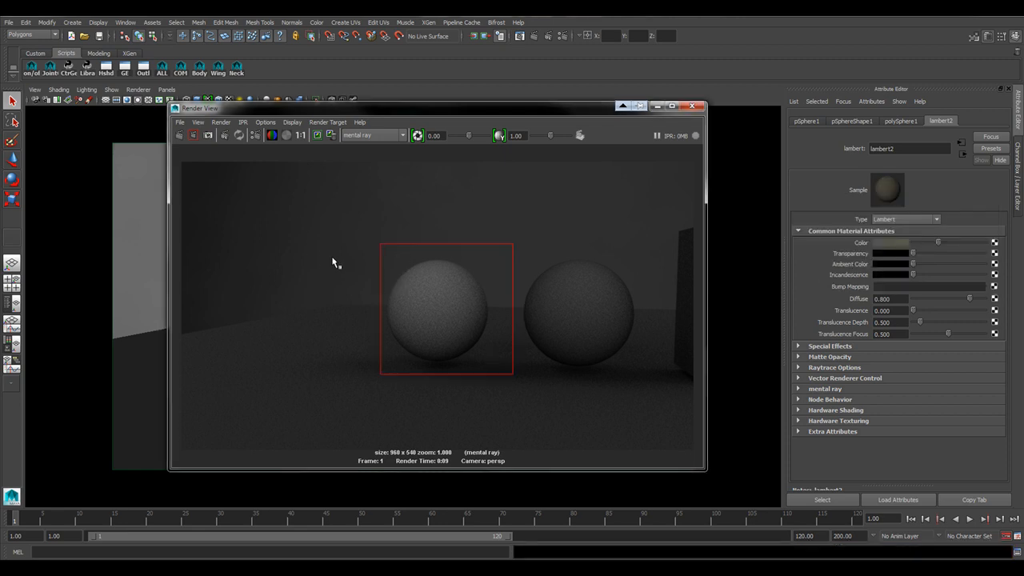
{"action": "left_click", "coordinate": [194, 136]}
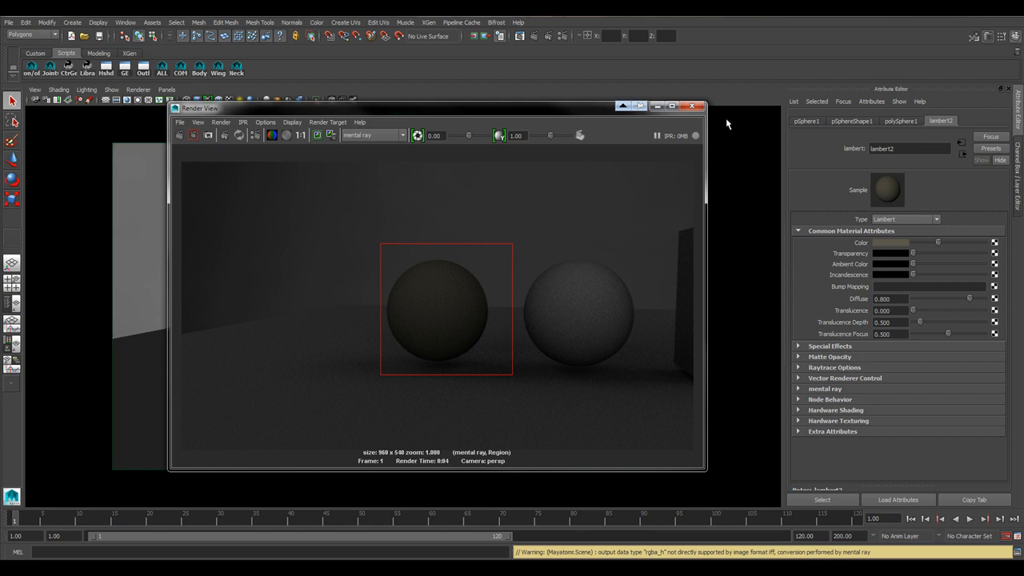
{"action": "left_click", "coordinate": [692, 105]}
Set the image-based light's Color Gain R, G and B to 2 and render the scene
{"action": "left_click_drag", "start_coordinate": [184, 203], "coordinate": [356, 221]}
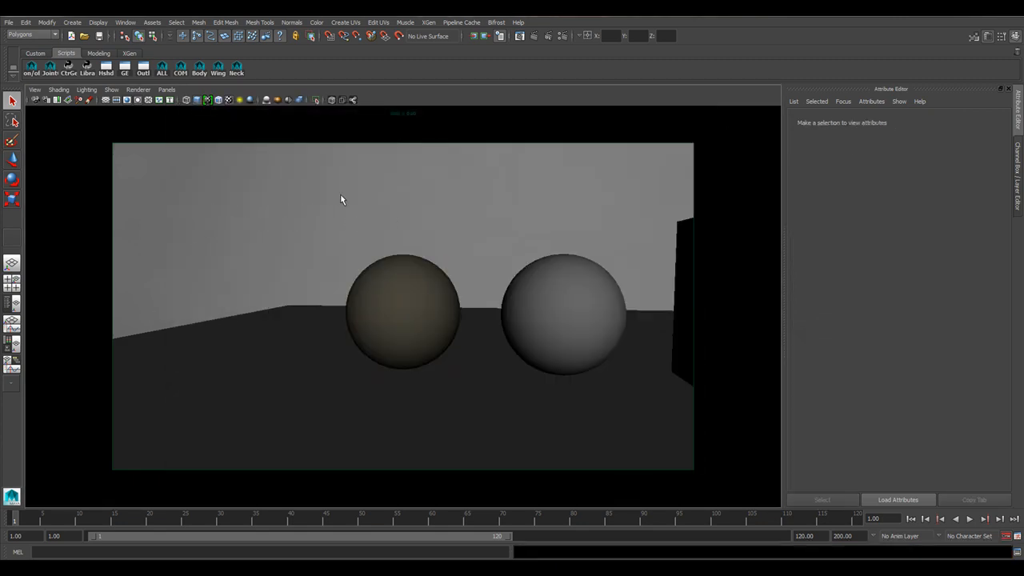
{"action": "left_click_drag", "start_coordinate": [254, 173], "coordinate": [451, 211]}
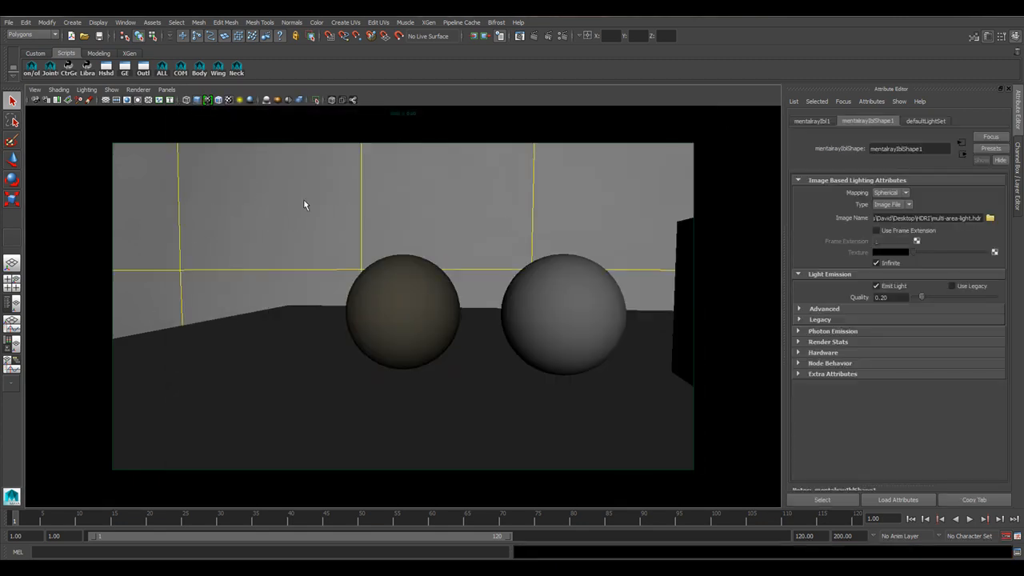
{"action": "left_click", "coordinate": [1014, 182]}
{"action": "left_click_drag", "start_coordinate": [984, 235], "coordinate": [977, 250]}
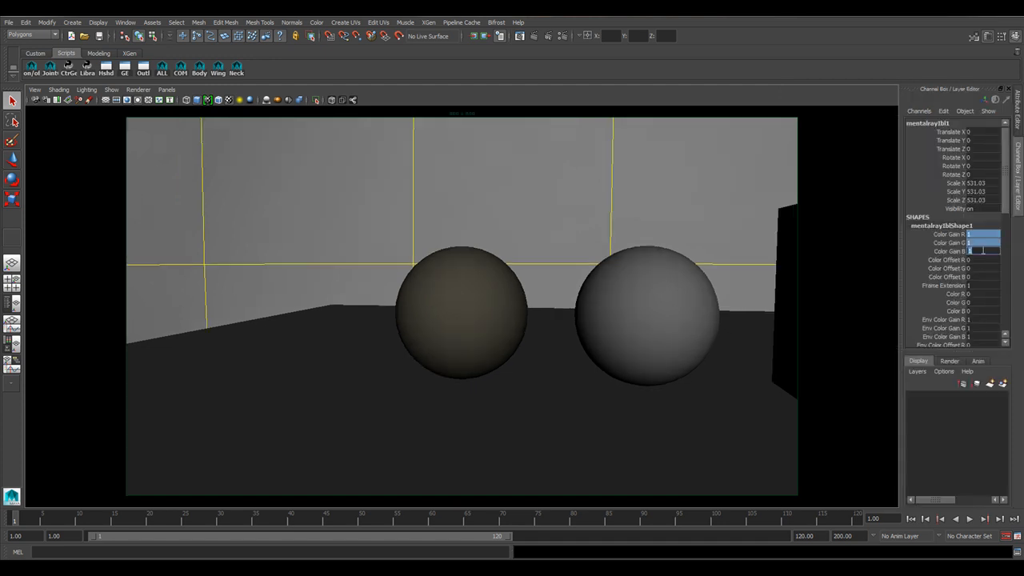
{"action": "left_click", "coordinate": [534, 36]}
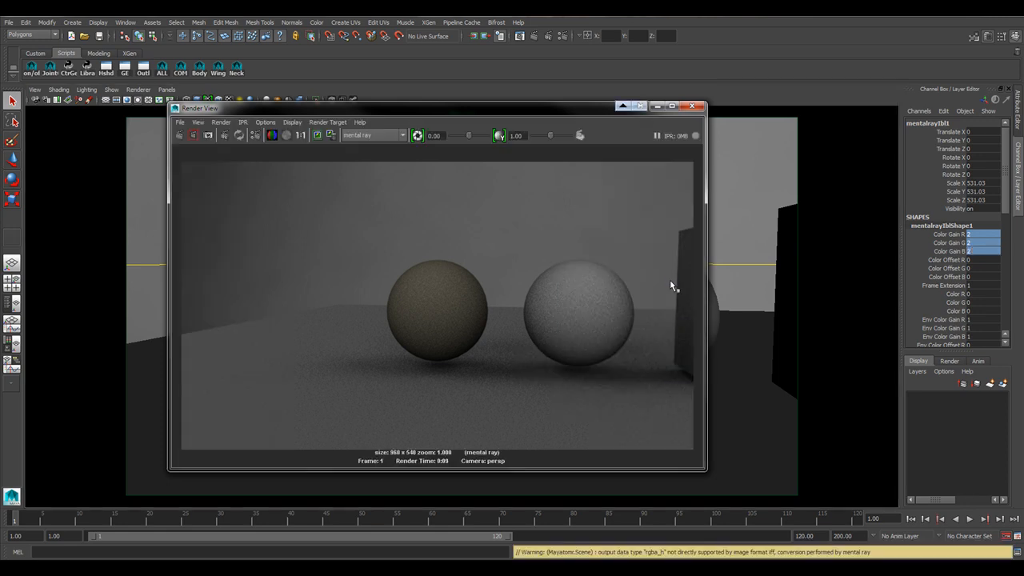
{"action": "left_click", "coordinate": [691, 106]}
Create a Phong E material in the Hypershade and inspect its Specular Shading attributes
{"action": "left_click", "coordinate": [106, 69]}
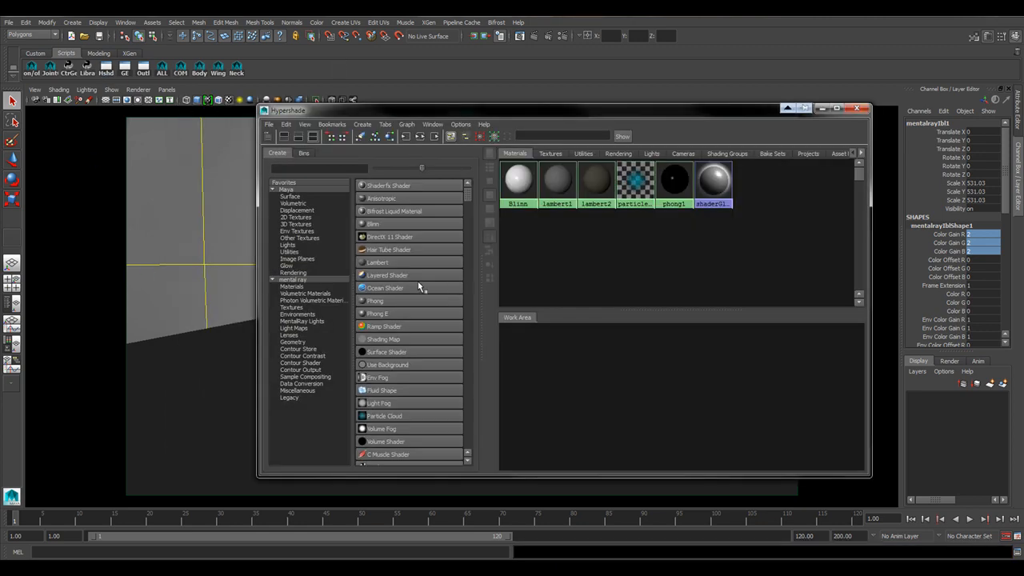
{"action": "left_click", "coordinate": [379, 313]}
{"action": "right_click", "coordinate": [564, 384]}
{"action": "left_click", "coordinate": [670, 361]}
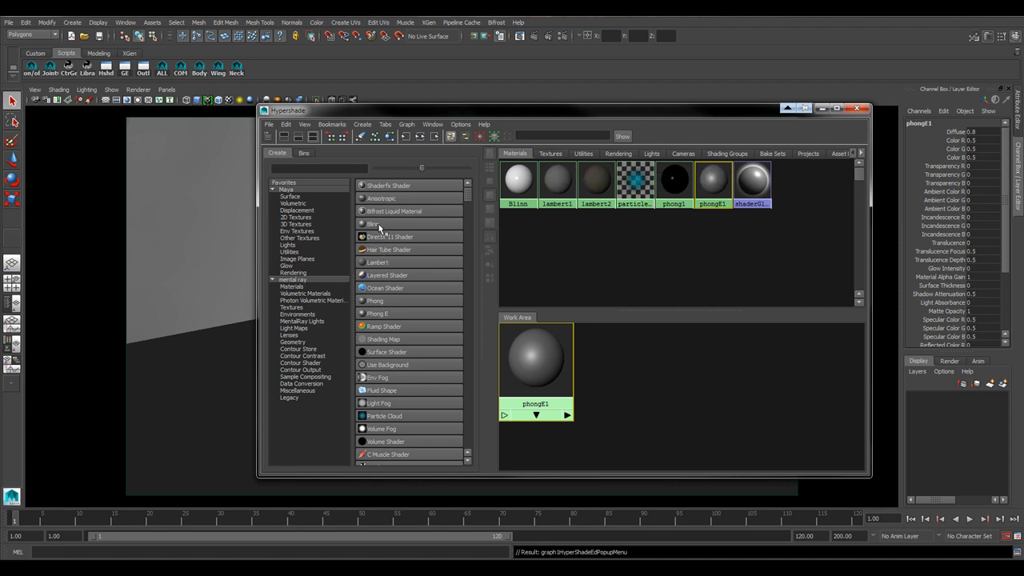
{"action": "left_click_drag", "start_coordinate": [594, 118], "coordinate": [417, 115]}
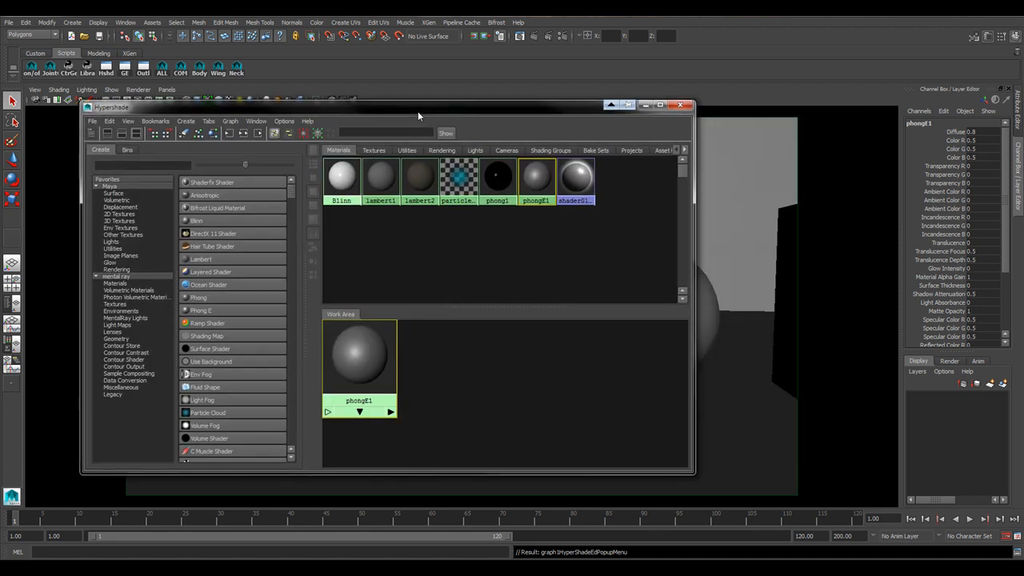
{"action": "double_click", "coordinate": [359, 362]}
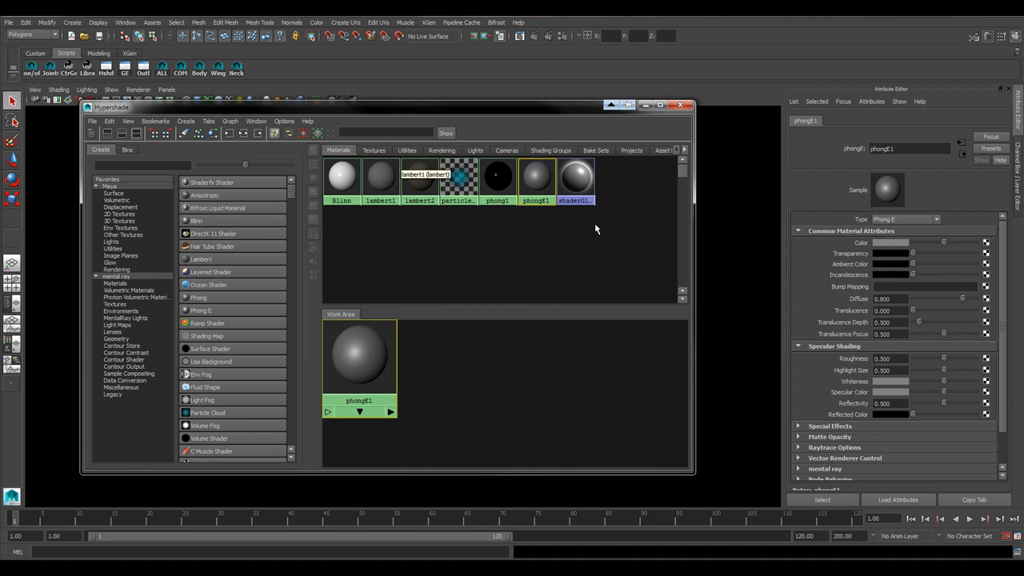
{"action": "left_click", "coordinate": [817, 345]}
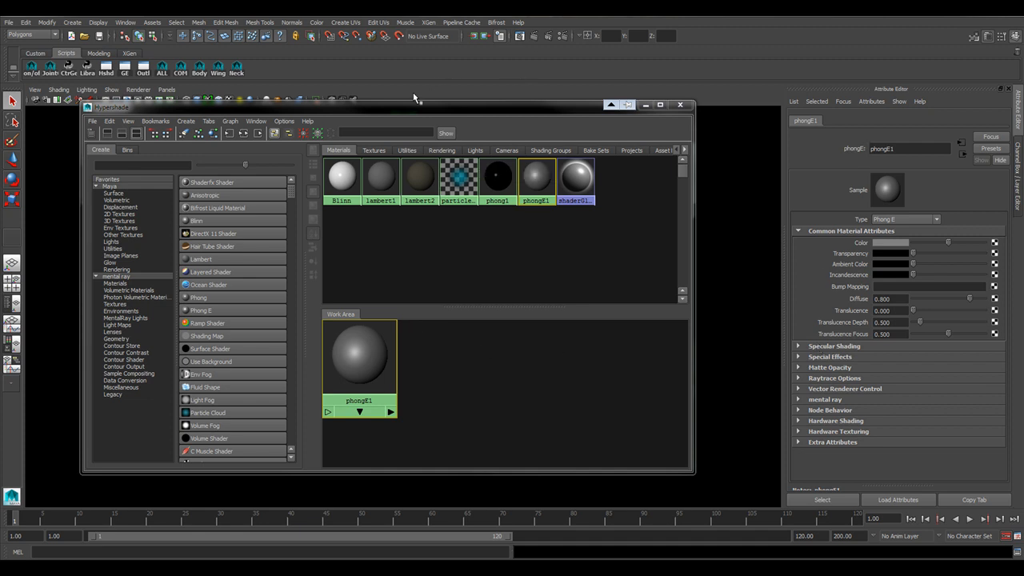
Try Glow Intensity values of 0.211 and 1.000 on the left sphere's Lambert material, rendering the scene with each
{"action": "left_click_drag", "start_coordinate": [403, 113], "coordinate": [1023, 183]}
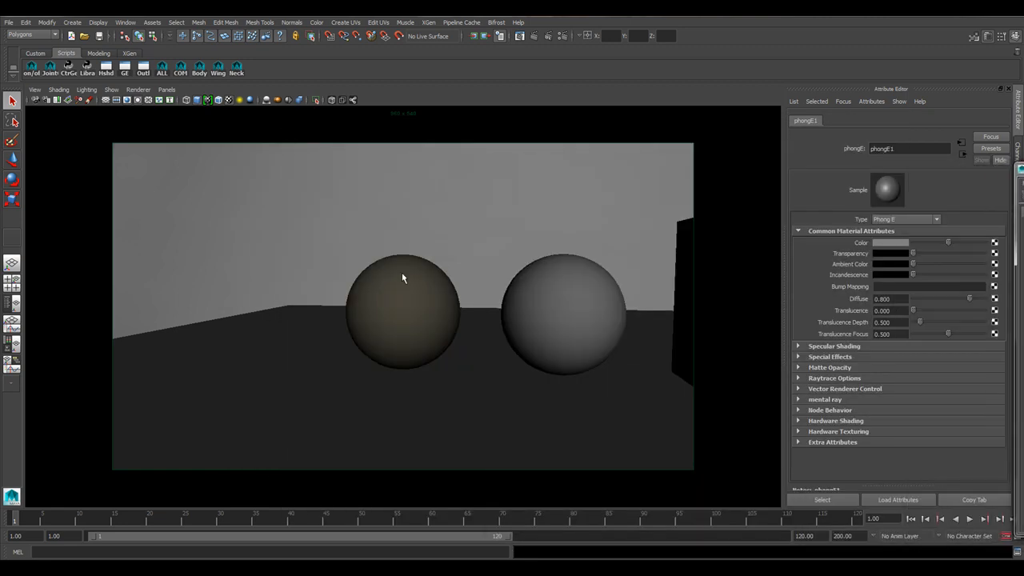
{"action": "left_click", "coordinate": [427, 293]}
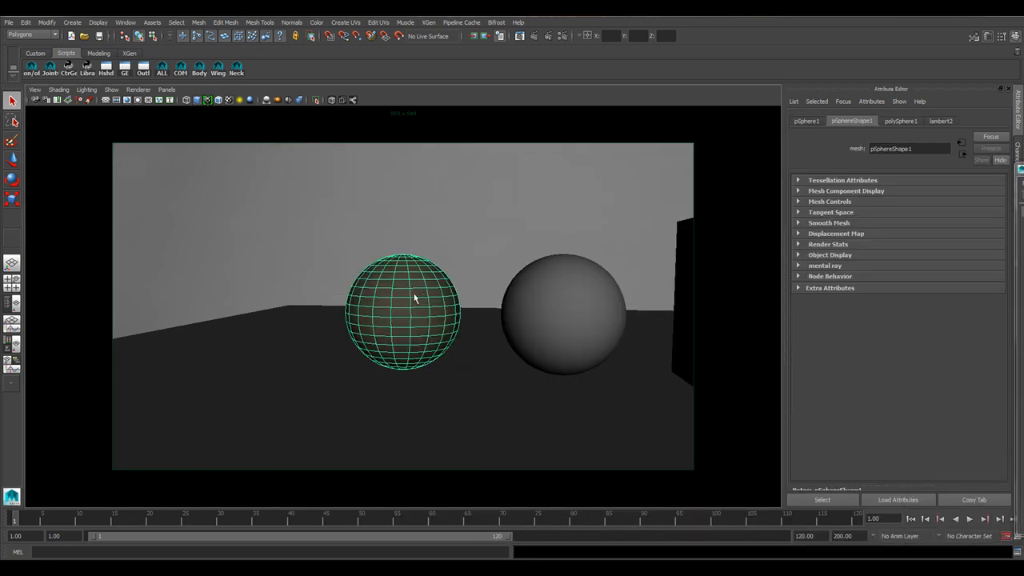
{"action": "left_click", "coordinate": [940, 120]}
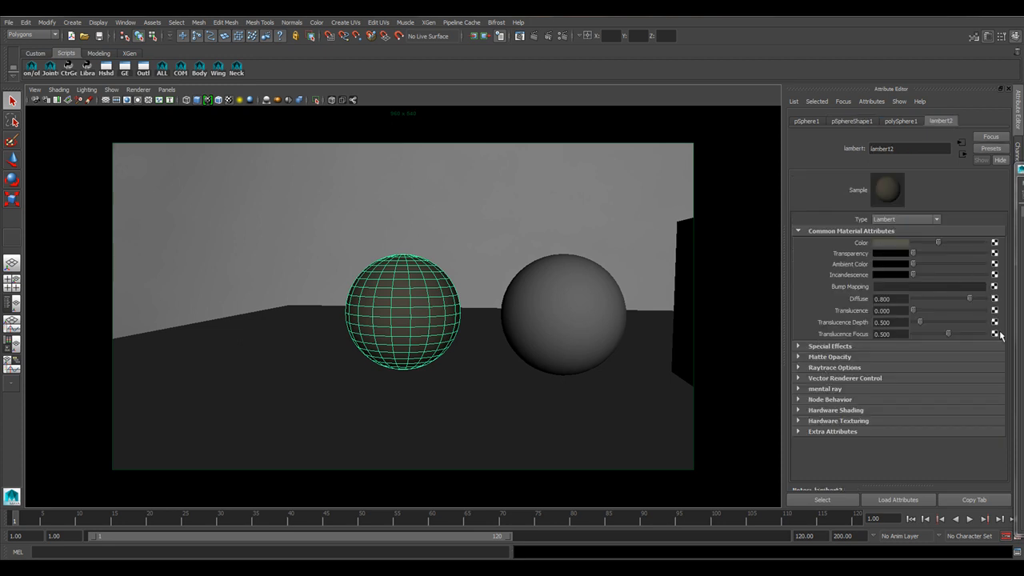
{"action": "left_click", "coordinate": [825, 345]}
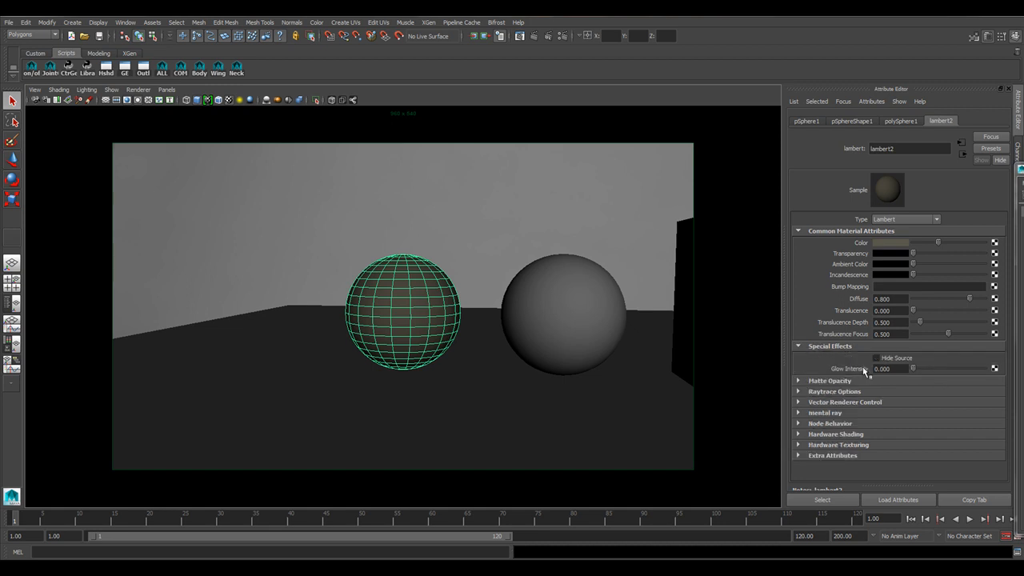
{"action": "left_click_drag", "start_coordinate": [913, 373], "coordinate": [928, 372]}
{"action": "left_click", "coordinate": [534, 37]}
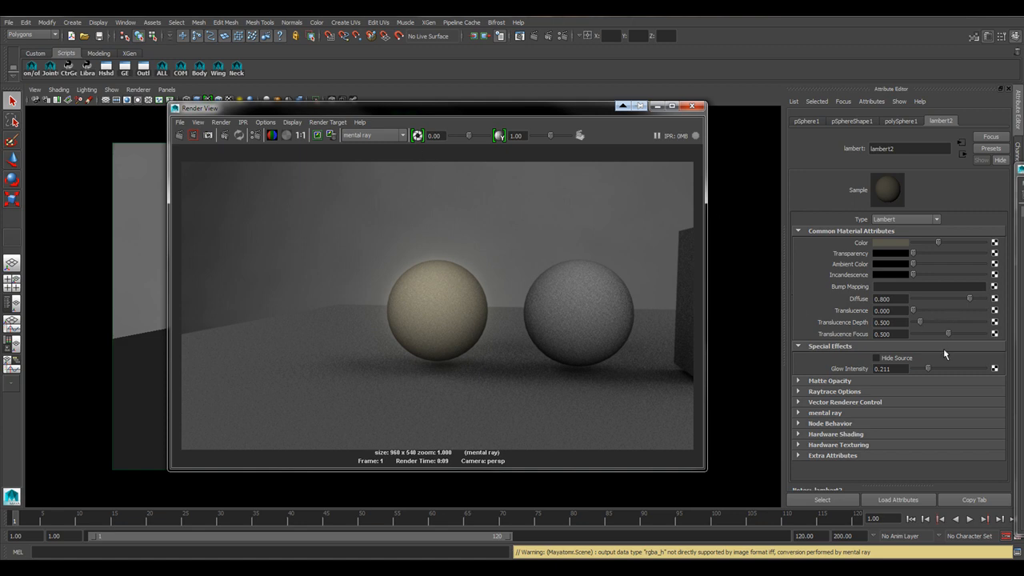
{"action": "left_click_drag", "start_coordinate": [934, 367], "coordinate": [988, 386]}
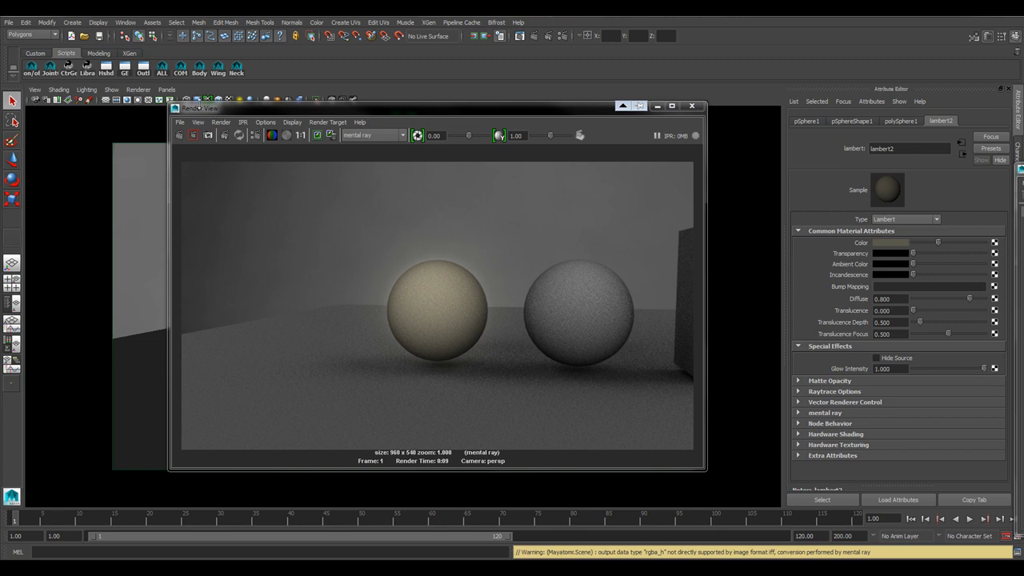
{"action": "left_click", "coordinate": [179, 135]}
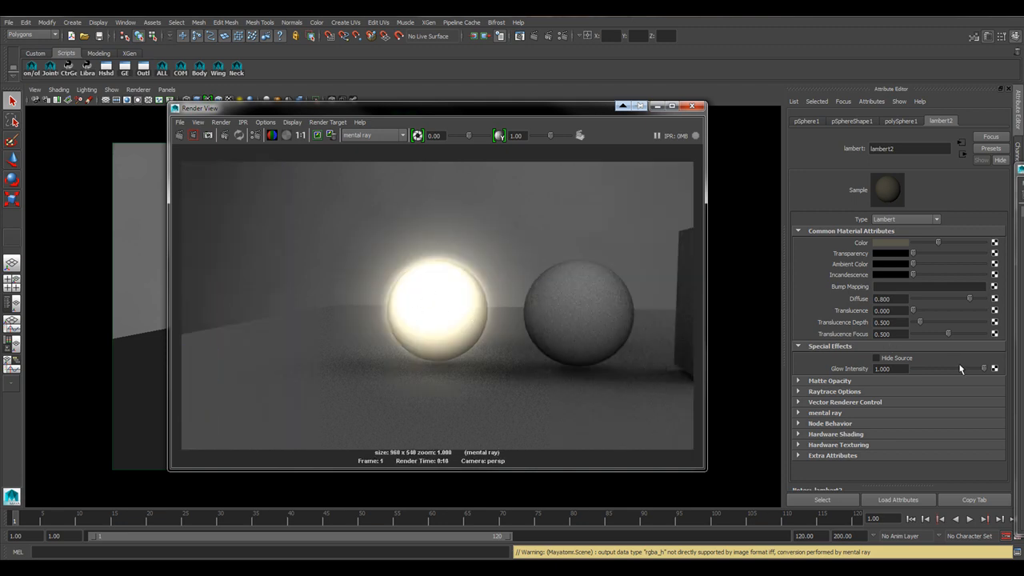
Set the Lambert's Glow Intensity to 0.398, enable Hide Source and re-render the scene
{"action": "left_click_drag", "start_coordinate": [960, 368], "coordinate": [940, 369]}
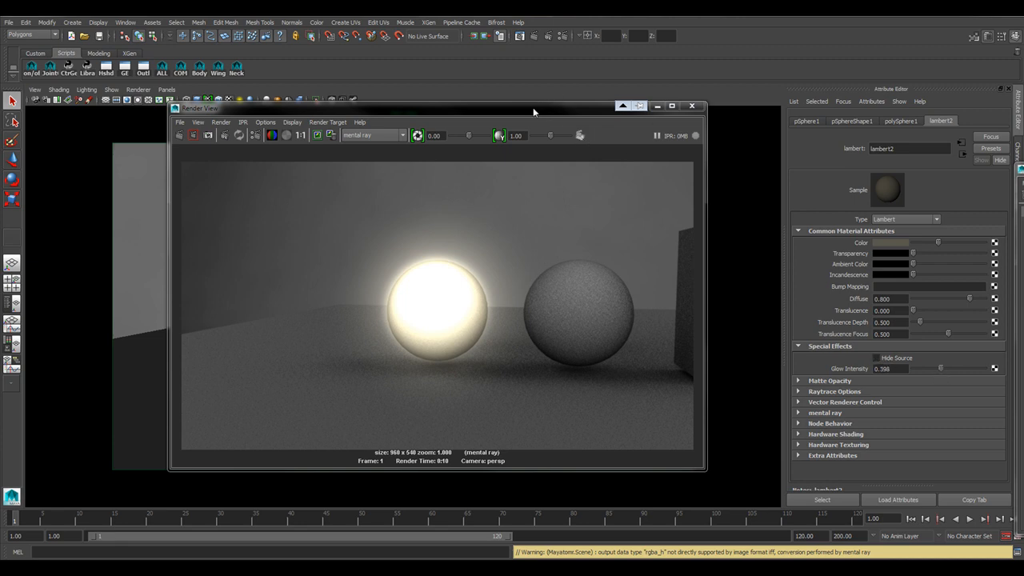
{"action": "left_click_drag", "start_coordinate": [531, 111], "coordinate": [518, 399]}
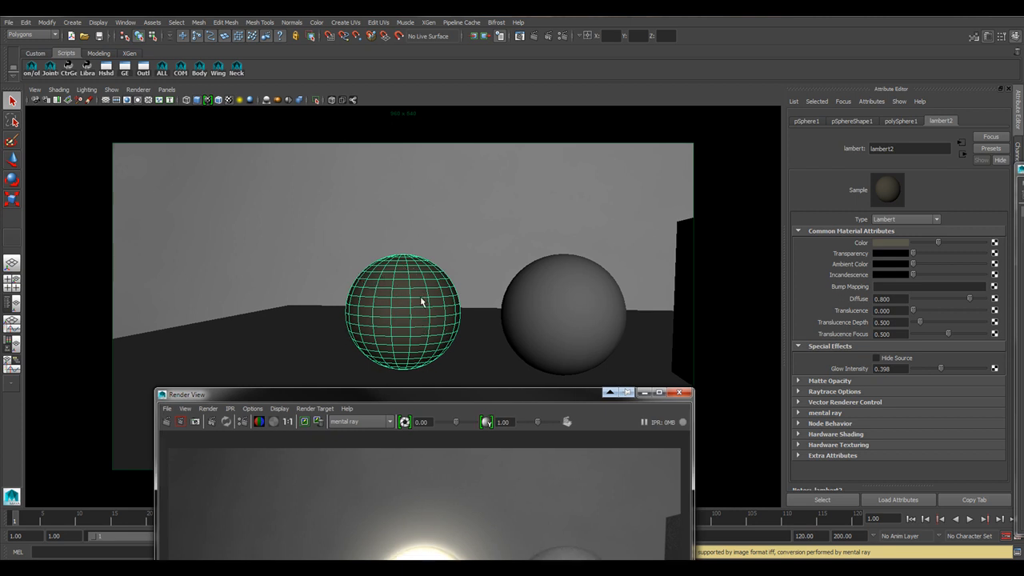
{"action": "left_click", "coordinate": [876, 357]}
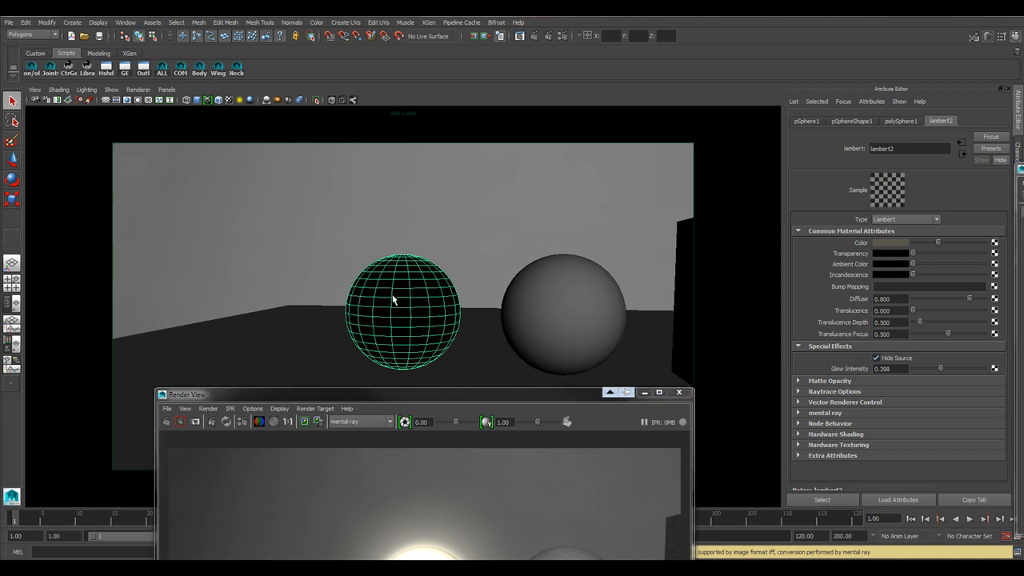
{"action": "left_click_drag", "start_coordinate": [424, 394], "coordinate": [435, 146]}
{"action": "left_click", "coordinate": [178, 169]}
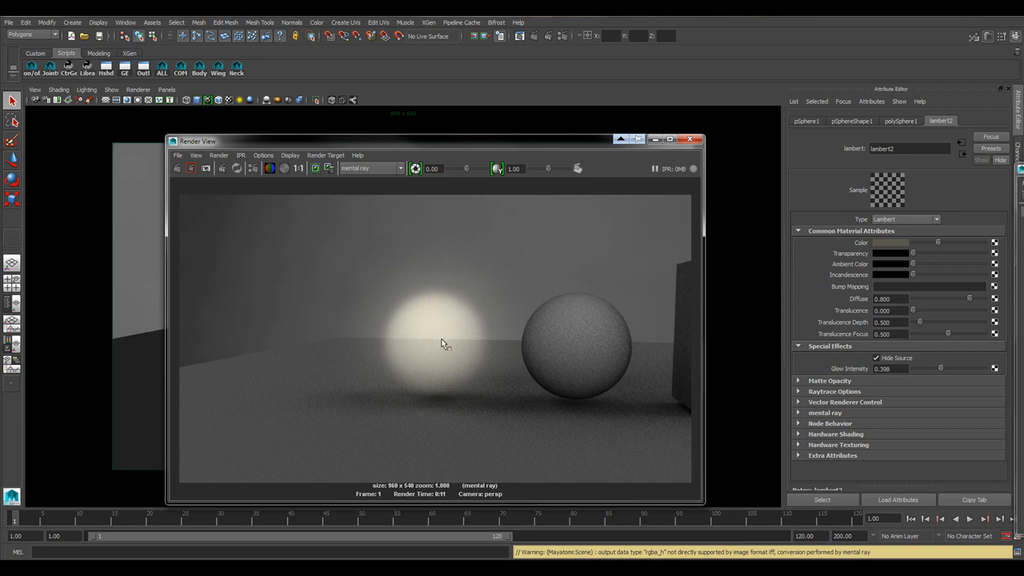
Turn off Hide Source and set the Lambert's Glow Intensity to 0
{"action": "left_click", "coordinate": [876, 358]}
{"action": "left_click_drag", "start_coordinate": [940, 368], "coordinate": [873, 374]}
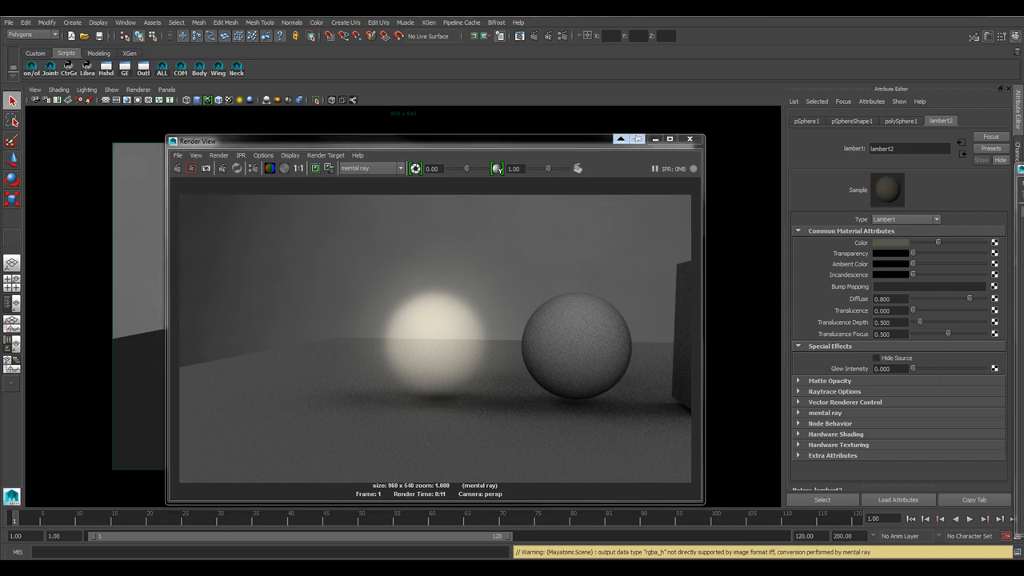
Re-render the scene without the glow and check the Lambert material's mental ray attributes
{"action": "left_click", "coordinate": [178, 168]}
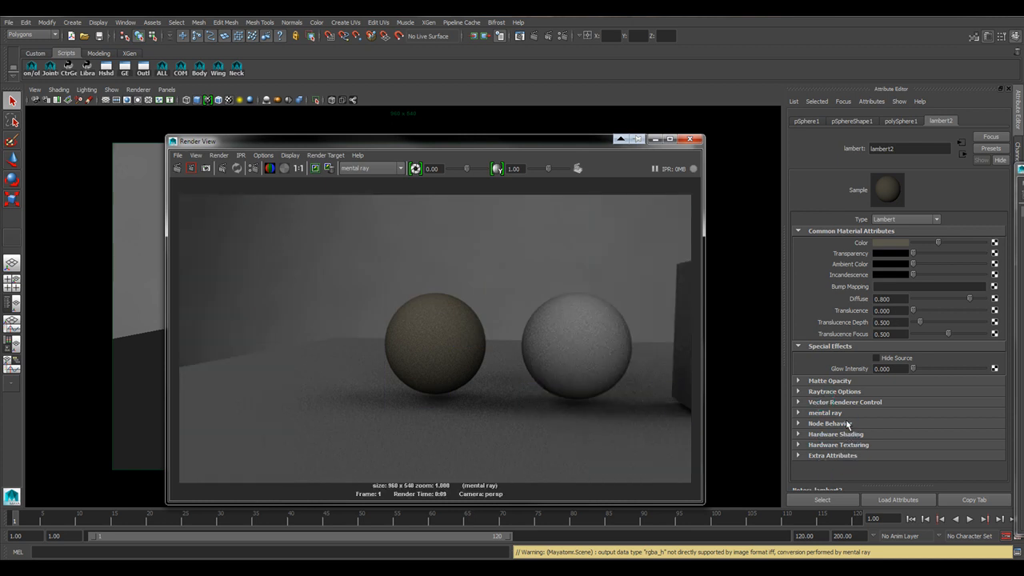
{"action": "left_click", "coordinate": [829, 413]}
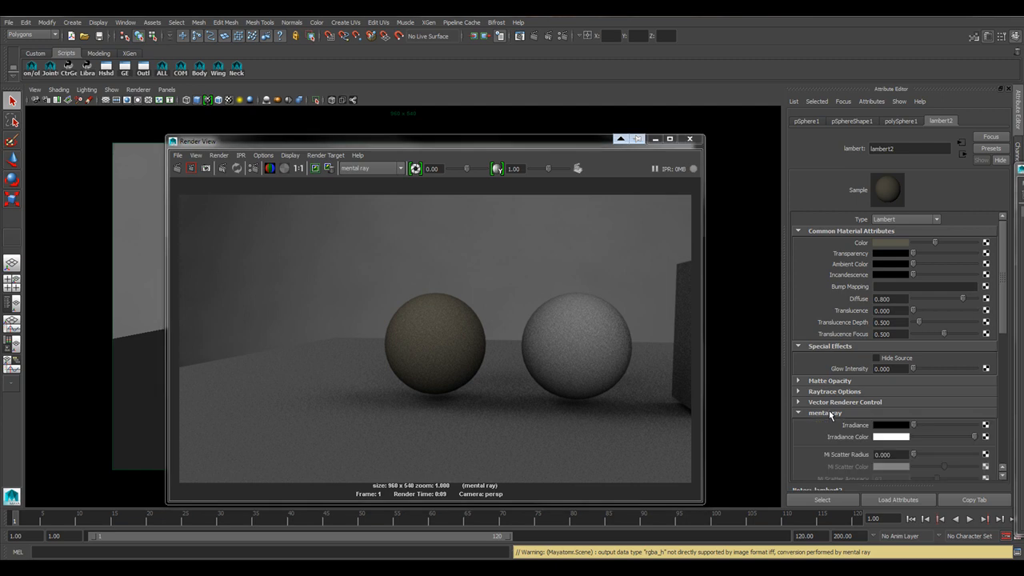
{"action": "left_click", "coordinate": [829, 413]}
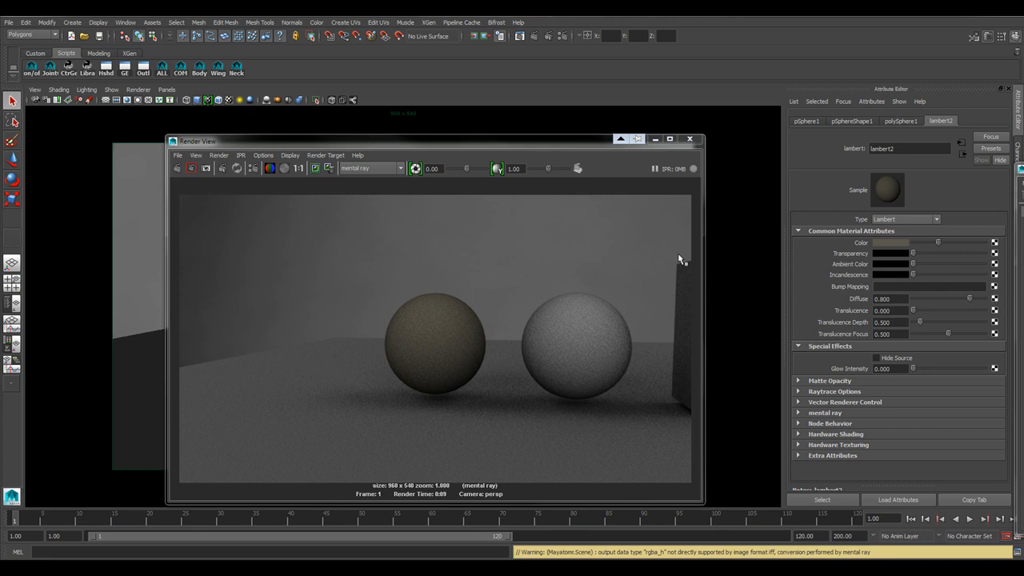
Clear the Hypershade work area and browse the list of mental ray nodes
{"action": "left_click_drag", "start_coordinate": [1022, 169], "coordinate": [518, 135]}
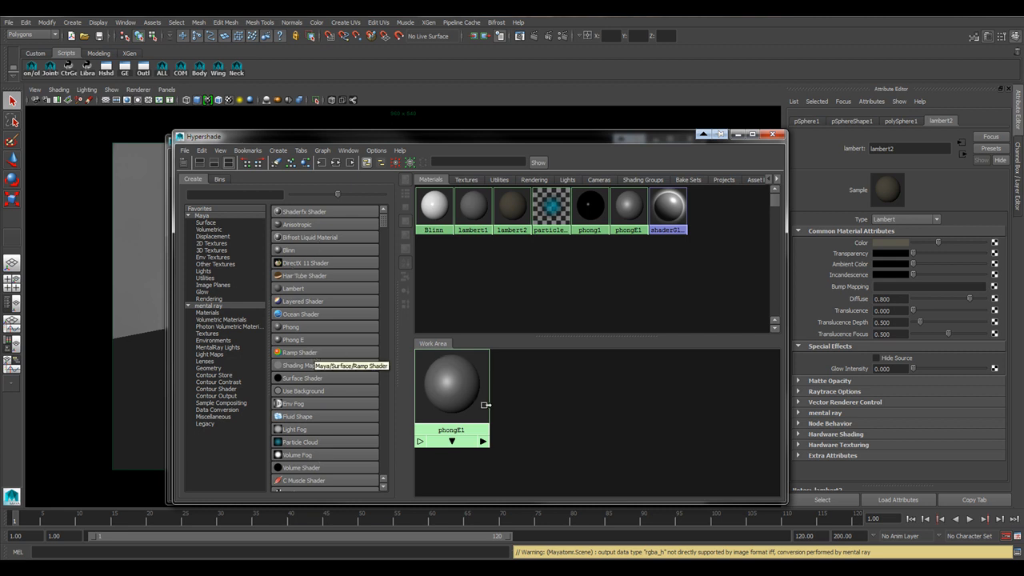
{"action": "left_click_drag", "start_coordinate": [455, 390], "coordinate": [499, 409]}
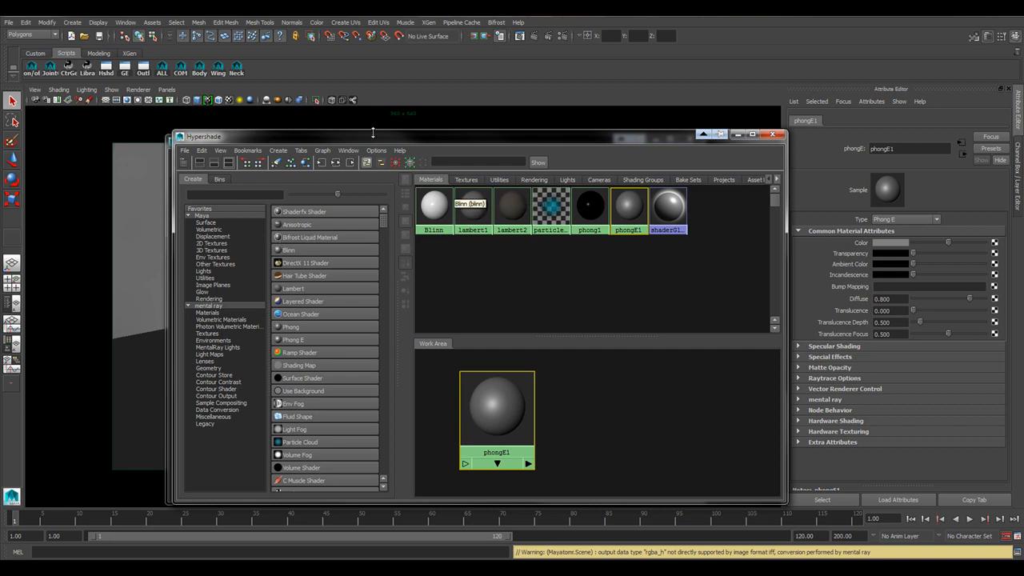
{"action": "left_click_drag", "start_coordinate": [373, 136], "coordinate": [356, 99]}
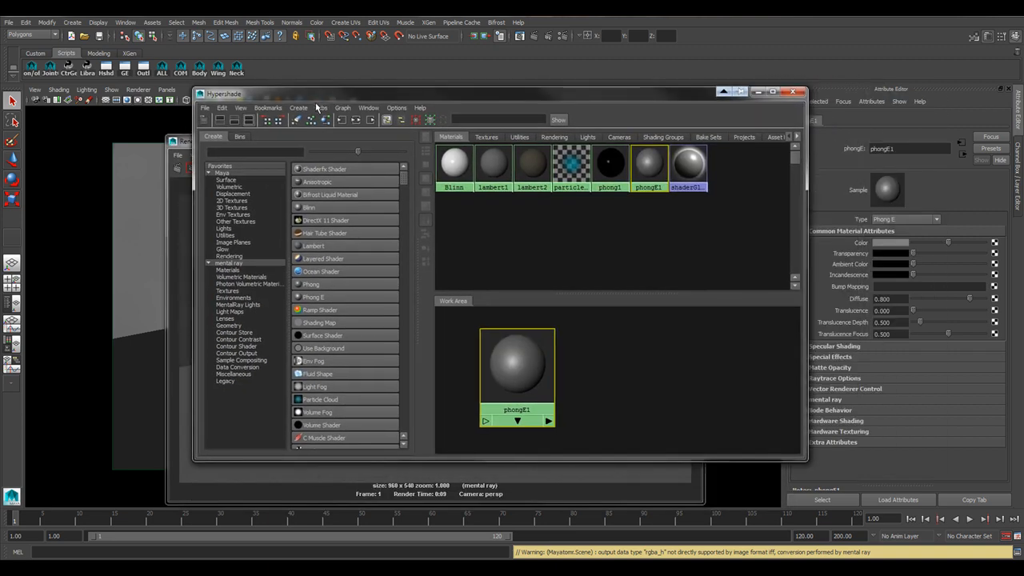
{"action": "left_click", "coordinate": [297, 120]}
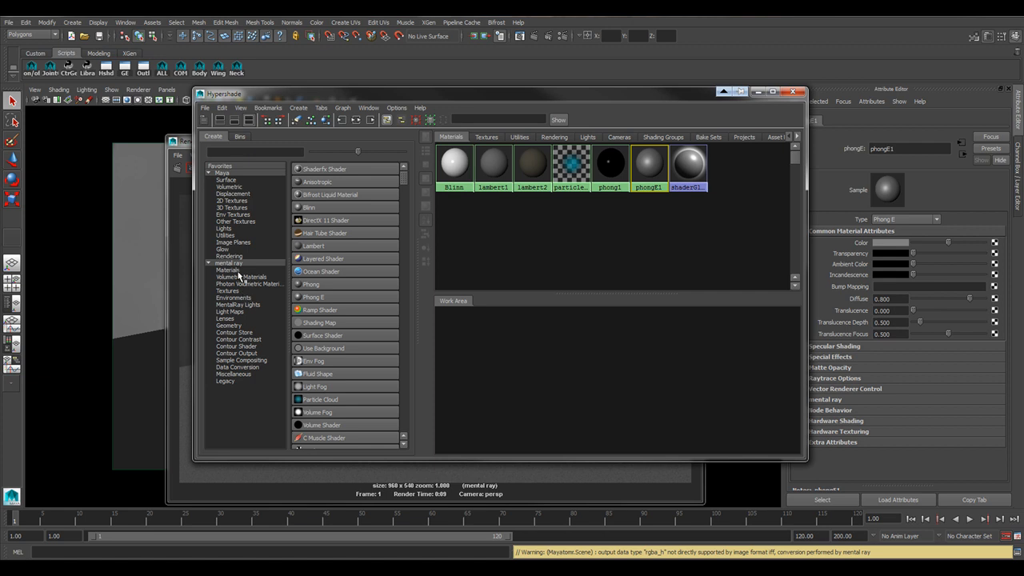
{"action": "left_click", "coordinate": [228, 263]}
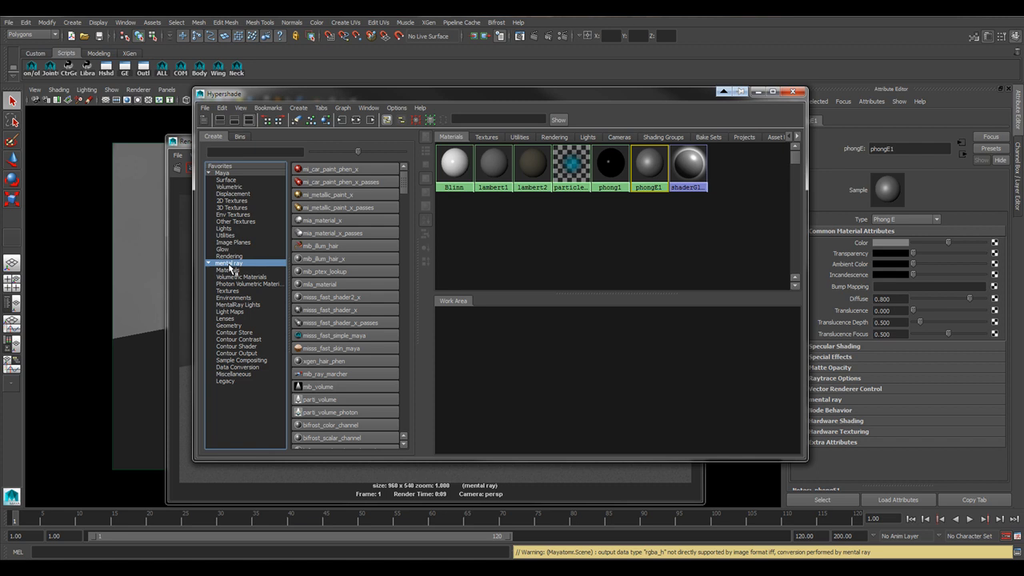
{"action": "scroll", "coordinate": [361, 256], "scroll_direction": "down", "scroll_amount": 15}
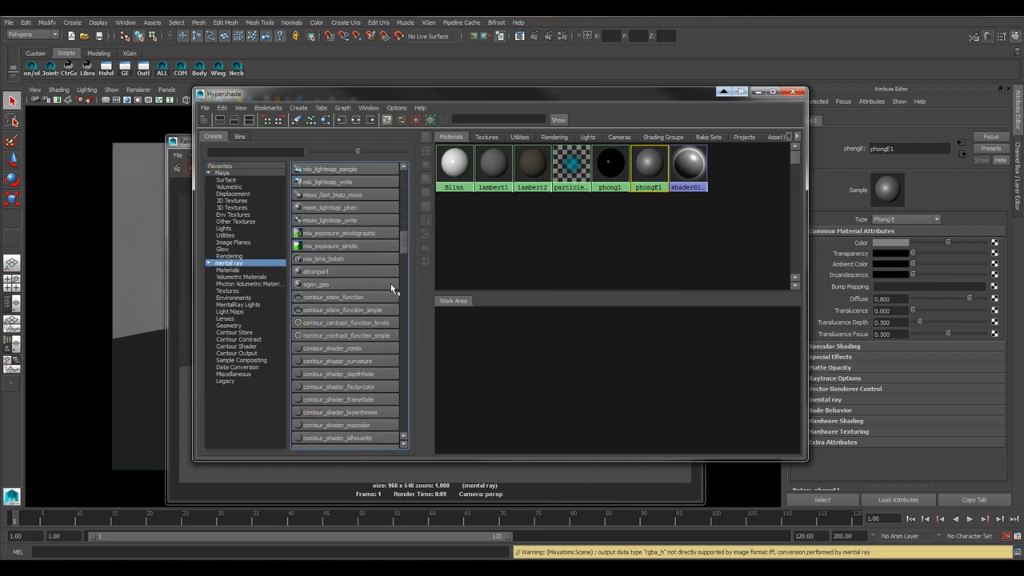
{"action": "left_click_drag", "start_coordinate": [405, 246], "coordinate": [402, 184]}
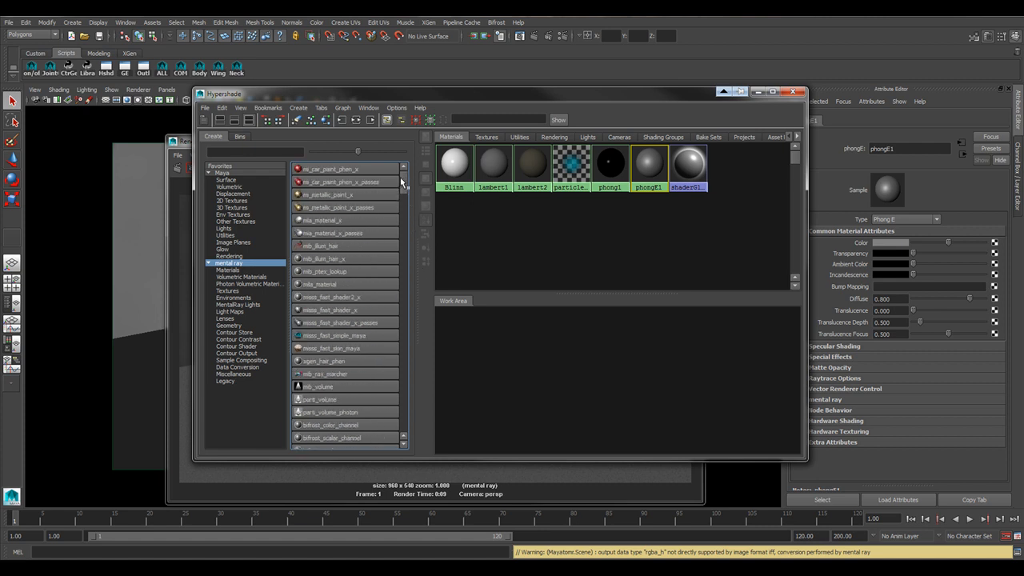
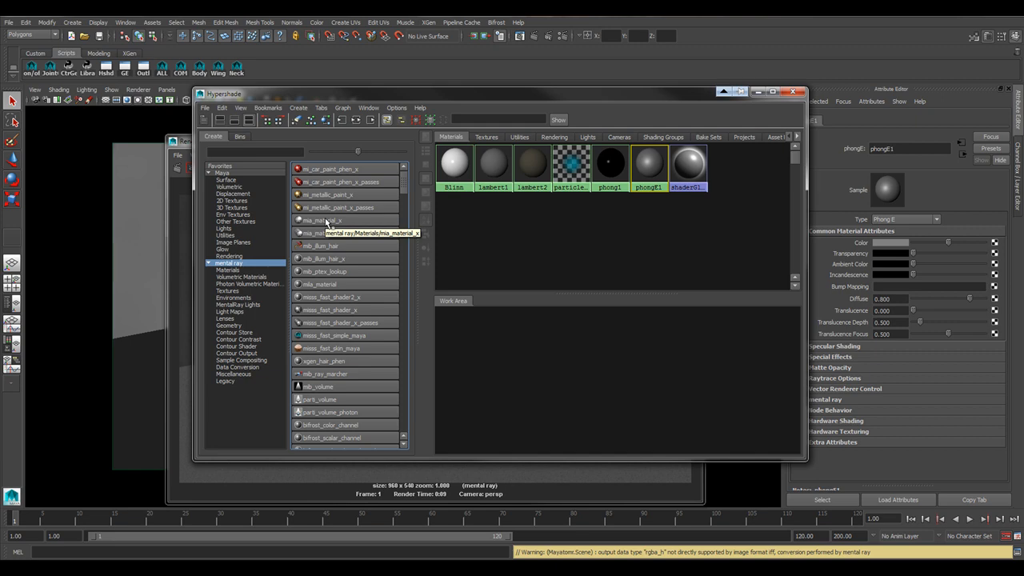
Select the right sphere in the viewport and create a mi_car_paint_phen_x material in the Hypershade
{"action": "left_click_drag", "start_coordinate": [463, 96], "coordinate": [1006, 123]}
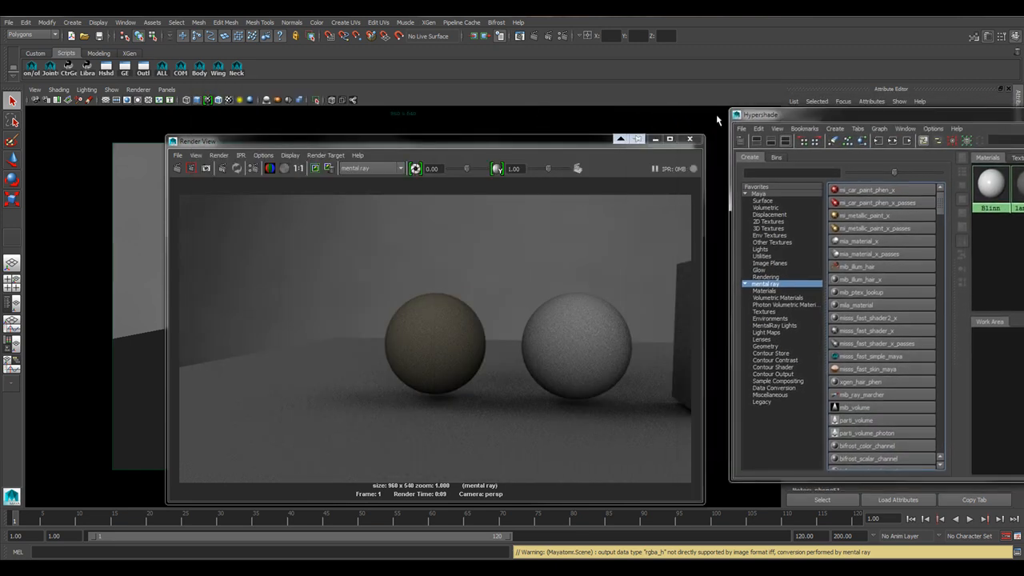
{"action": "left_click", "coordinate": [624, 140]}
{"action": "left_click", "coordinate": [543, 294]}
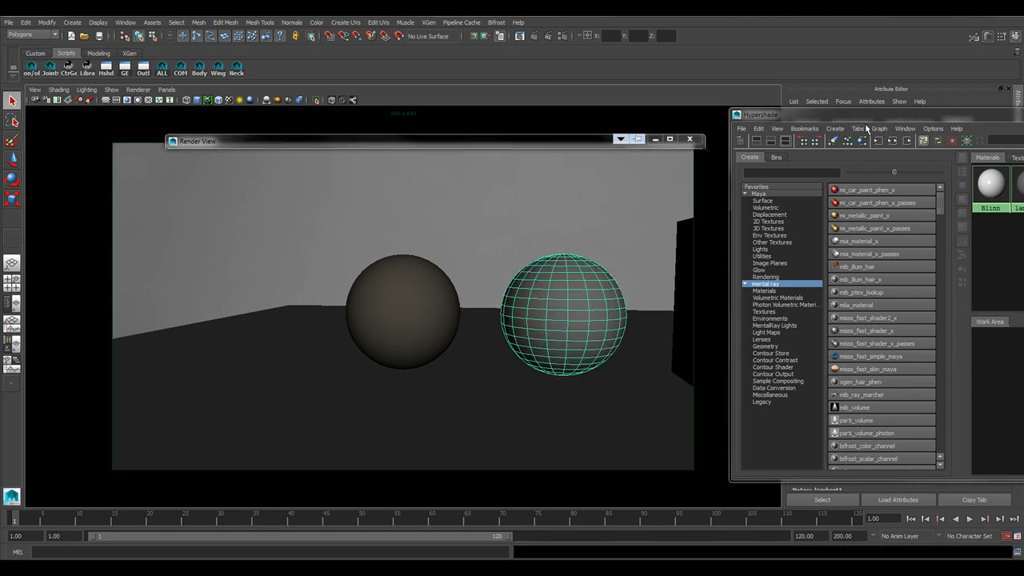
{"action": "left_click_drag", "start_coordinate": [868, 114], "coordinate": [573, 152]}
{"action": "left_click", "coordinate": [574, 230]}
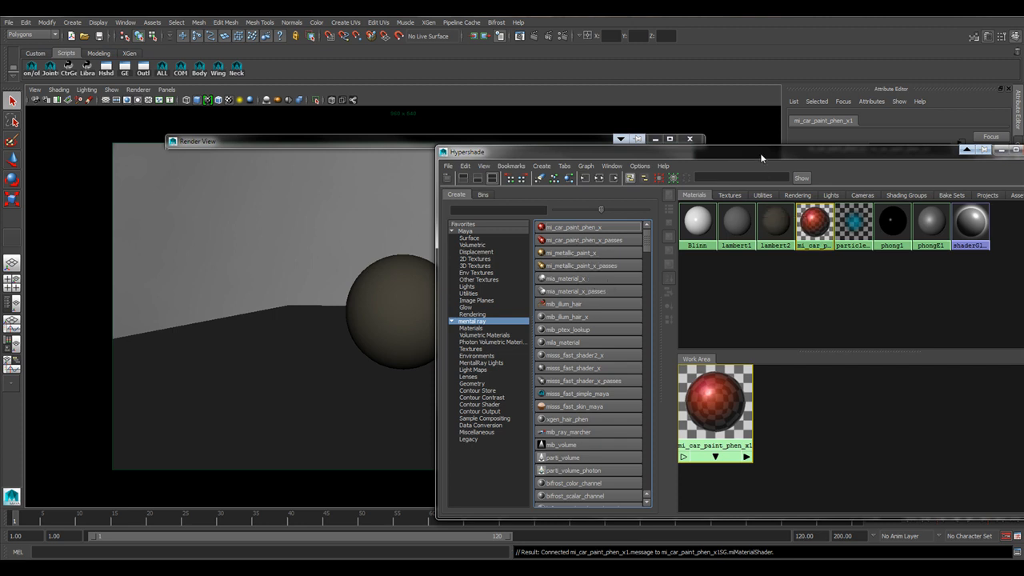
Darken the car paint's Base Color to deep red and try a near-white Edge Color before returning it to black
{"action": "left_click_drag", "start_coordinate": [761, 157], "coordinate": [438, 144]}
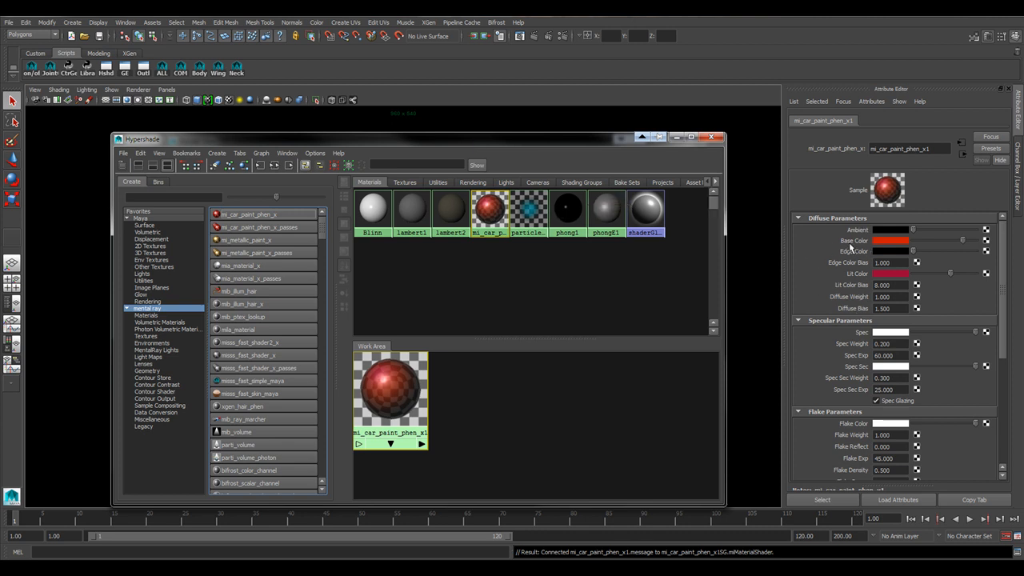
{"action": "left_click_drag", "start_coordinate": [962, 240], "coordinate": [932, 242]}
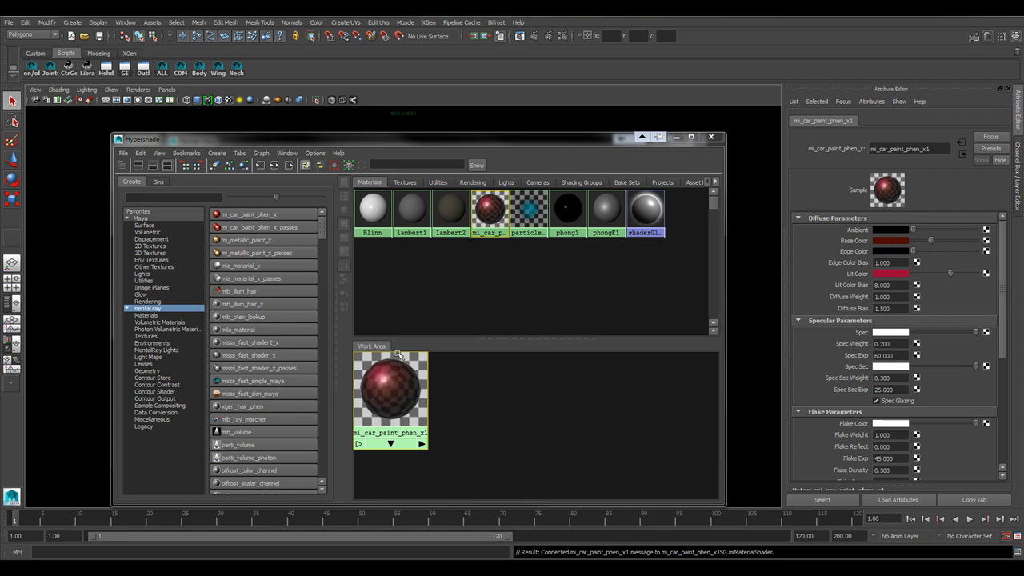
{"action": "left_click_drag", "start_coordinate": [914, 252], "coordinate": [964, 251]}
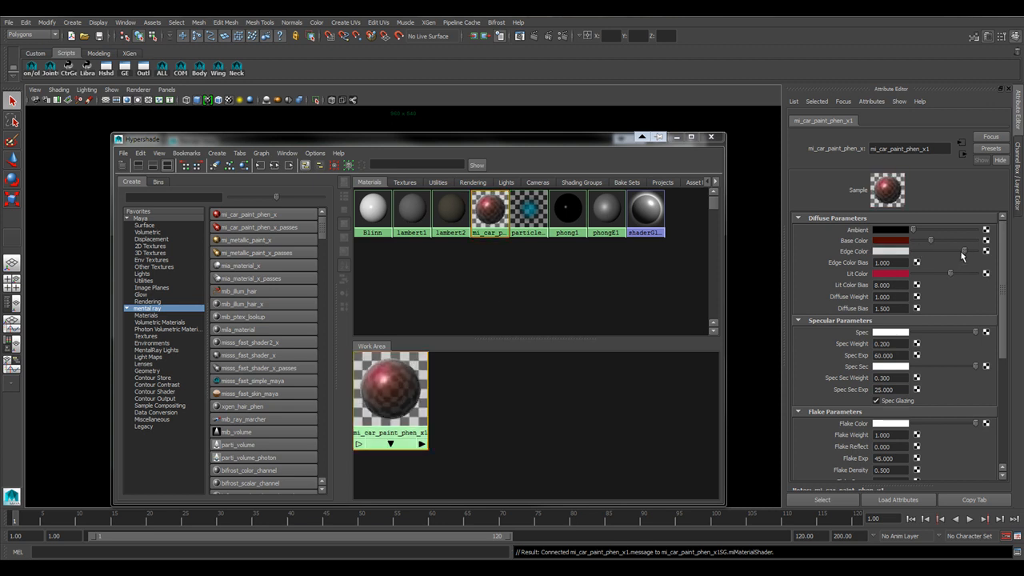
{"action": "left_click_drag", "start_coordinate": [964, 252], "coordinate": [912, 252]}
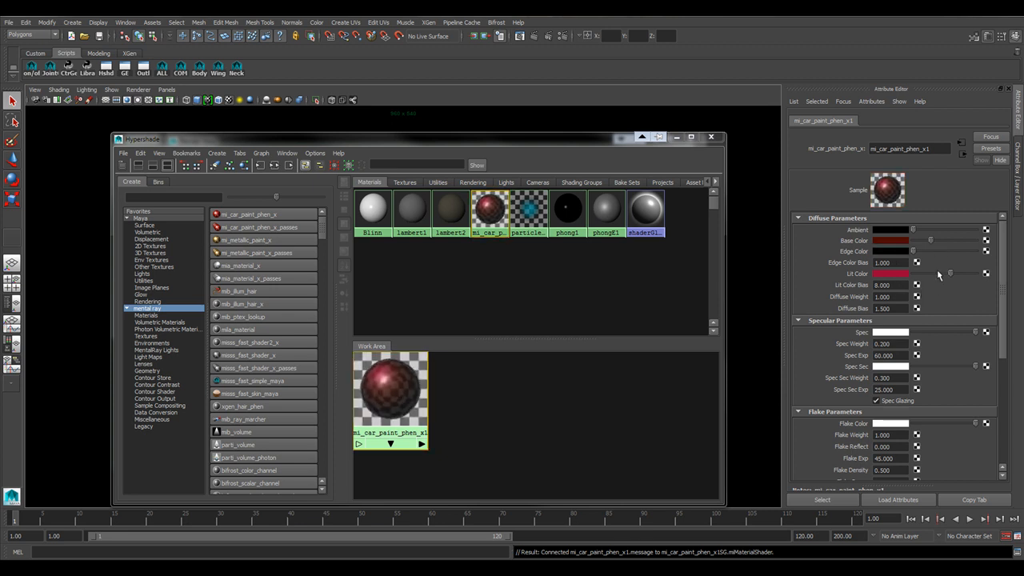
Brighten the car paint's Lit Color slightly and look through its Specular and Flake parameters
{"action": "mouse_move", "coordinate": [947, 275]}
{"action": "left_mouse_down"}
{"action": "mouse_move", "coordinate": [973, 274]}
{"action": "mouse_move", "coordinate": [922, 280]}
{"action": "mouse_move", "coordinate": [965, 281]}
{"action": "mouse_move", "coordinate": [950, 276]}
{"action": "left_mouse_up"}
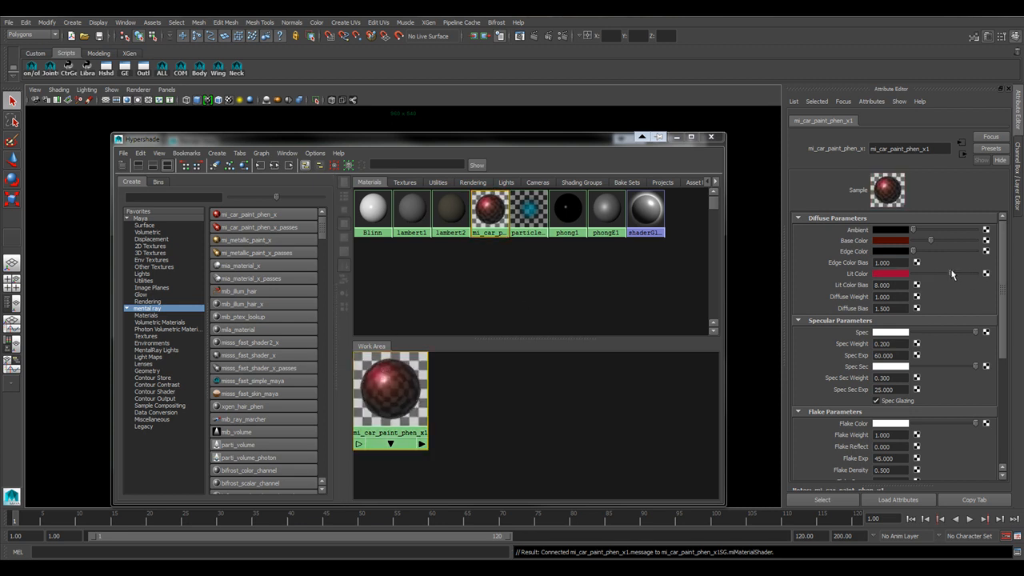
{"action": "left_click_drag", "start_coordinate": [950, 273], "coordinate": [959, 274]}
{"action": "scroll", "coordinate": [913, 381], "scroll_direction": "down", "scroll_amount": 3}
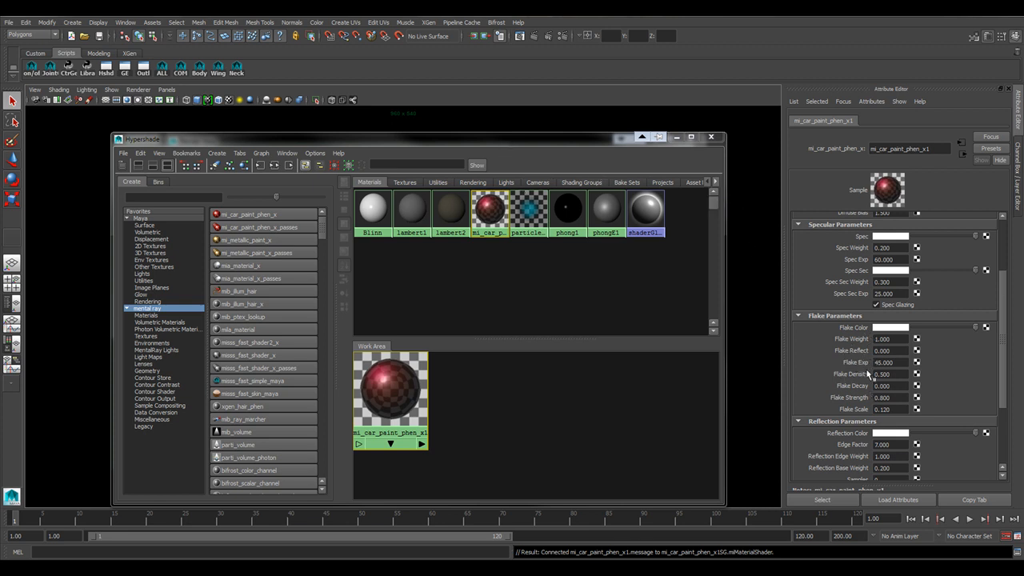
Assign the car paint material to the right sphere and render the scene with mental ray
{"action": "left_click_drag", "start_coordinate": [535, 137], "coordinate": [545, 234]}
{"action": "left_click", "coordinate": [551, 304]}
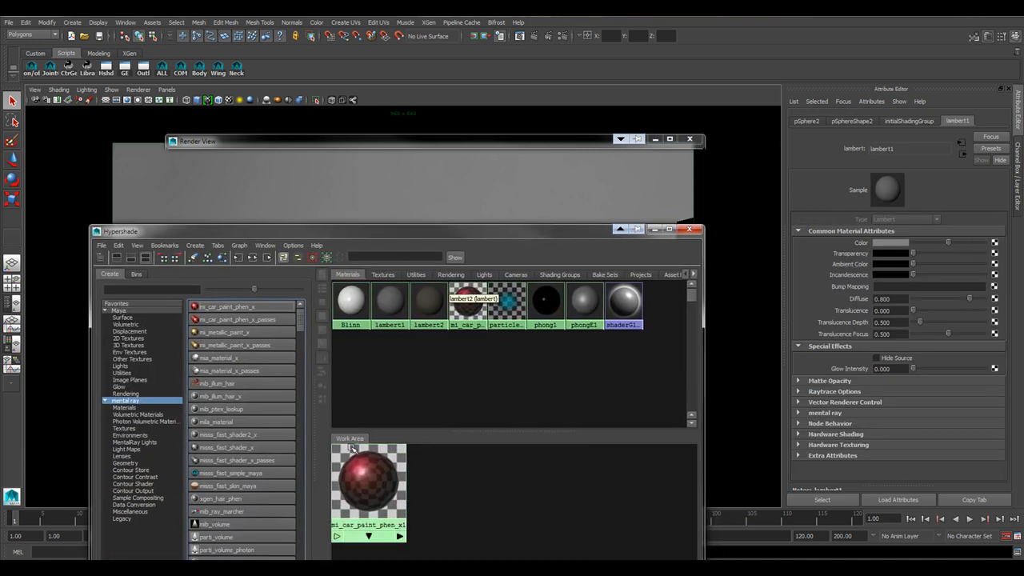
{"action": "right_click_drag", "start_coordinate": [370, 460], "coordinate": [384, 424]}
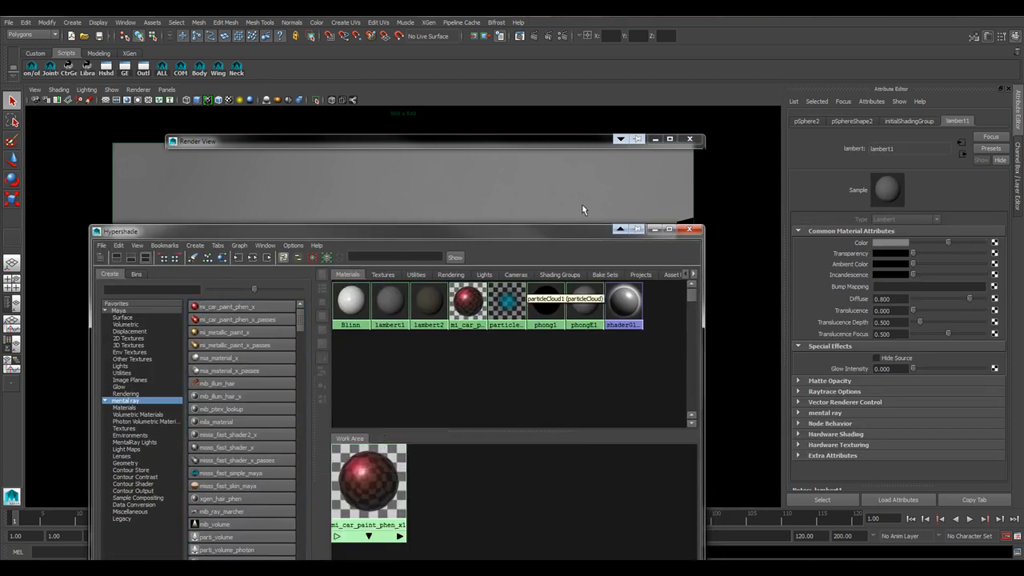
{"action": "left_click_drag", "start_coordinate": [553, 232], "coordinate": [628, 569]}
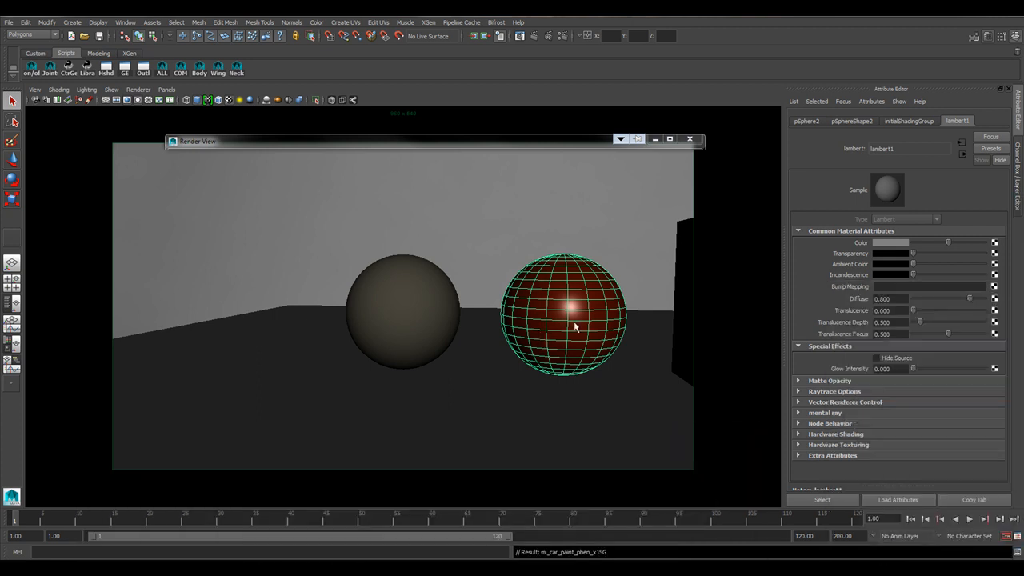
{"action": "left_click", "coordinate": [536, 36]}
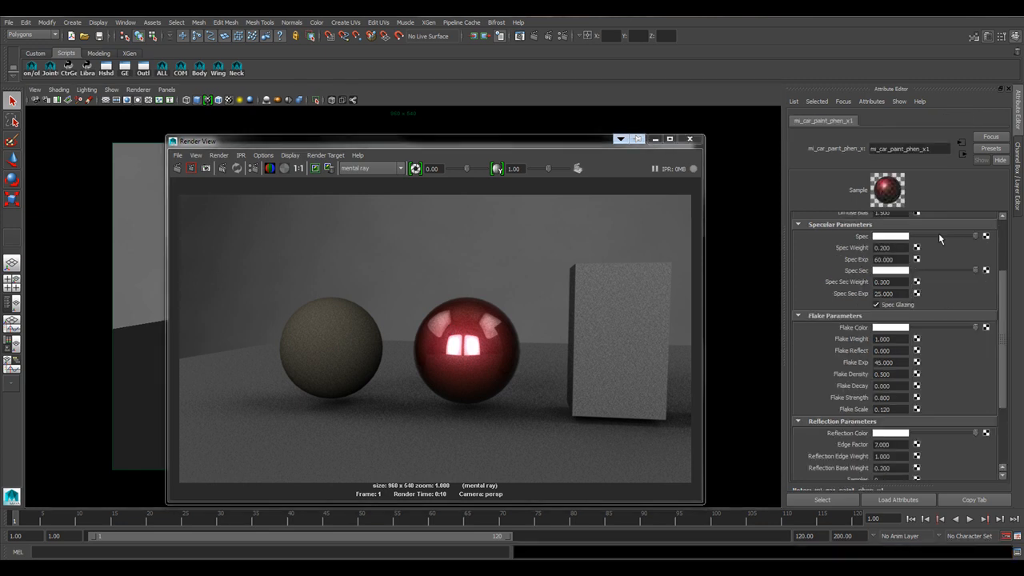
Brighten the car paint's Lit Color to a vivid pinkish red and render only a region around its sphere
{"action": "scroll", "coordinate": [938, 232], "scroll_direction": "up", "scroll_amount": 3}
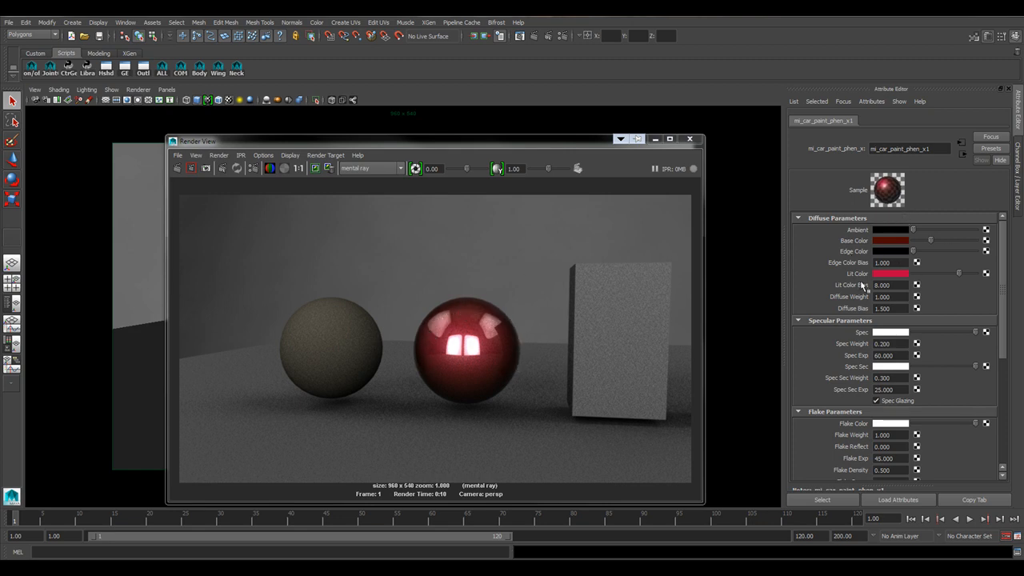
{"action": "left_click_drag", "start_coordinate": [964, 276], "coordinate": [976, 276]}
{"action": "left_click_drag", "start_coordinate": [396, 277], "coordinate": [542, 417]}
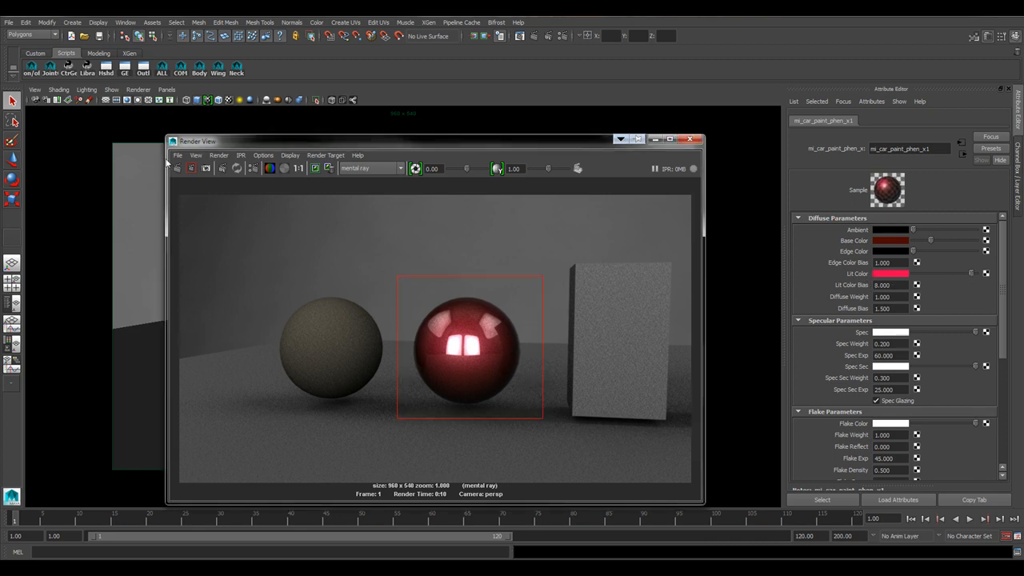
{"action": "left_click", "coordinate": [193, 168]}
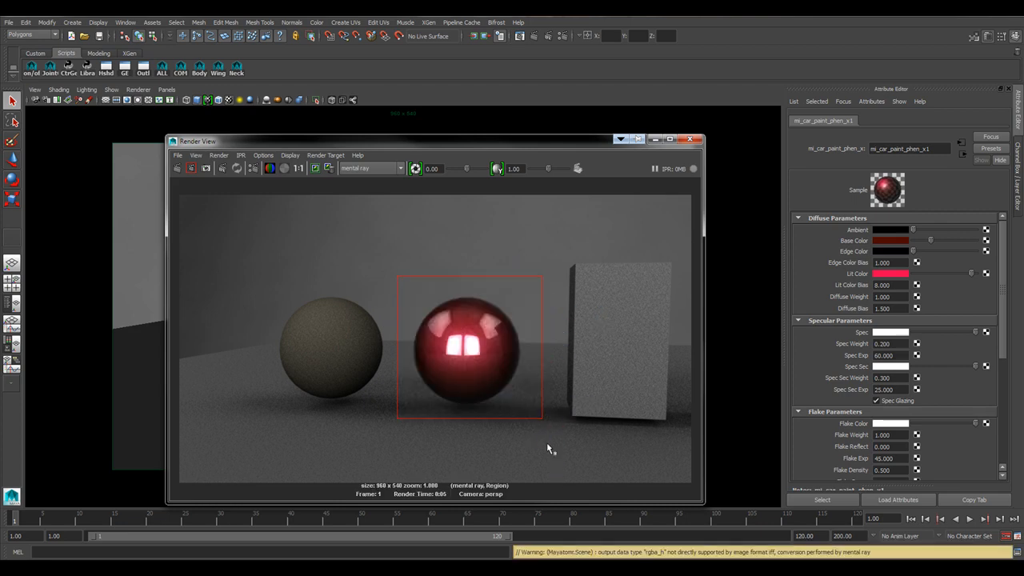
Set the car paint's Edge Color to bright red and re-render the region around the sphere
{"action": "left_click_drag", "start_coordinate": [914, 251], "coordinate": [955, 253]}
{"action": "left_click", "coordinate": [885, 252]}
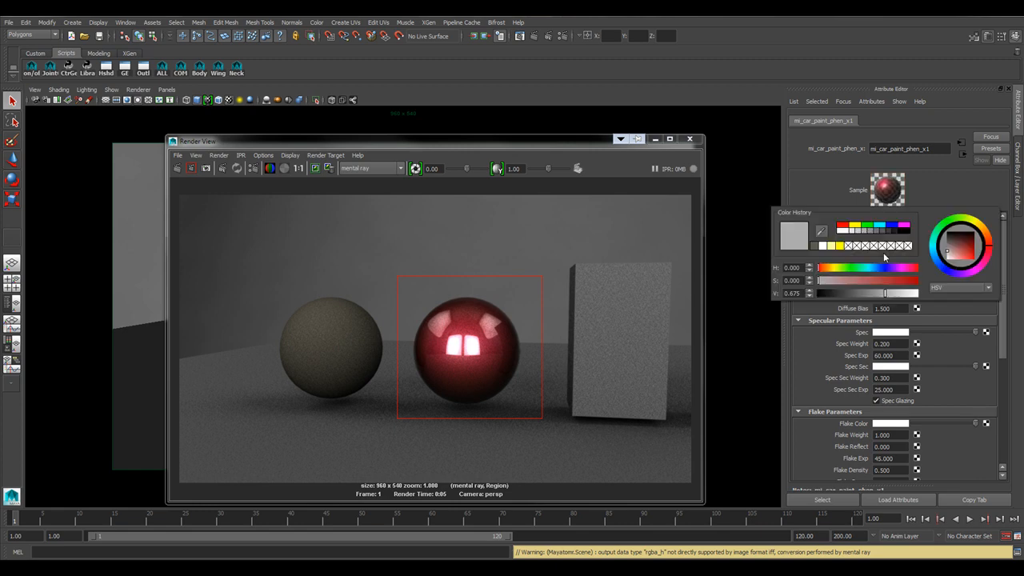
{"action": "left_click", "coordinate": [841, 227]}
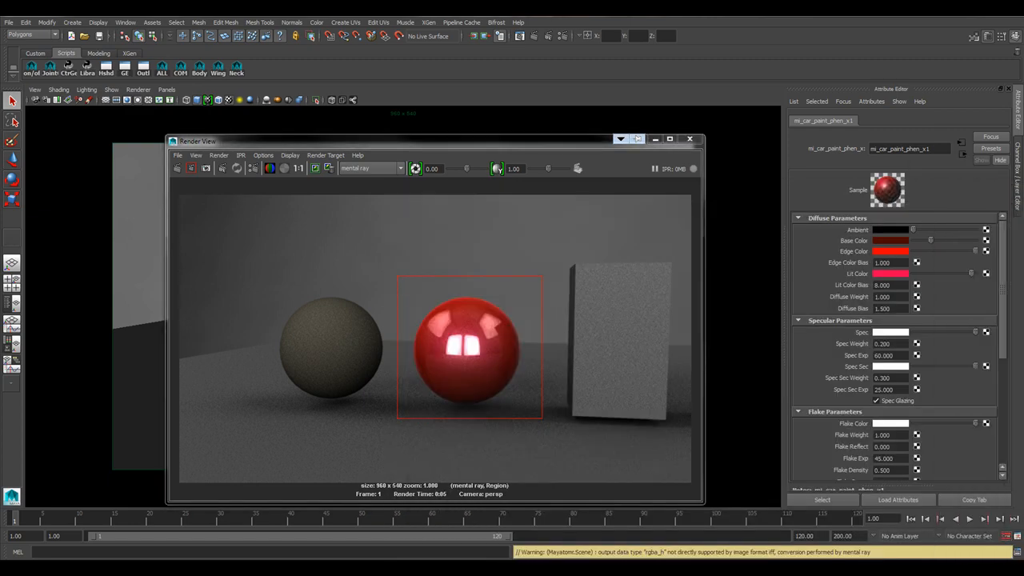
{"action": "scroll", "coordinate": [891, 404], "scroll_direction": "down", "scroll_amount": 3}
{"action": "scroll", "coordinate": [934, 252], "scroll_direction": "up", "scroll_amount": 3}
{"action": "scroll", "coordinate": [893, 284], "scroll_direction": "down", "scroll_amount": 6}
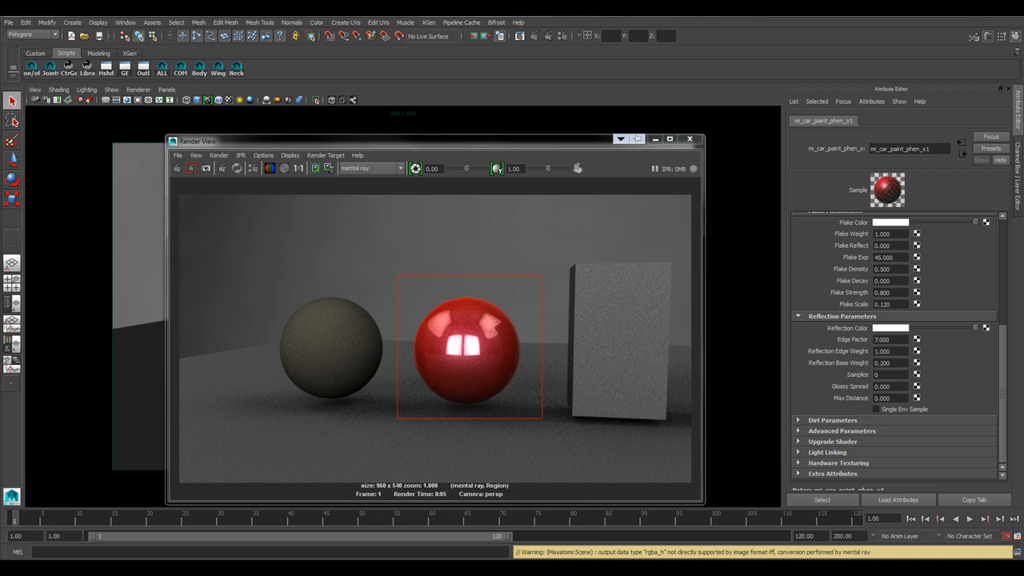
Create a mia_material_x material in the Hypershade and bring the Render View back to the front
{"action": "left_click_drag", "start_coordinate": [581, 148], "coordinate": [432, 147]}
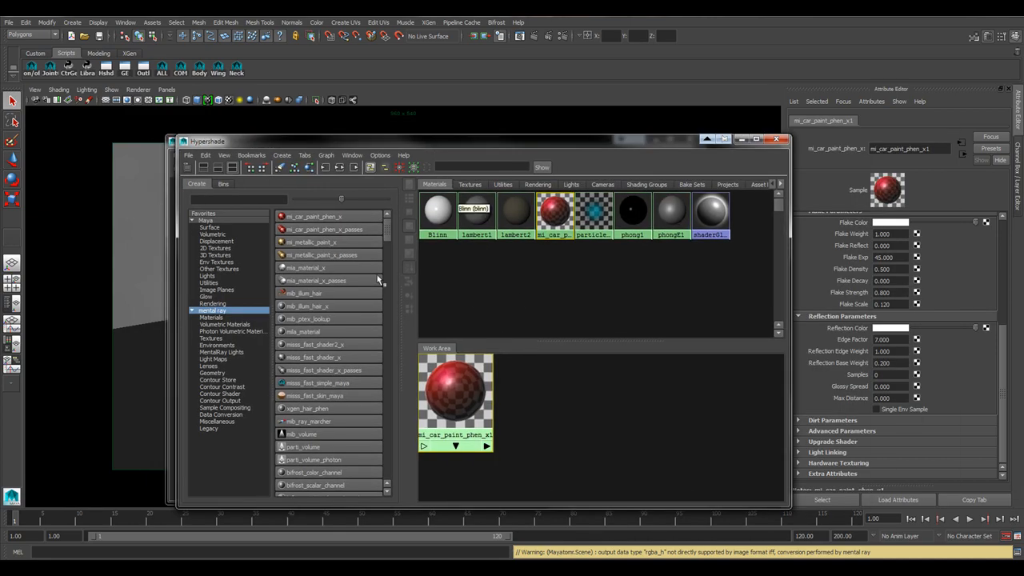
{"action": "left_click", "coordinate": [289, 269]}
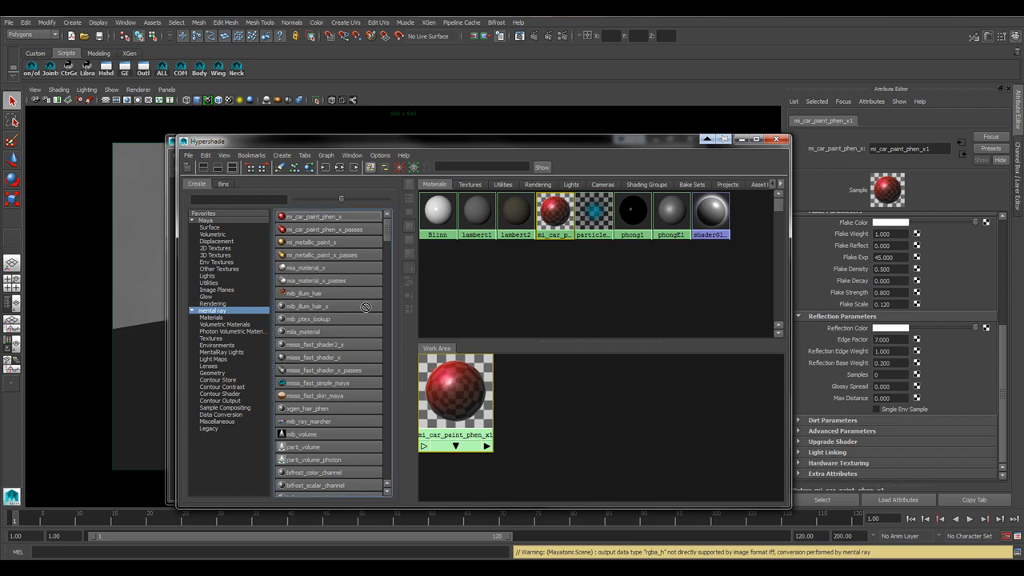
{"action": "left_click_drag", "start_coordinate": [529, 144], "coordinate": [912, 159]}
{"action": "left_click", "coordinate": [598, 144]}
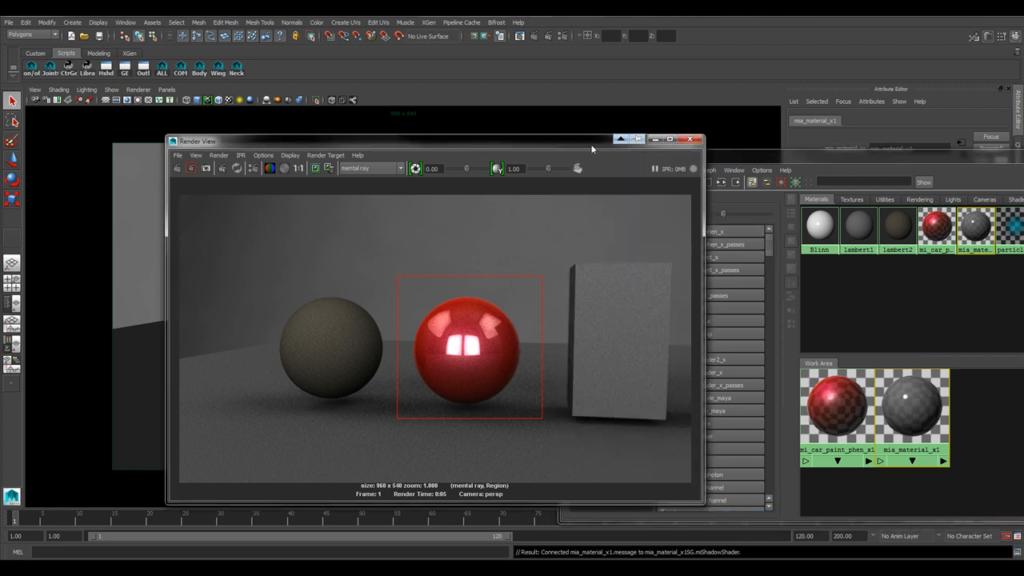
Delete the car paint material, assign mia_material_x1 to the right sphere, and restore the Render View beside the material's attributes
{"action": "left_click", "coordinate": [620, 139]}
{"action": "left_click", "coordinate": [421, 296]}
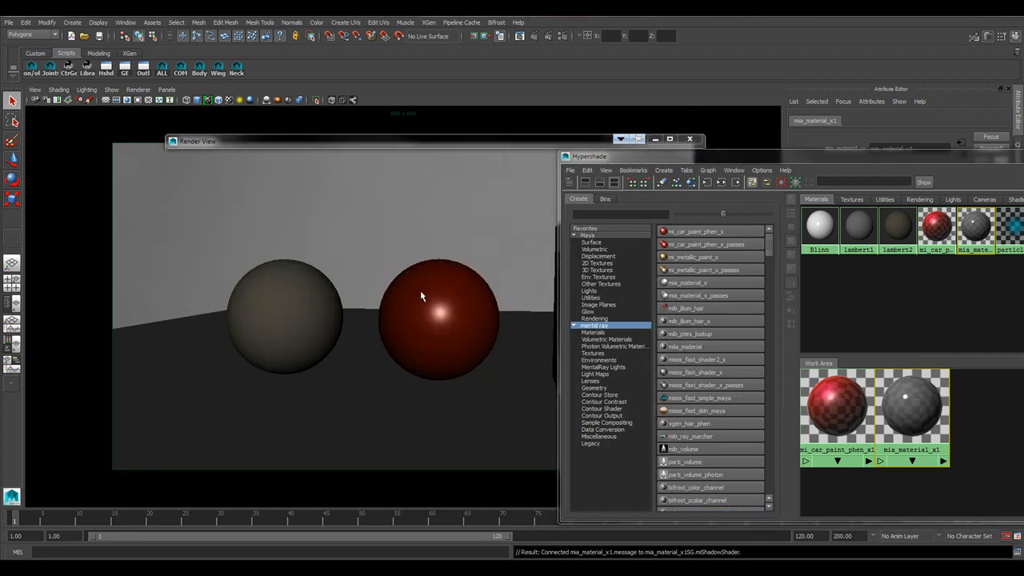
{"action": "left_click", "coordinate": [833, 398]}
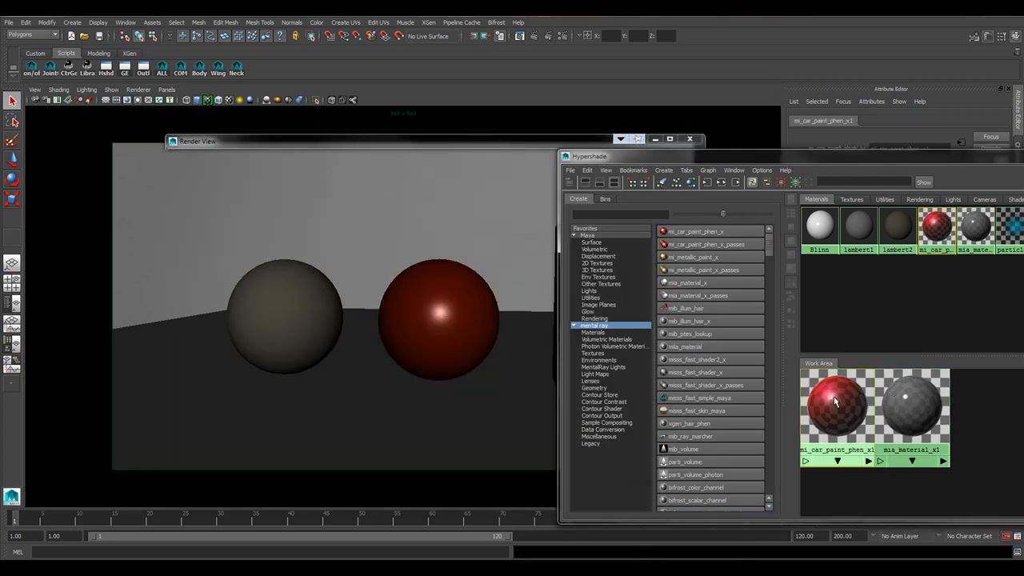
{"action": "key", "text": "Delete"}
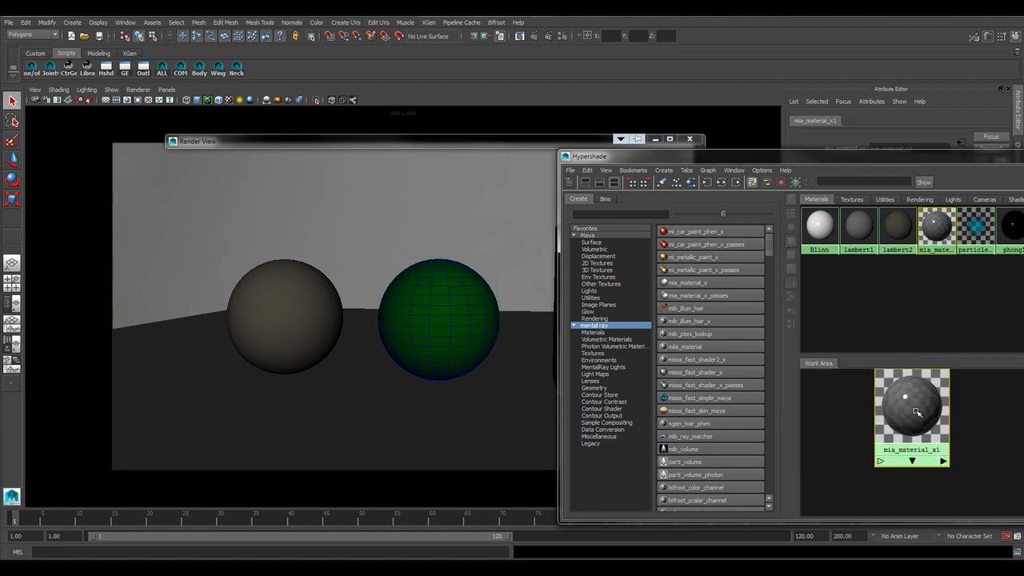
{"action": "middle_click_drag", "start_coordinate": [915, 411], "coordinate": [470, 320]}
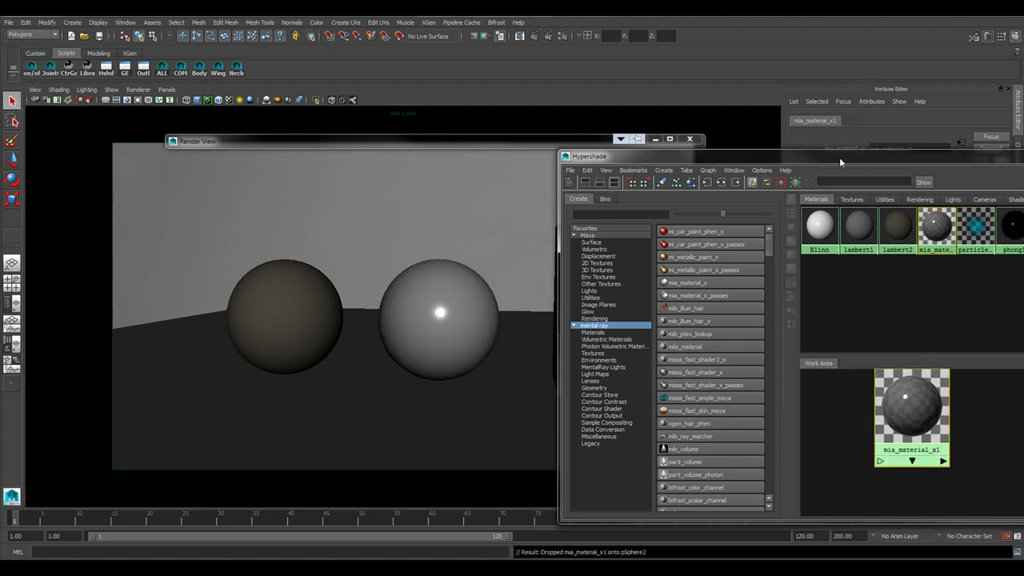
{"action": "left_click_drag", "start_coordinate": [839, 157], "coordinate": [1023, 141]}
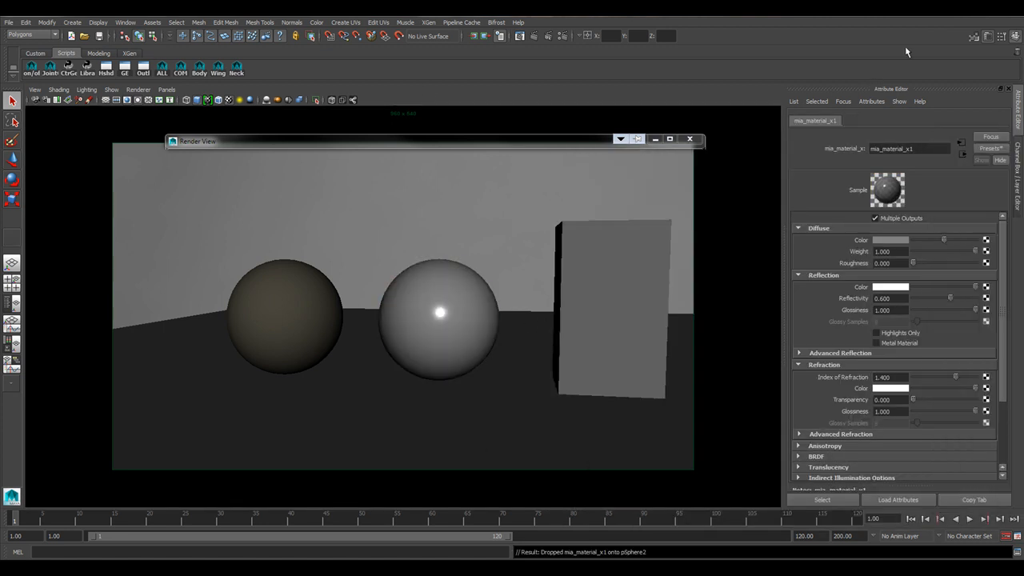
{"action": "left_click", "coordinate": [620, 140]}
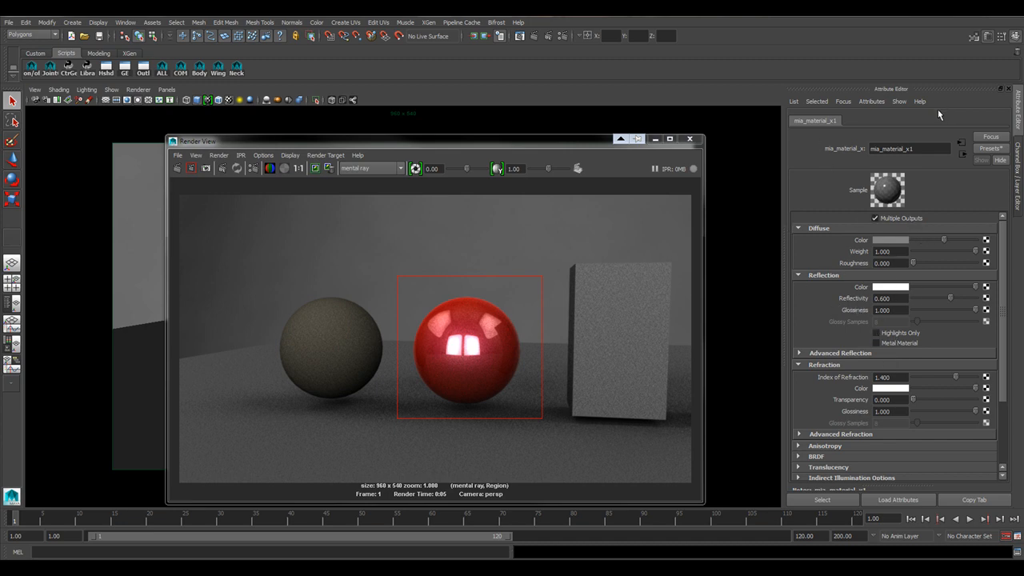
Lighten the mia_material_x's grey diffuse color slightly and move the Render View clear of the attributes
{"action": "mouse_move", "coordinate": [943, 239]}
{"action": "left_mouse_down"}
{"action": "mouse_move", "coordinate": [964, 241]}
{"action": "mouse_move", "coordinate": [948, 240]}
{"action": "left_mouse_up"}
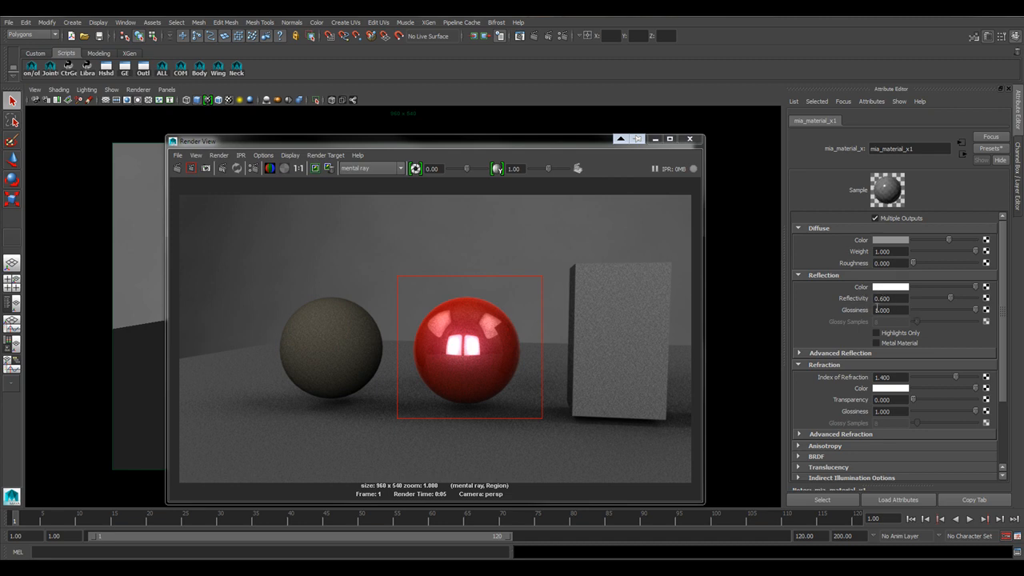
{"action": "mouse_move", "coordinate": [879, 307]}
{"action": "left_click_drag", "start_coordinate": [576, 147], "coordinate": [526, 135]}
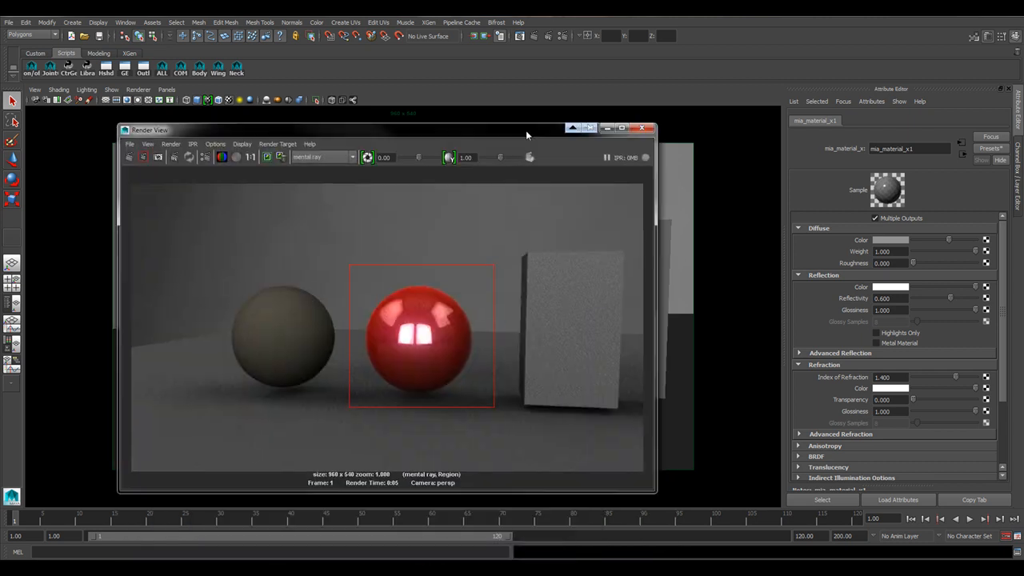
Replace the mia_material_x settings with the Chrome preset and re-render the region around the right sphere
{"action": "left_click", "coordinate": [995, 150]}
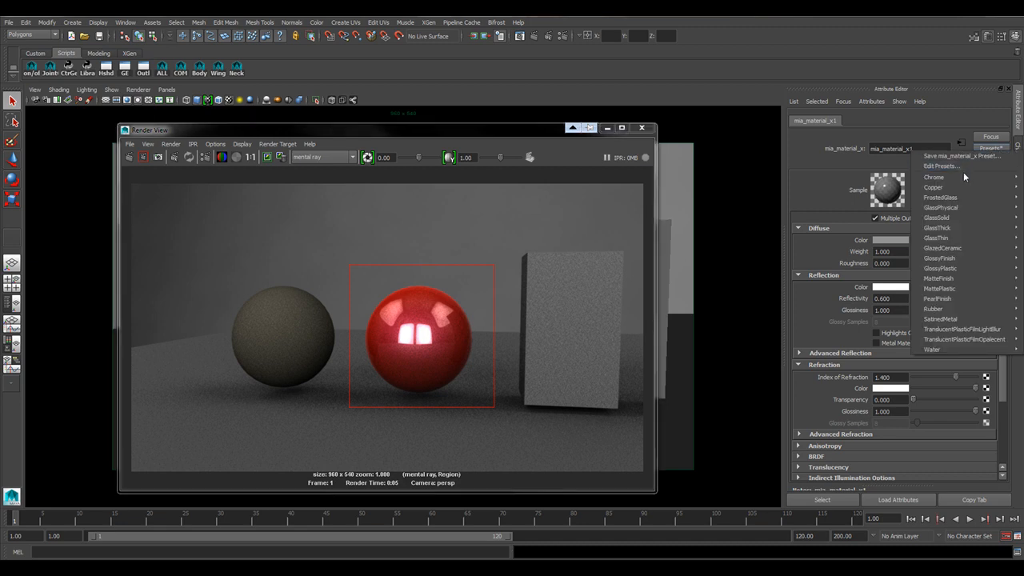
{"action": "mouse_move", "coordinate": [958, 321]}
{"action": "mouse_move", "coordinate": [953, 218]}
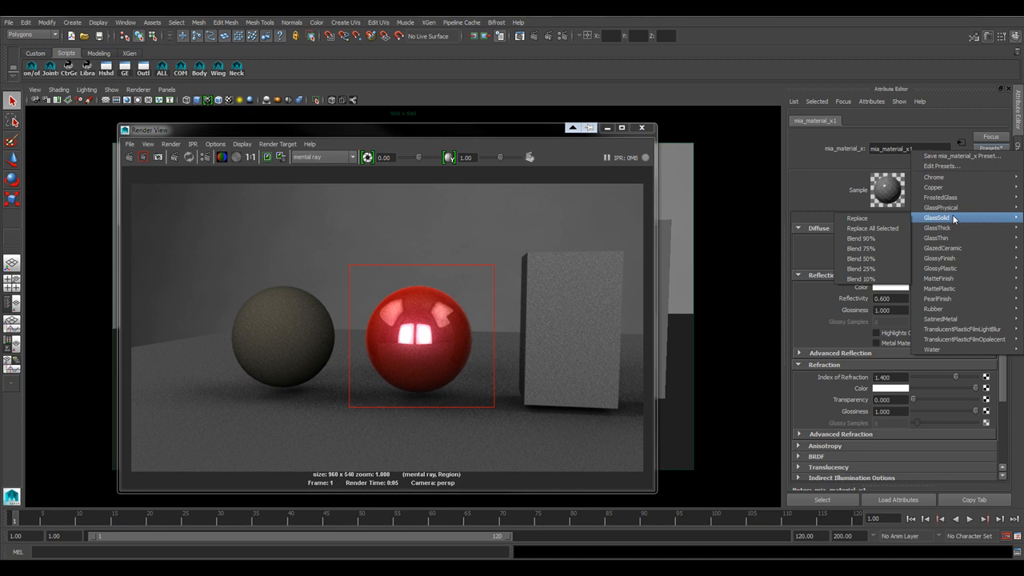
{"action": "mouse_move", "coordinate": [940, 188]}
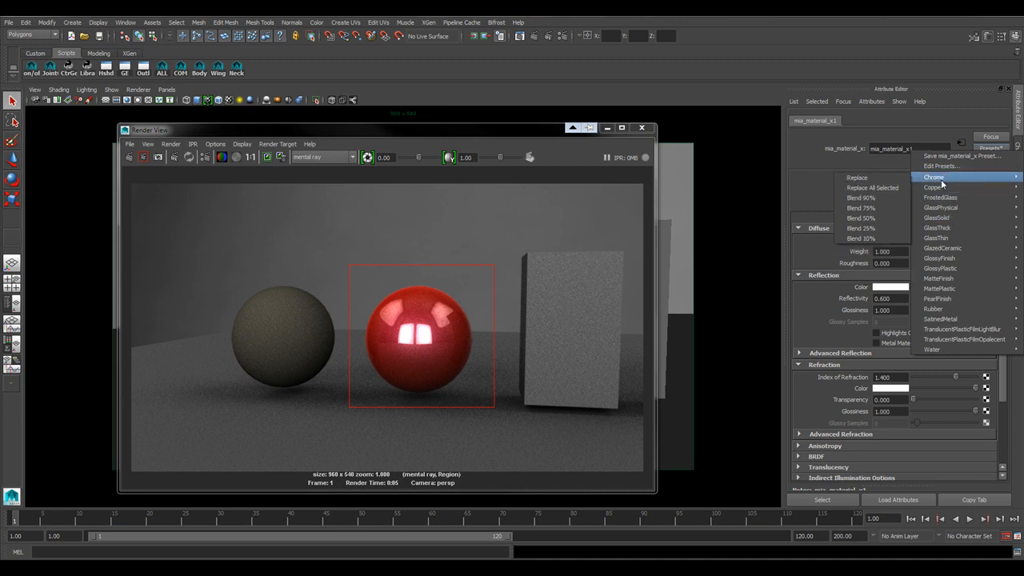
{"action": "left_click", "coordinate": [883, 180]}
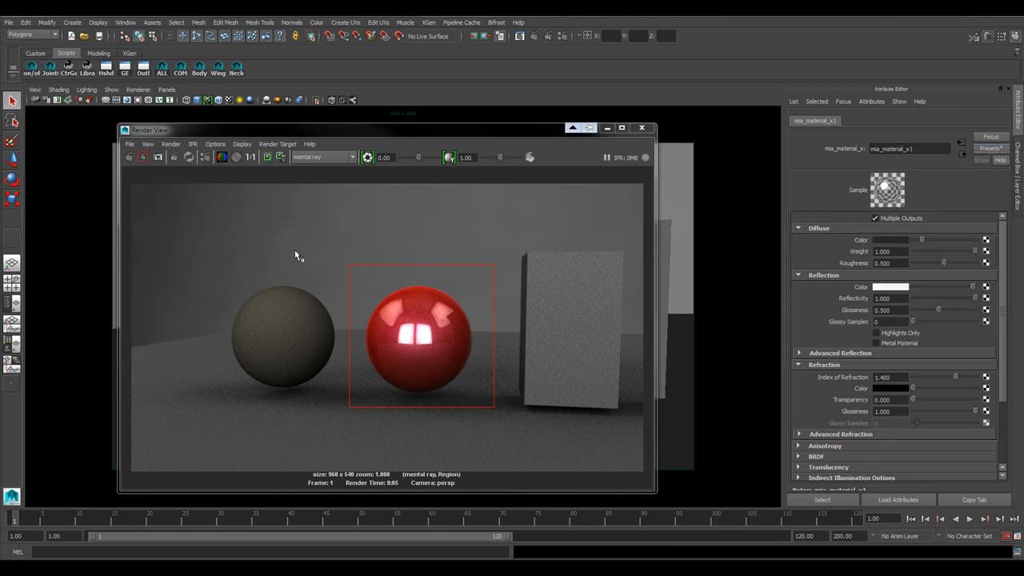
{"action": "left_click", "coordinate": [143, 158]}
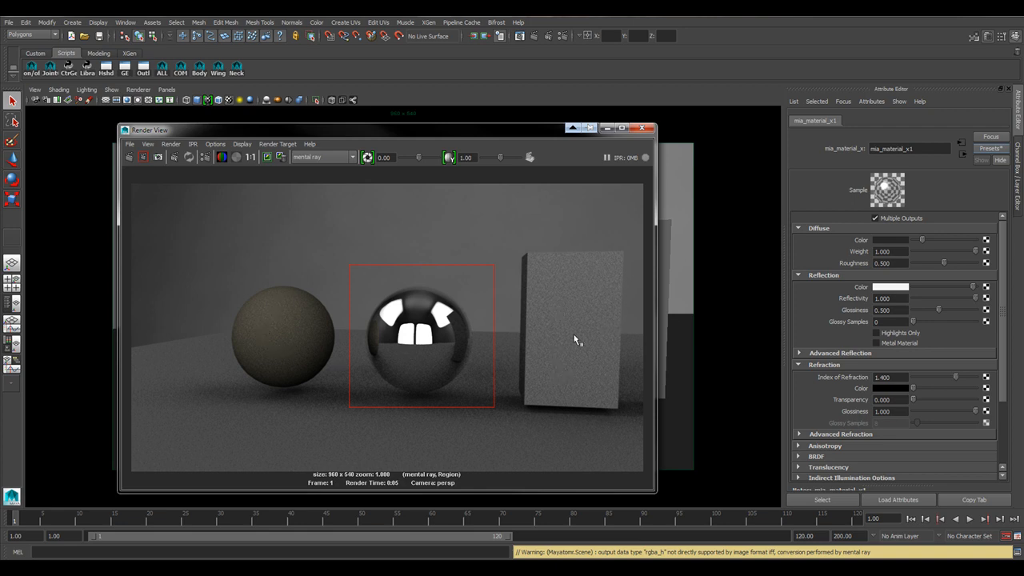
Apply the Copper preset to the mia_material_x and re-render the region around its sphere
{"action": "left_click", "coordinate": [989, 149]}
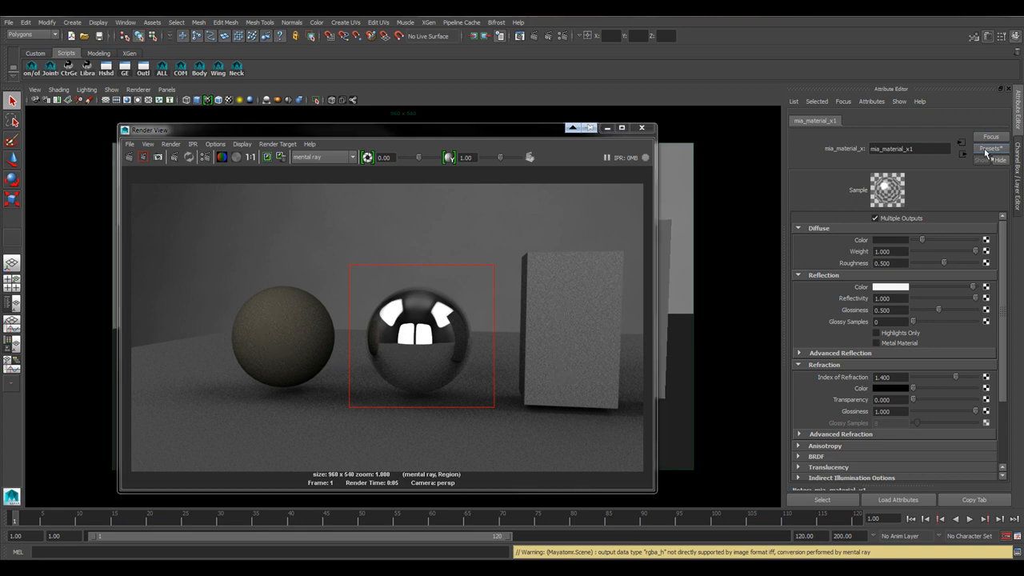
{"action": "mouse_move", "coordinate": [969, 186]}
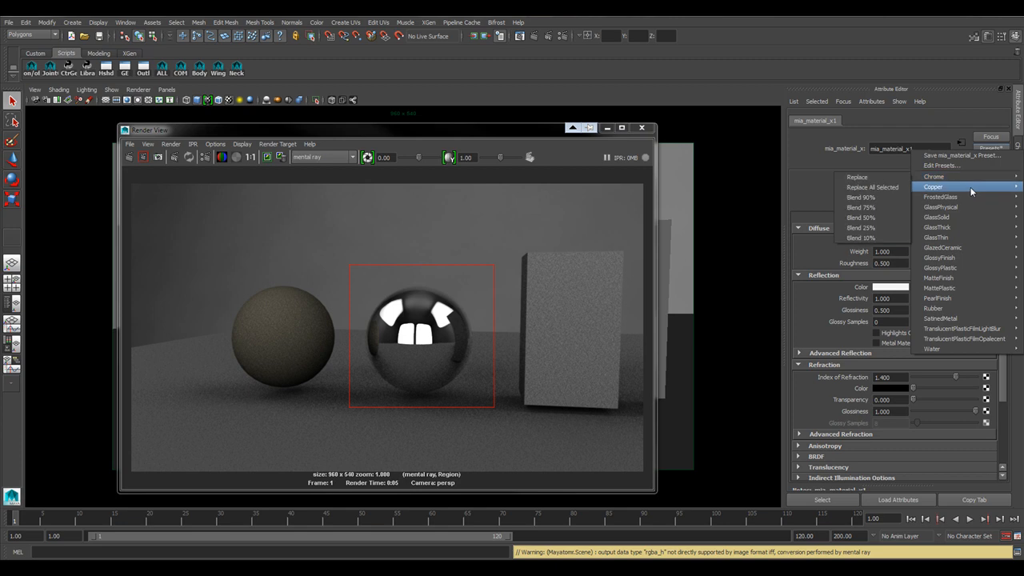
{"action": "left_click", "coordinate": [872, 189]}
{"action": "left_click", "coordinate": [143, 156]}
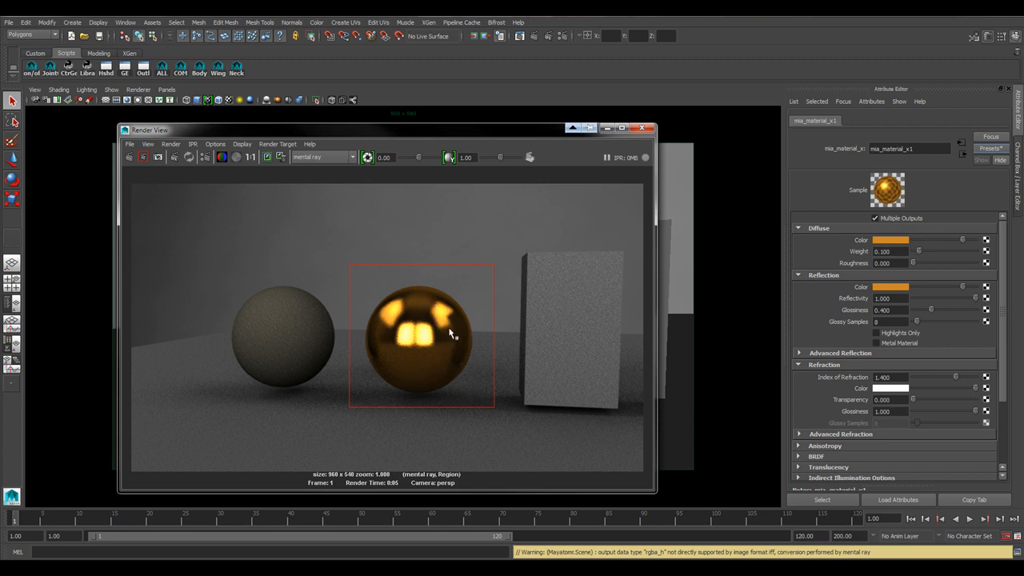
{"action": "double_click", "coordinate": [891, 321]}
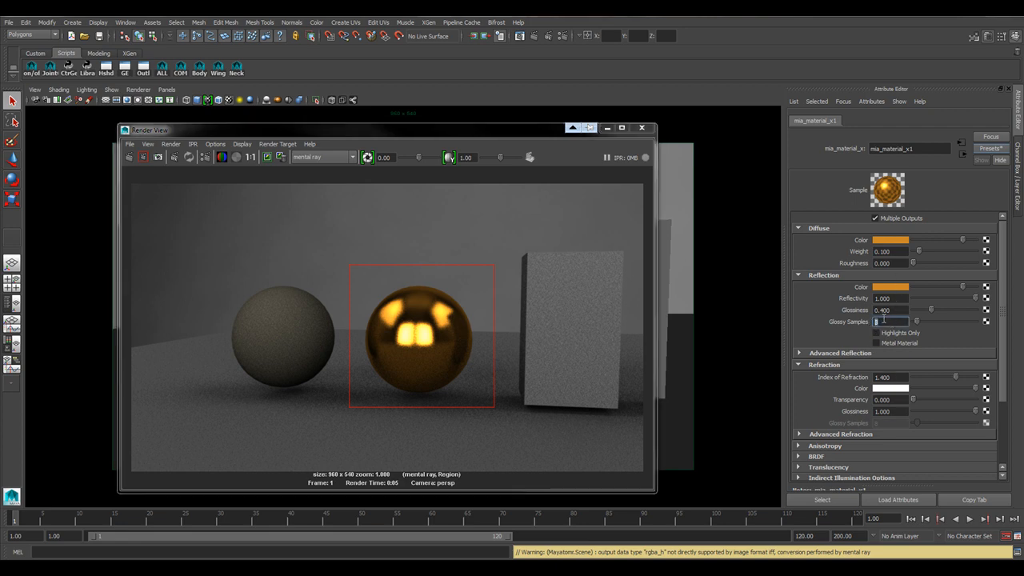
Apply a clear glass preset to the mia_material_x and re-render the sphere's region
{"action": "left_click", "coordinate": [991, 148]}
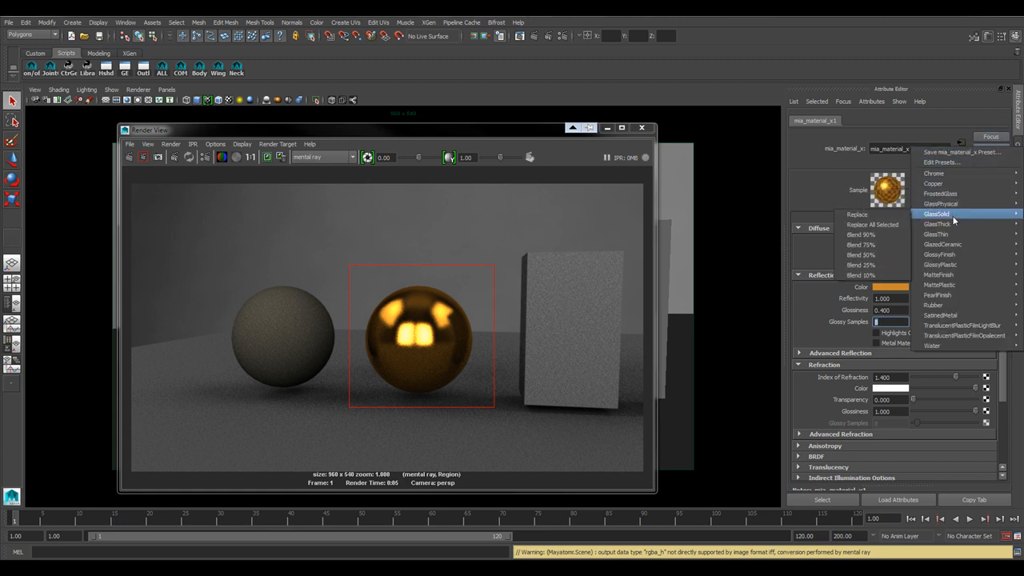
{"action": "left_click", "coordinate": [857, 225]}
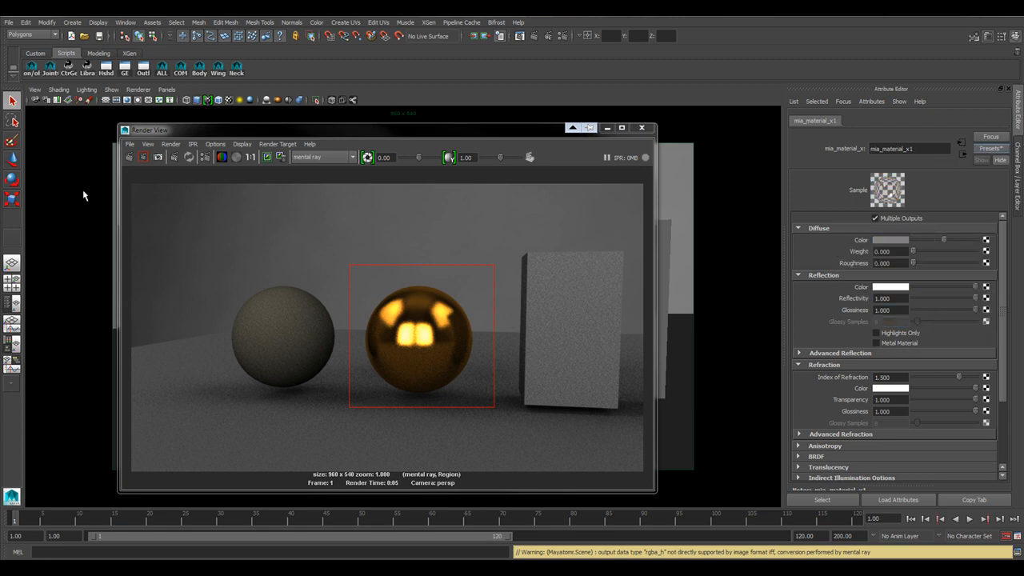
{"action": "left_click", "coordinate": [144, 157]}
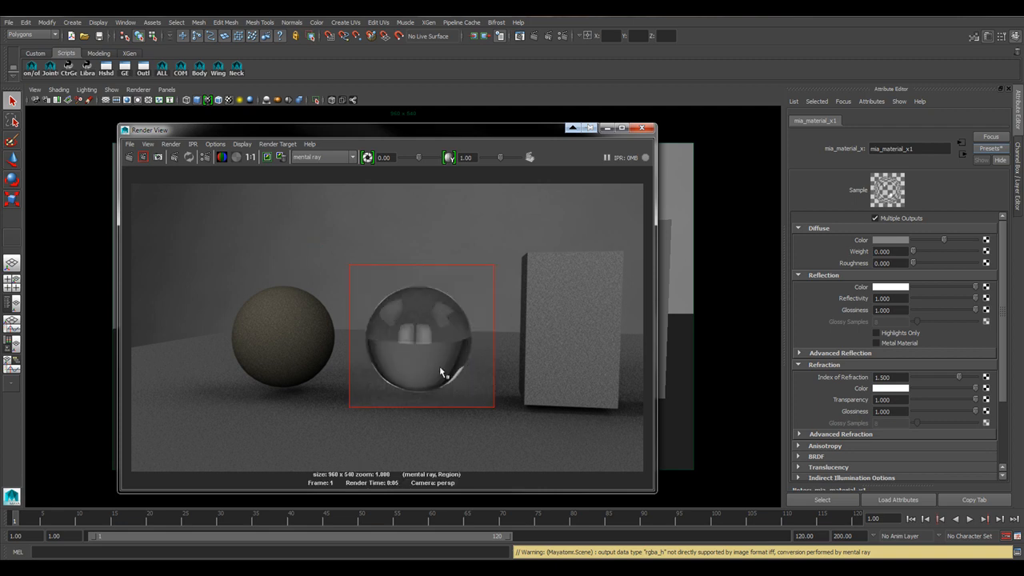
Replace the mia_material_x settings with the SatinedMetal preset, re-render the sphere's region, and clear the region marquee
{"action": "left_click", "coordinate": [992, 150]}
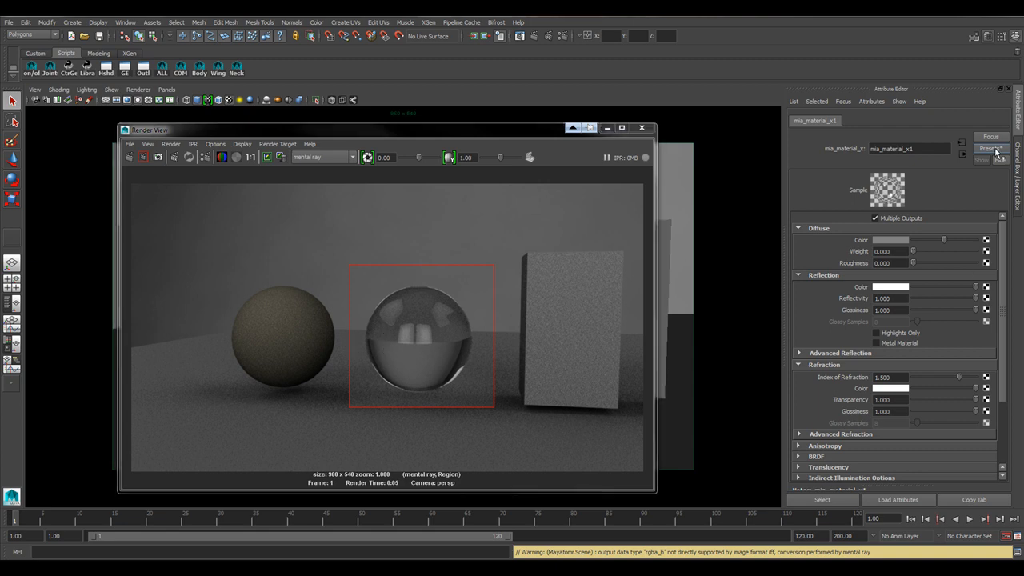
{"action": "left_click", "coordinate": [996, 151]}
{"action": "mouse_move", "coordinate": [957, 219]}
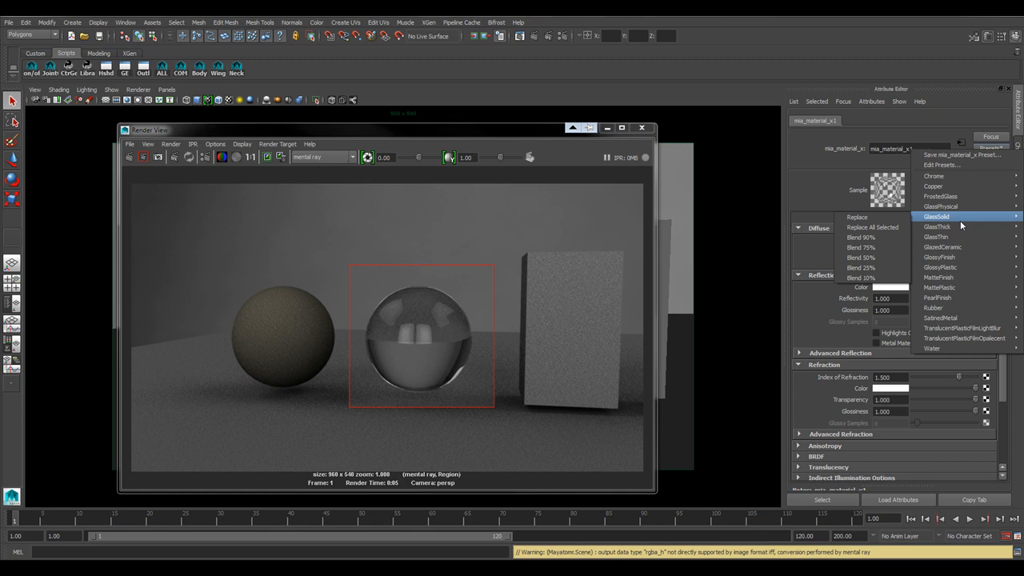
{"action": "mouse_move", "coordinate": [953, 299]}
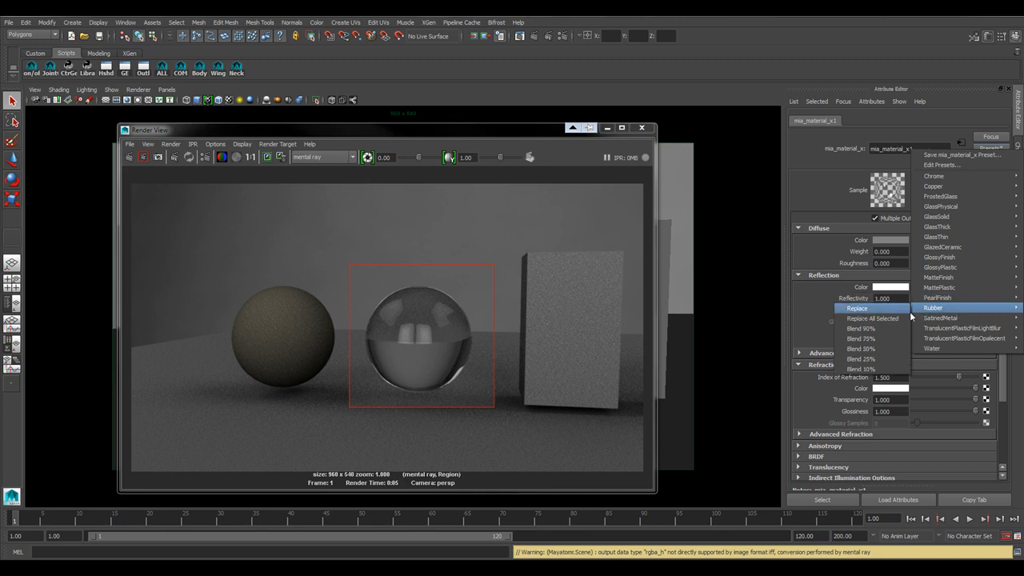
{"action": "mouse_move", "coordinate": [965, 321]}
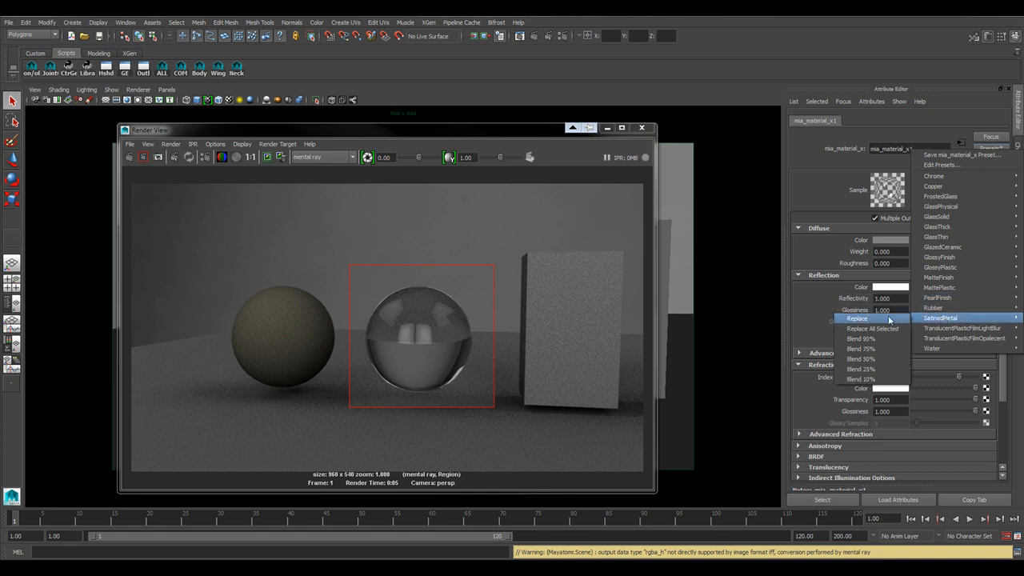
{"action": "left_click", "coordinate": [888, 320]}
{"action": "left_click", "coordinate": [143, 157]}
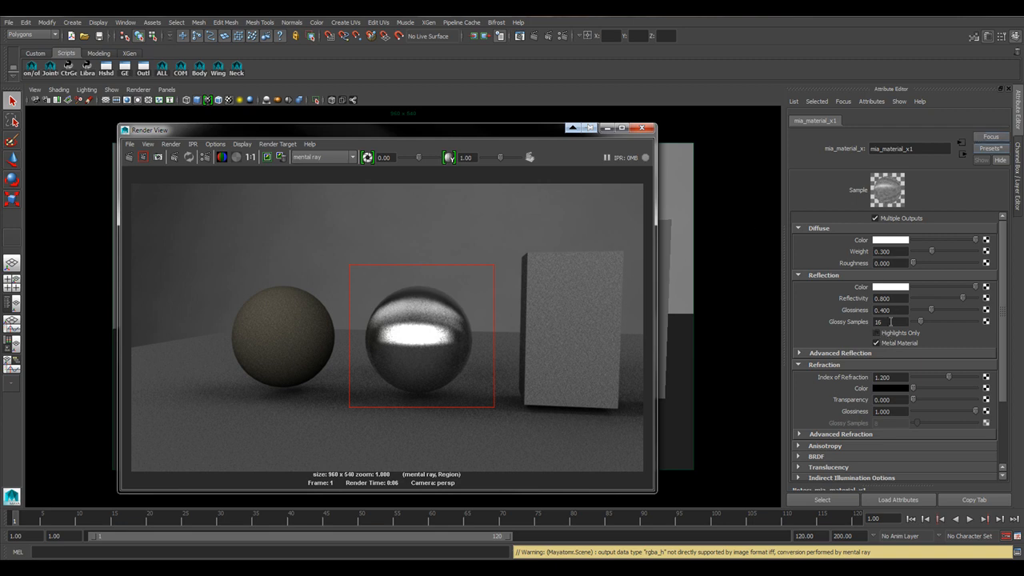
{"action": "left_click", "coordinate": [890, 321]}
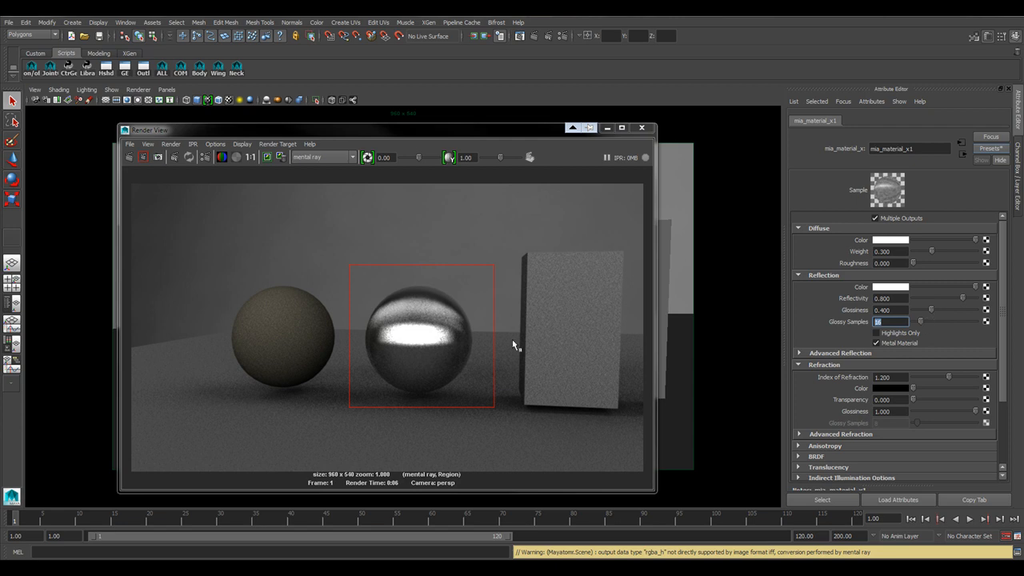
{"action": "left_click", "coordinate": [472, 240]}
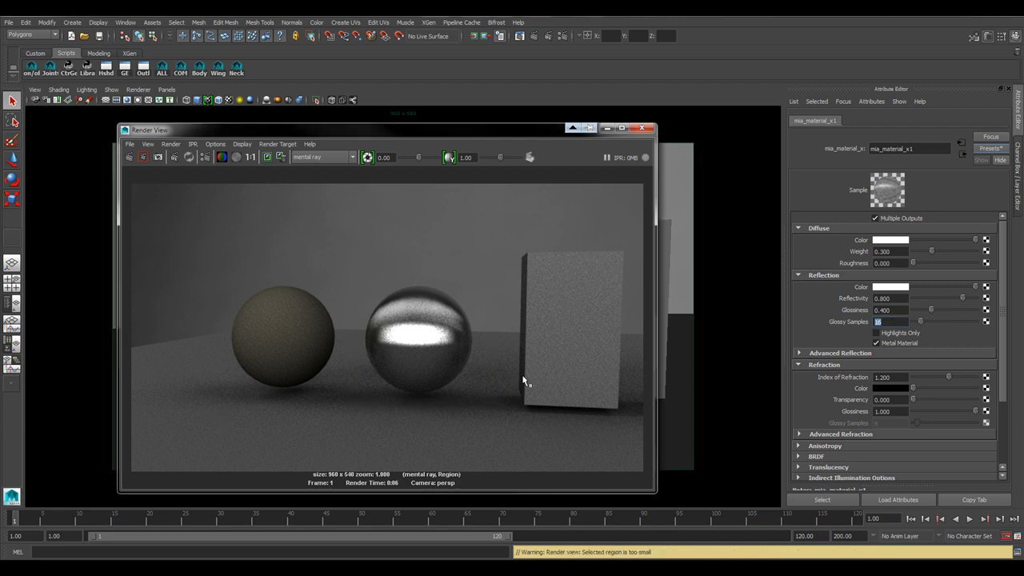
Review the Maya and mental ray shader lists in the Hypershade, then move its window off the scene
{"action": "left_click_drag", "start_coordinate": [1023, 73], "coordinate": [402, 105]}
{"action": "left_click", "coordinate": [195, 183]}
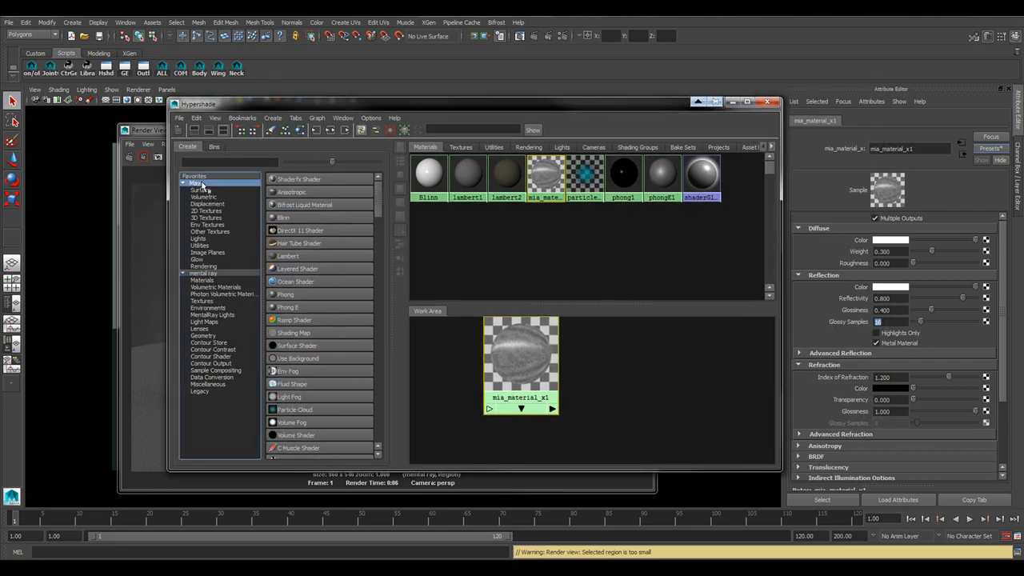
{"action": "left_click", "coordinate": [206, 274]}
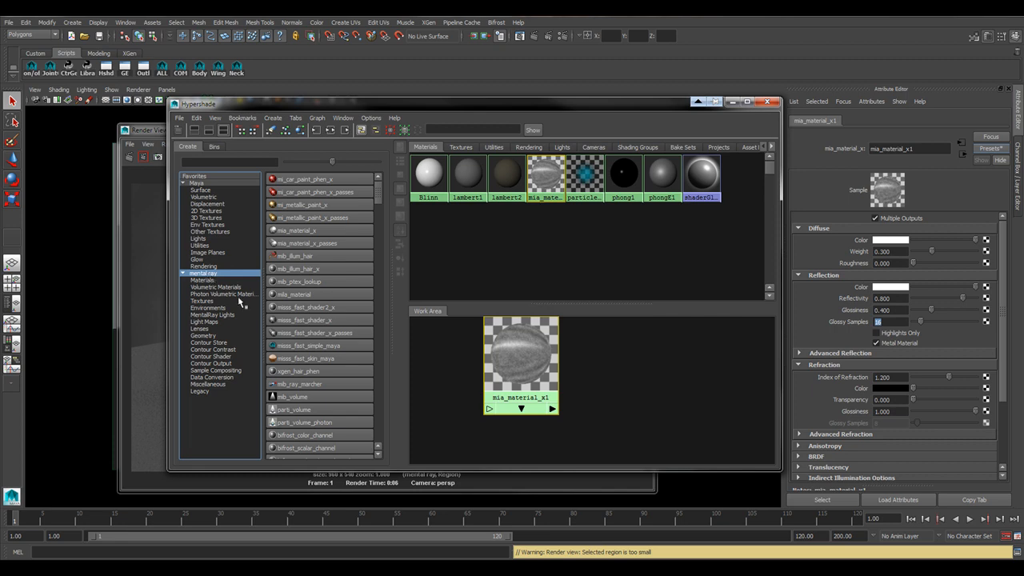
{"action": "left_click", "coordinate": [197, 183]}
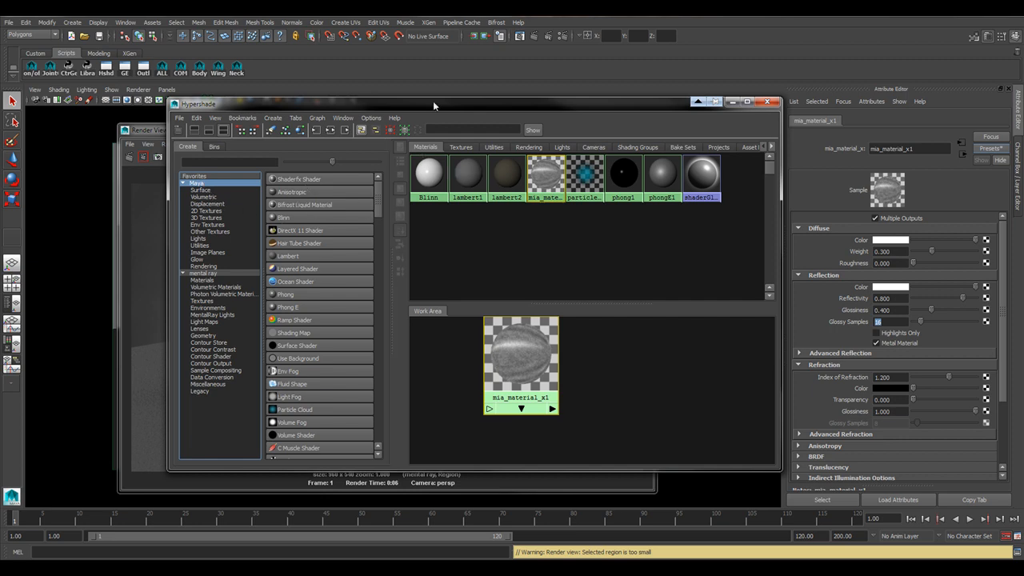
{"action": "left_click_drag", "start_coordinate": [434, 103], "coordinate": [1023, 95]}
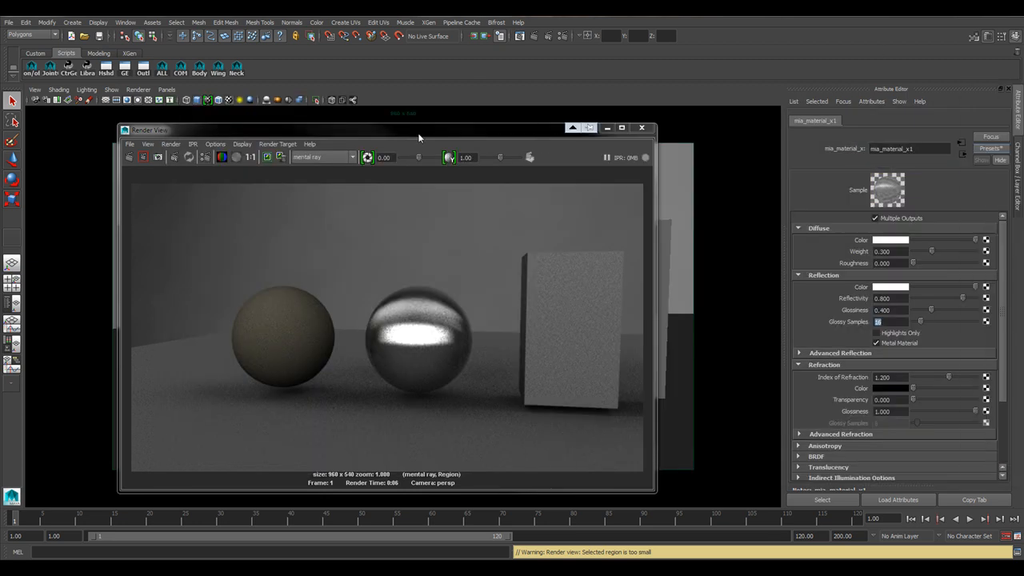
Close the Render View and the Hypershade, and frame the three boxes beside the spheres in the viewport
{"action": "mouse_move", "coordinate": [419, 133]}
{"action": "left_mouse_down"}
{"action": "mouse_move", "coordinate": [481, 133]}
{"action": "mouse_move", "coordinate": [430, 125]}
{"action": "left_mouse_up"}
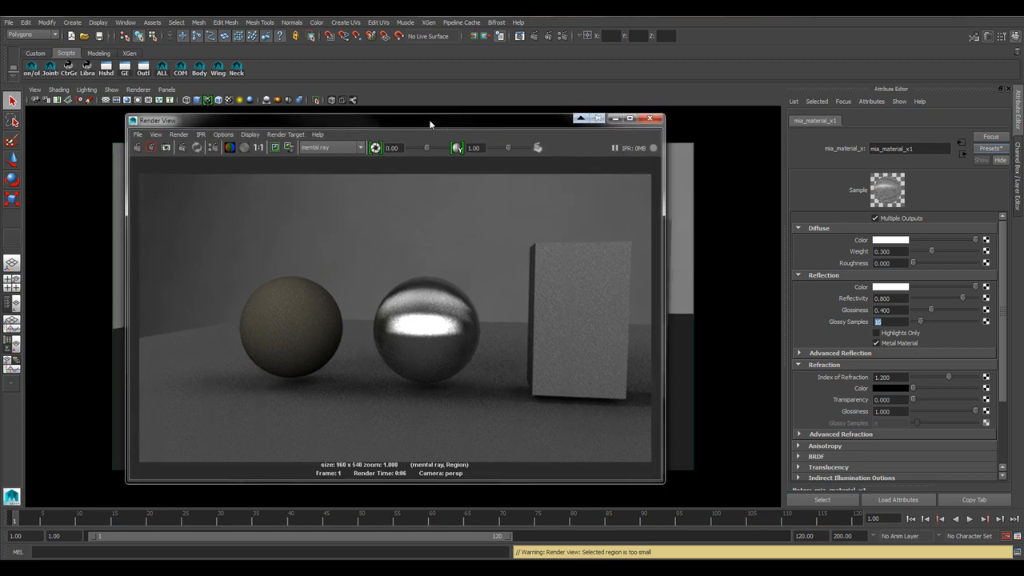
{"action": "left_click", "coordinate": [648, 118]}
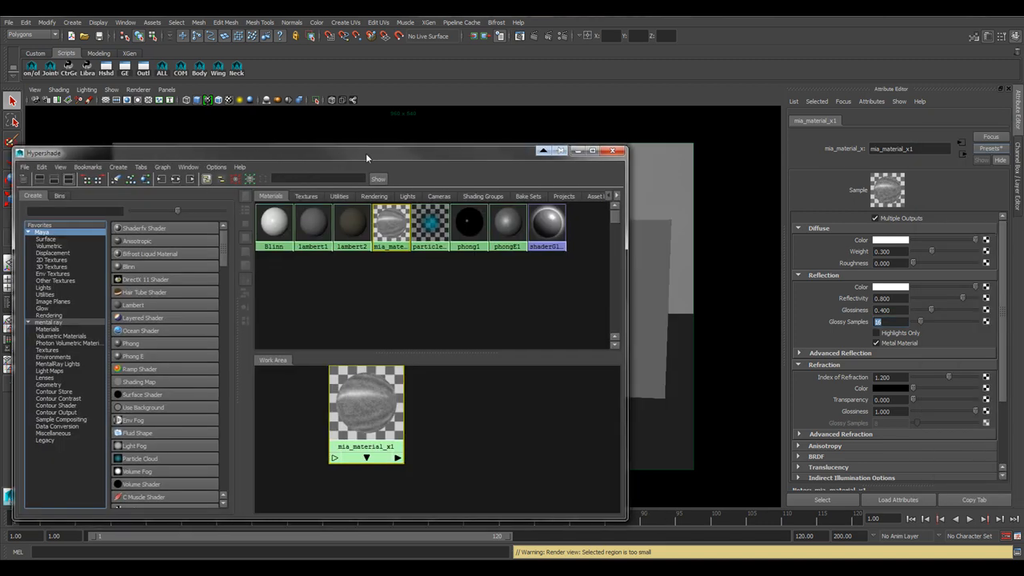
{"action": "left_click_drag", "start_coordinate": [366, 152], "coordinate": [524, 152]}
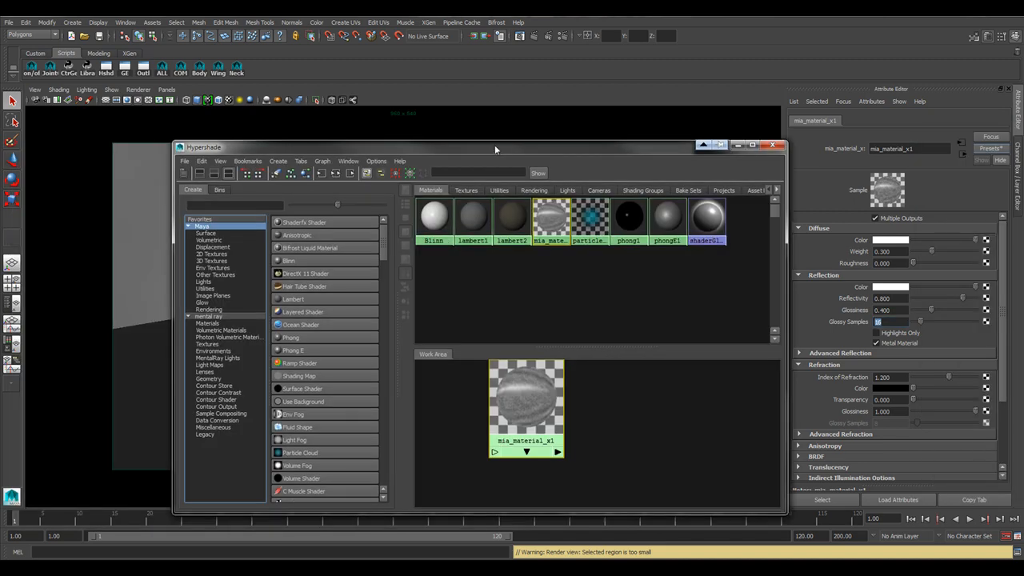
{"action": "left_click", "coordinate": [774, 146]}
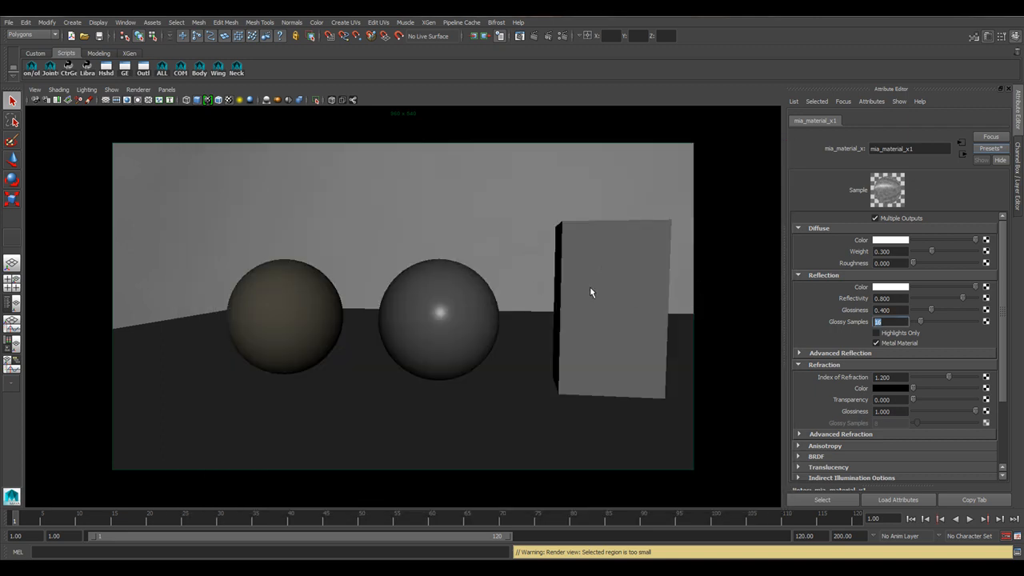
{"action": "middle_click_drag", "start_coordinate": [589, 287], "coordinate": [268, 280], "text": "alt"}
{"action": "left_click_drag", "start_coordinate": [449, 303], "coordinate": [502, 314], "text": "alt"}
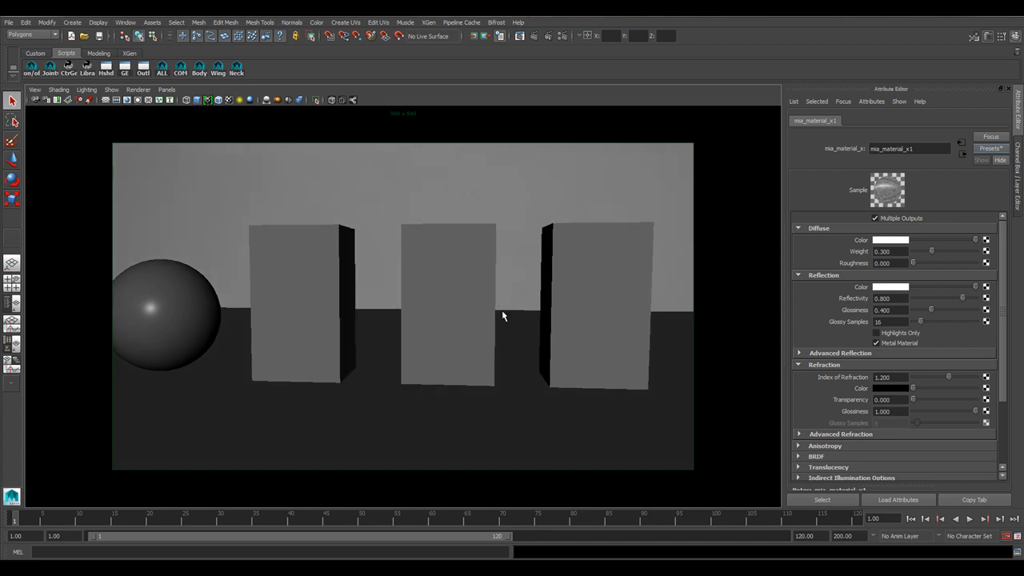